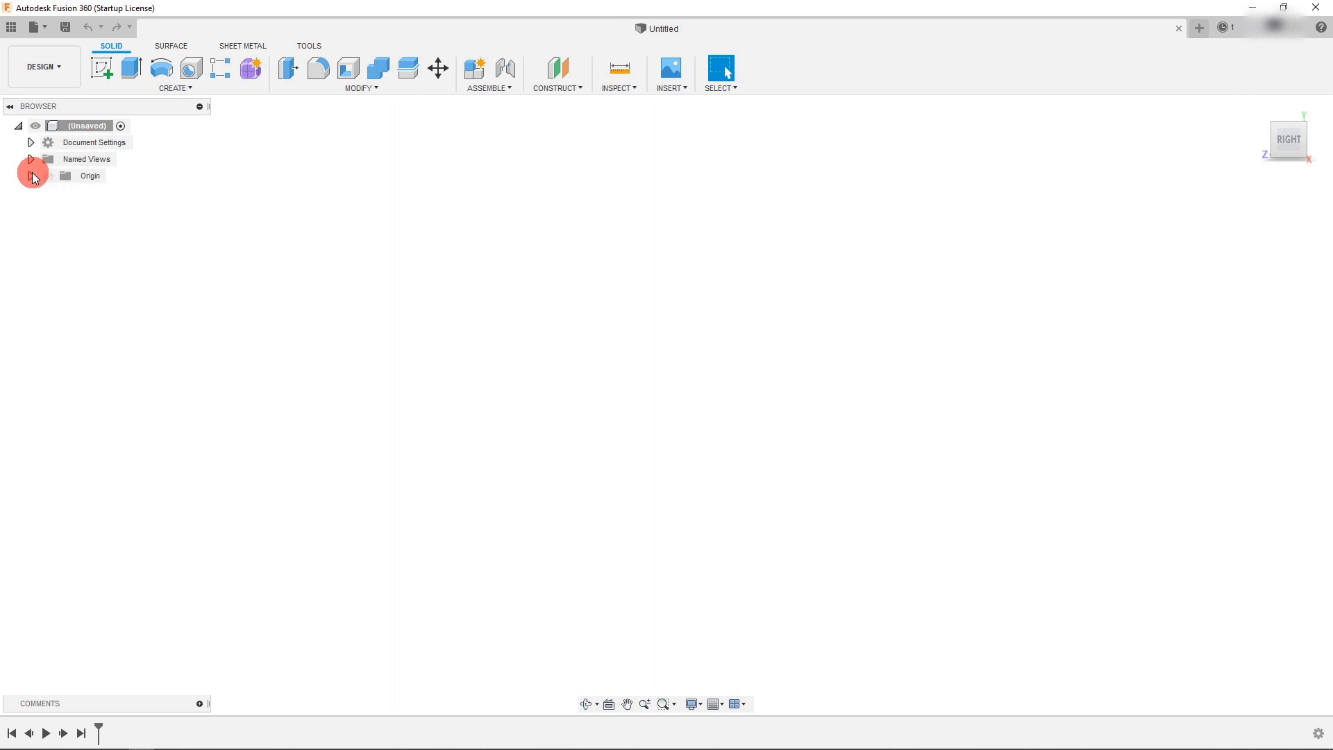
# Start a new sketch on the YZ origin plane.
pyautogui.click(33, 176)
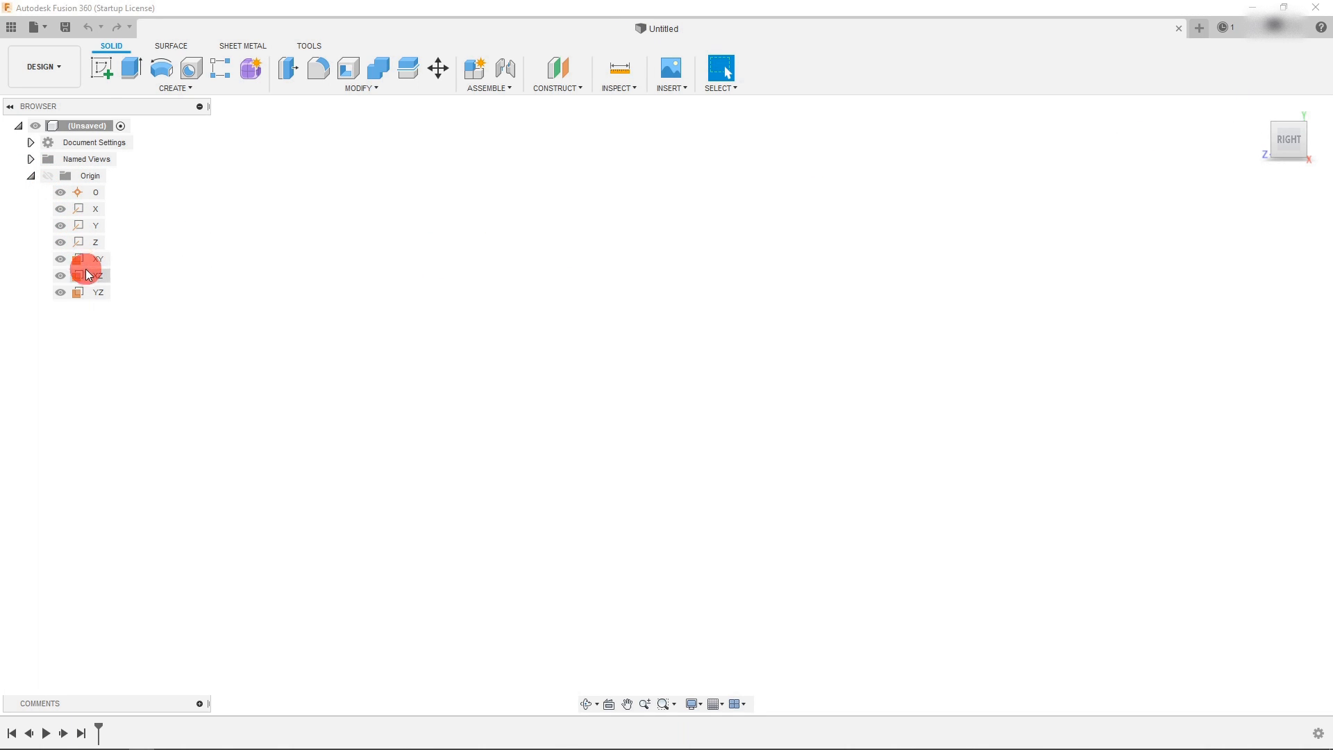
pyautogui.click(89, 292)
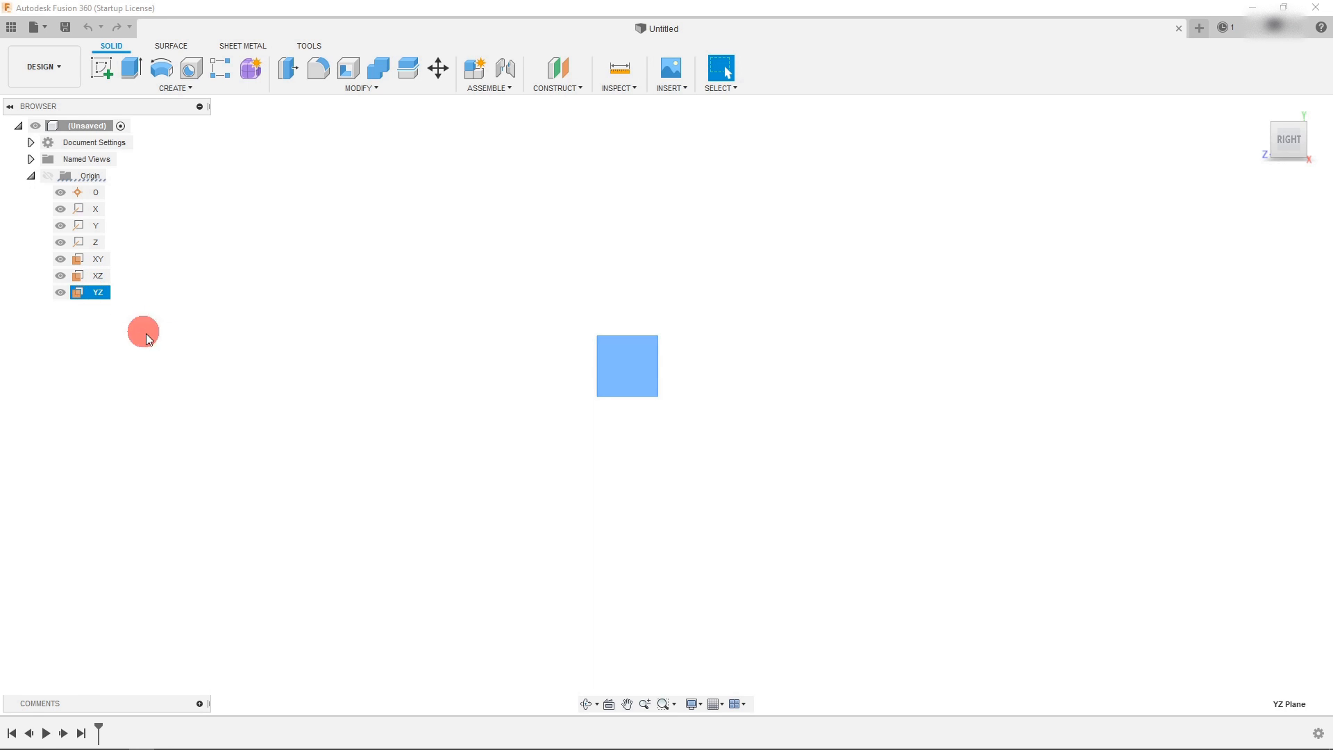
pyautogui.moveTo(548, 348); pyautogui.dragTo(560, 354, button='middle')
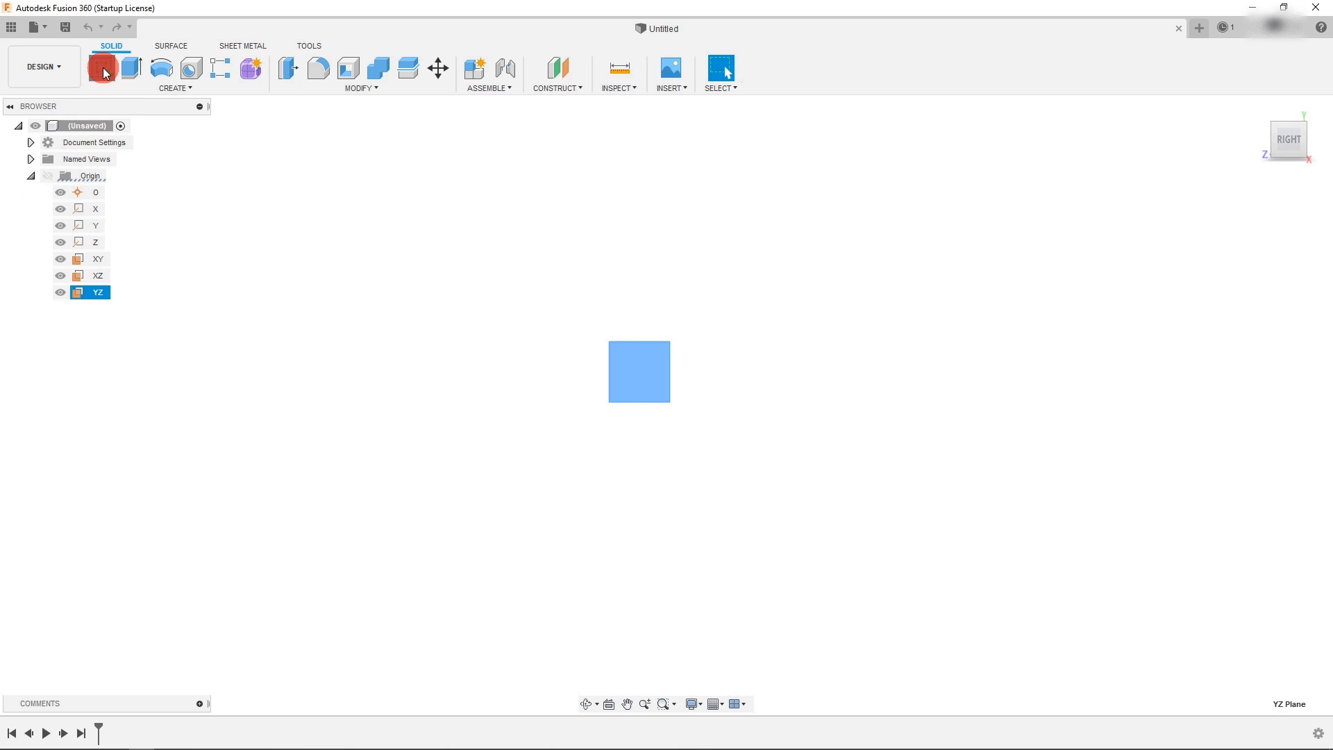
pyautogui.scroll(1, 616, 381)
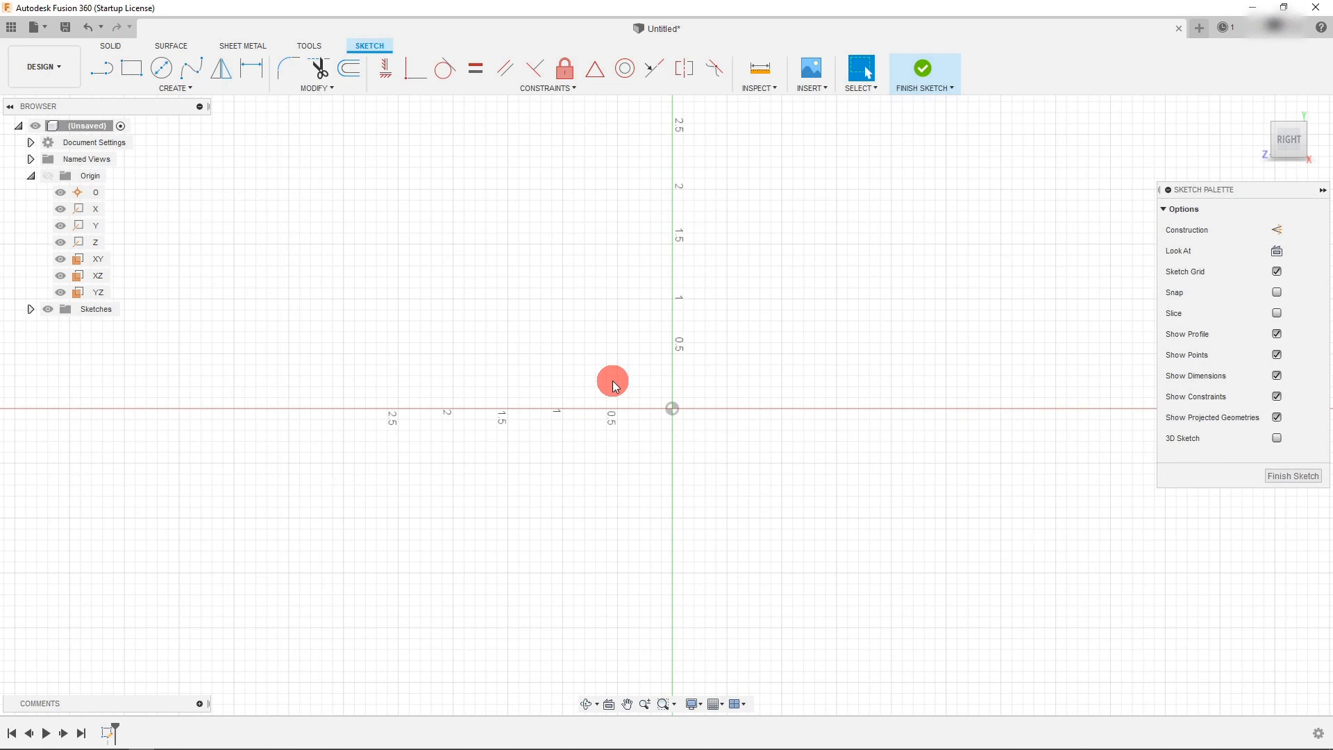
# Draw a vertical line 0.365 in long upward from the origin.
pyautogui.click(102, 67)
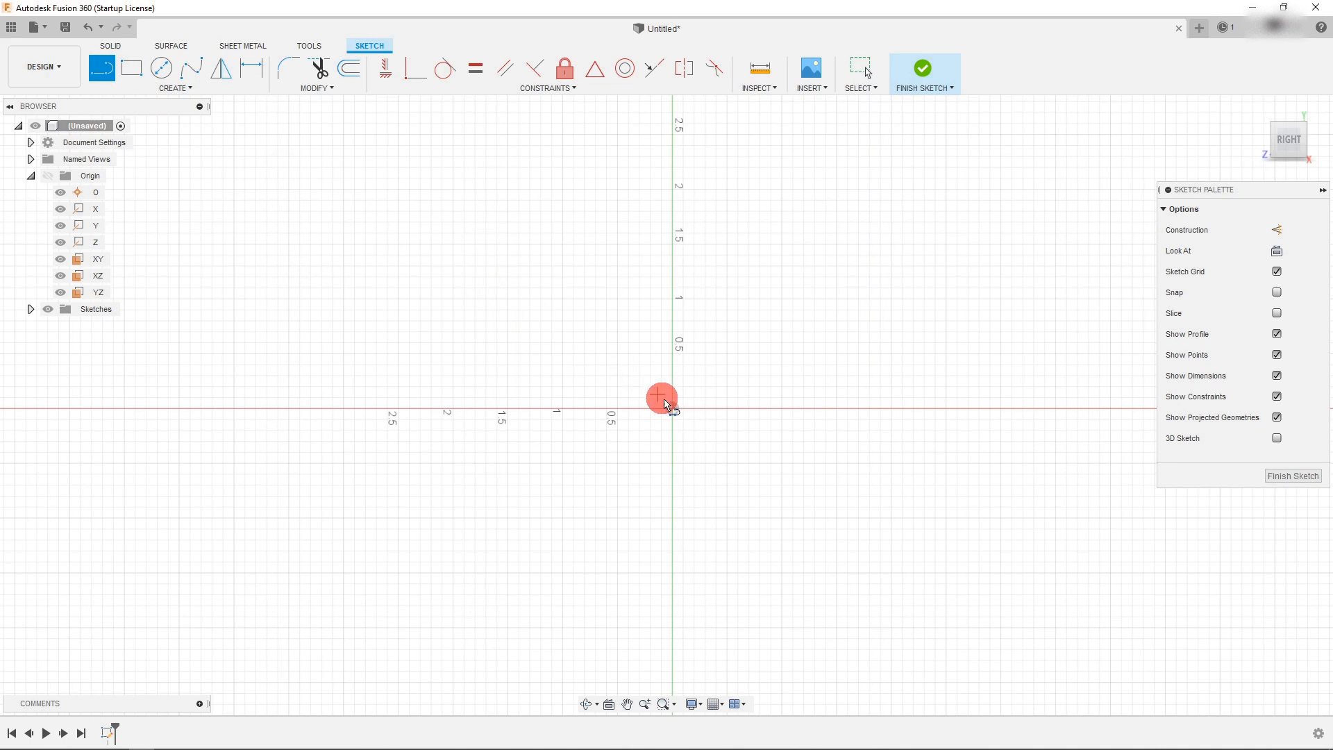
pyautogui.click(672, 409)
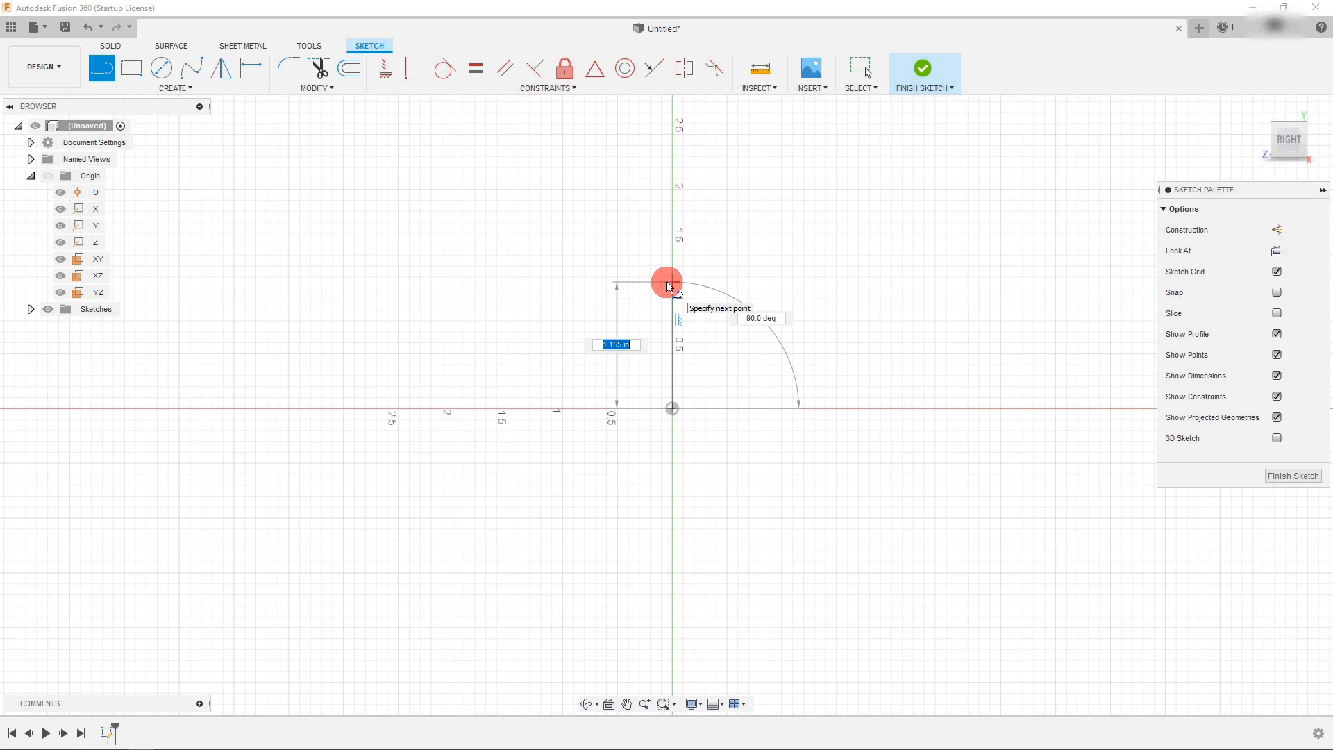
pyautogui.press('BackSpace')
pyautogui.write('65')
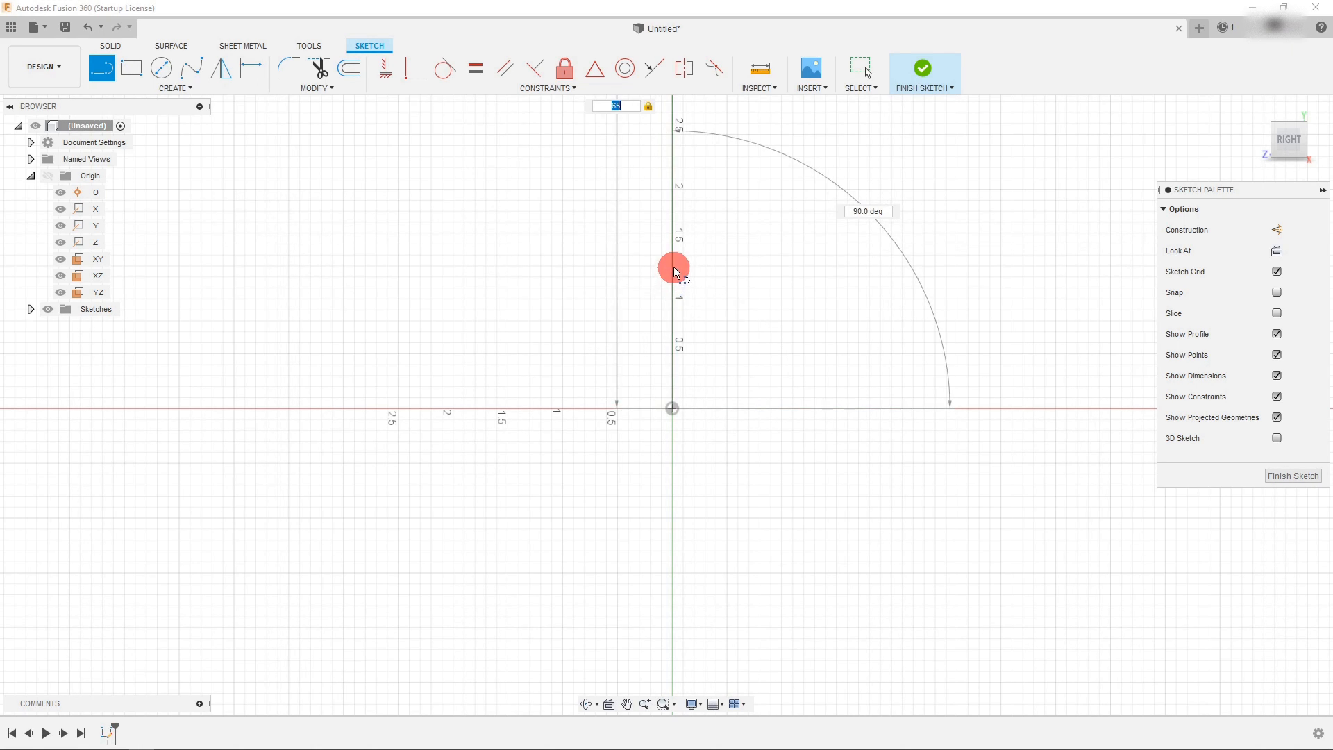
pyautogui.write('.3645')
pyautogui.press('BackSpace')
pyautogui.press('BackSpace')
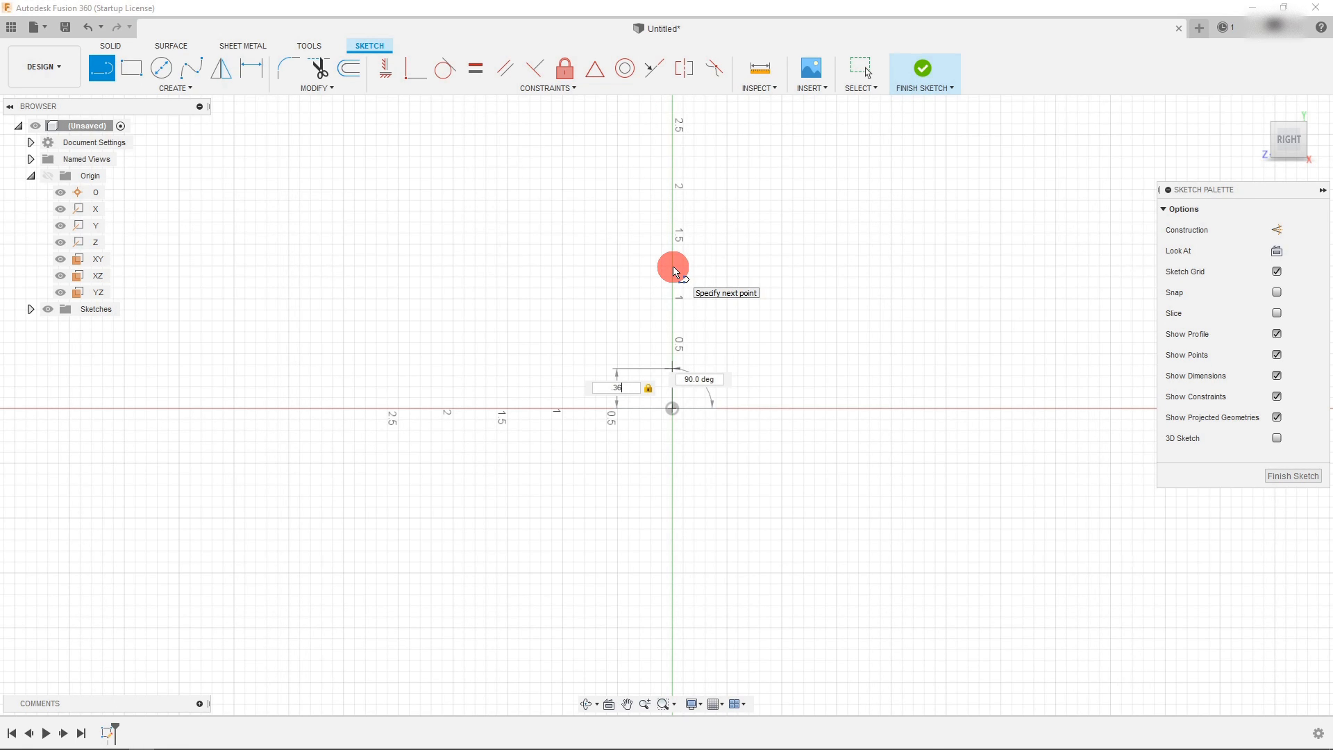
pyautogui.write('5')
pyautogui.press('Return')
pyautogui.press('Escape')
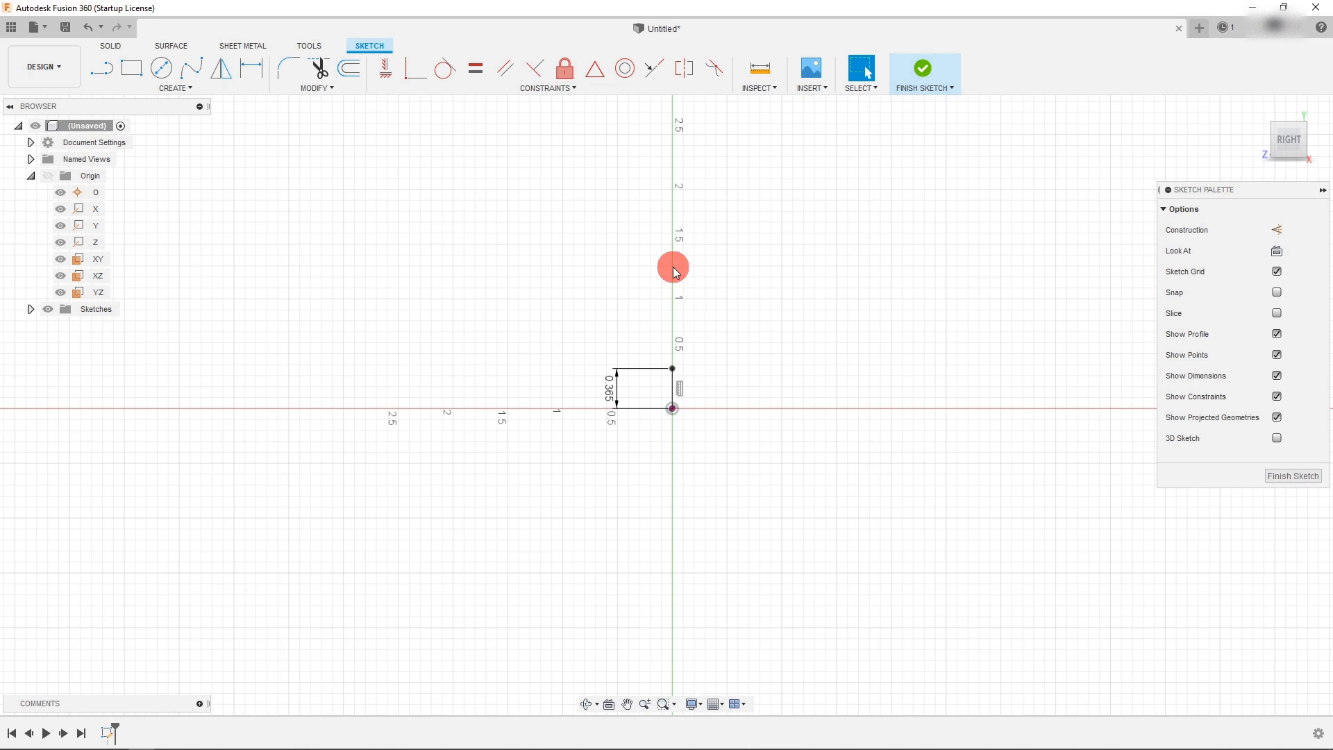
# Complete the closed profile from the line's upper end with a rising slope, a small step down, a vertical side and a base back to the origin.
pyautogui.scroll(4, 705, 390)
pyautogui.scroll(2, 664, 376)
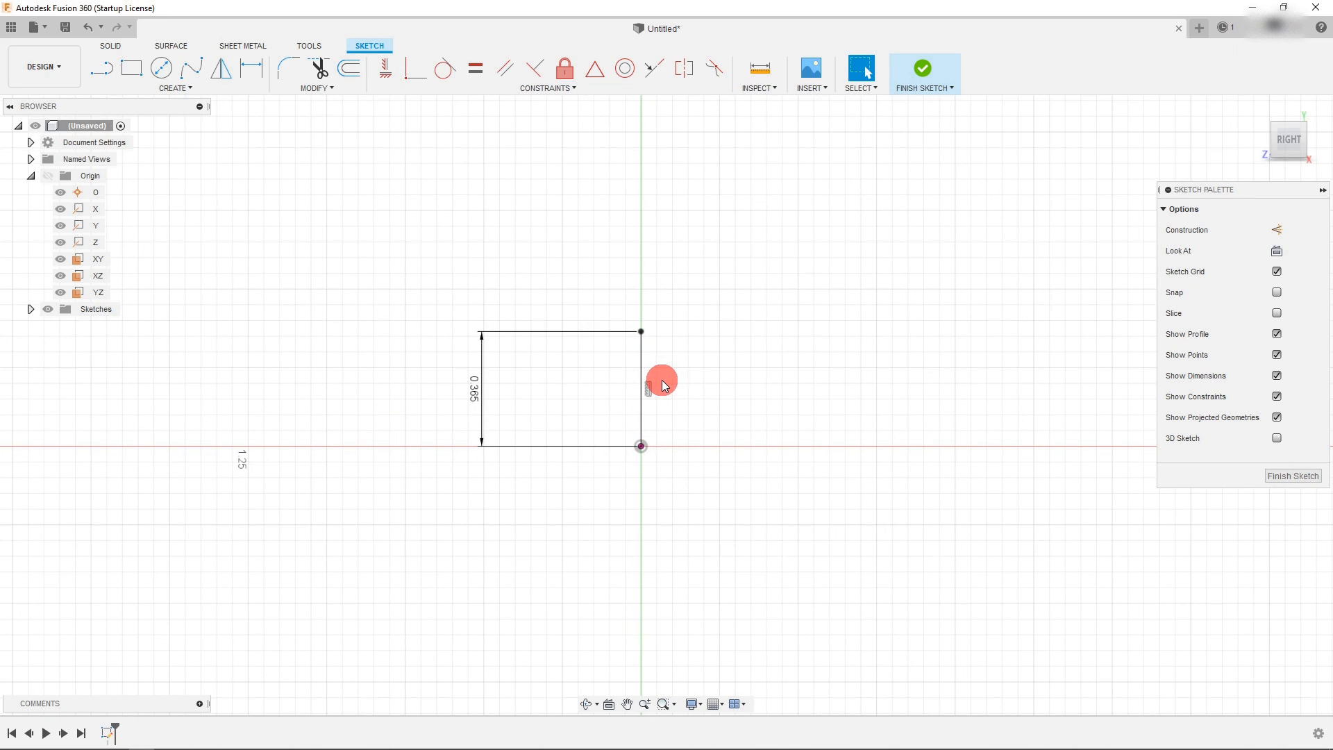
pyautogui.scroll(1, 657, 382)
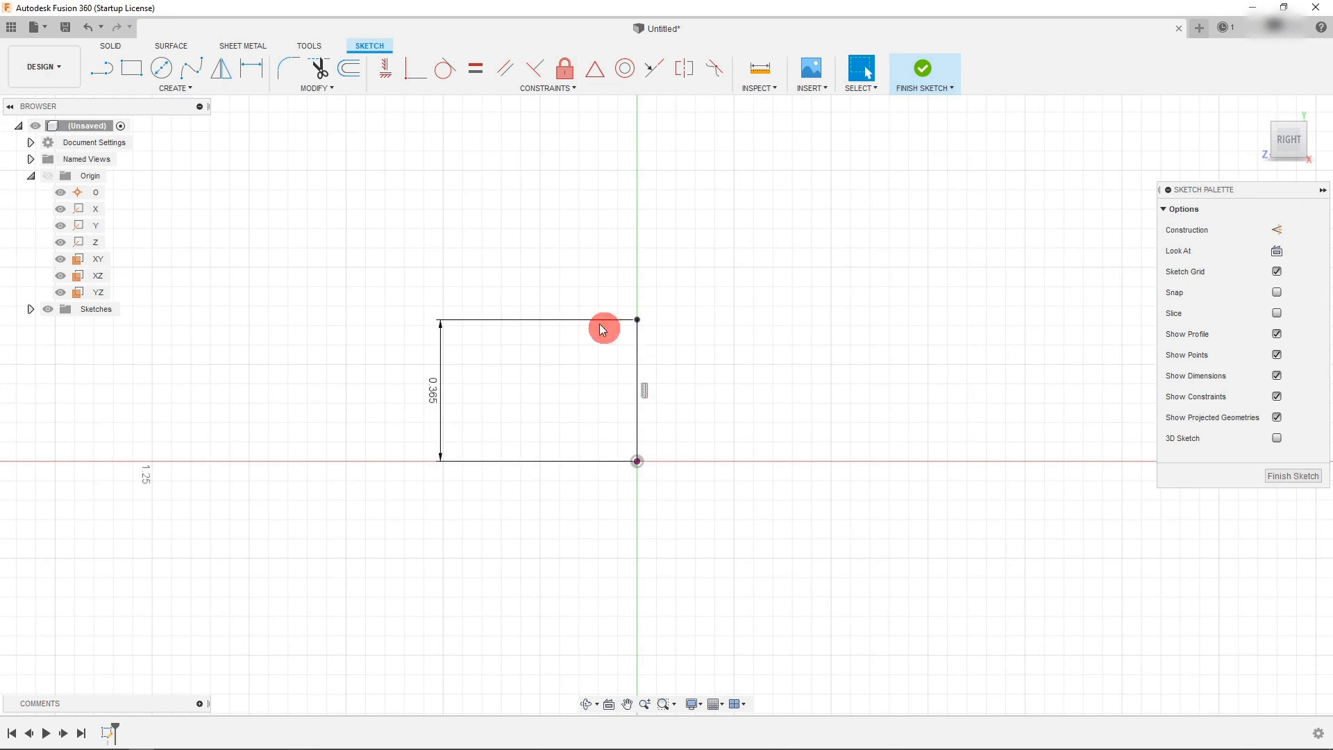
pyautogui.click(102, 69)
pyautogui.click(637, 320)
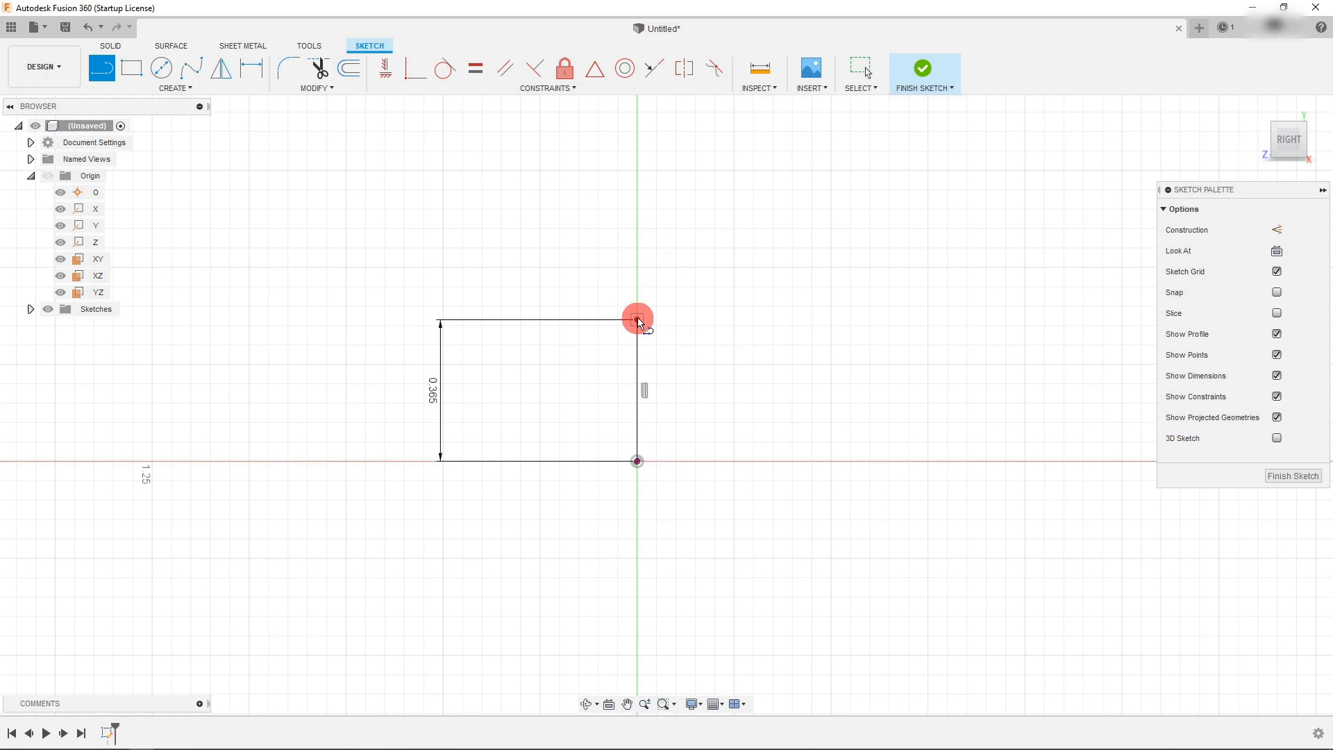
pyautogui.click(736, 261)
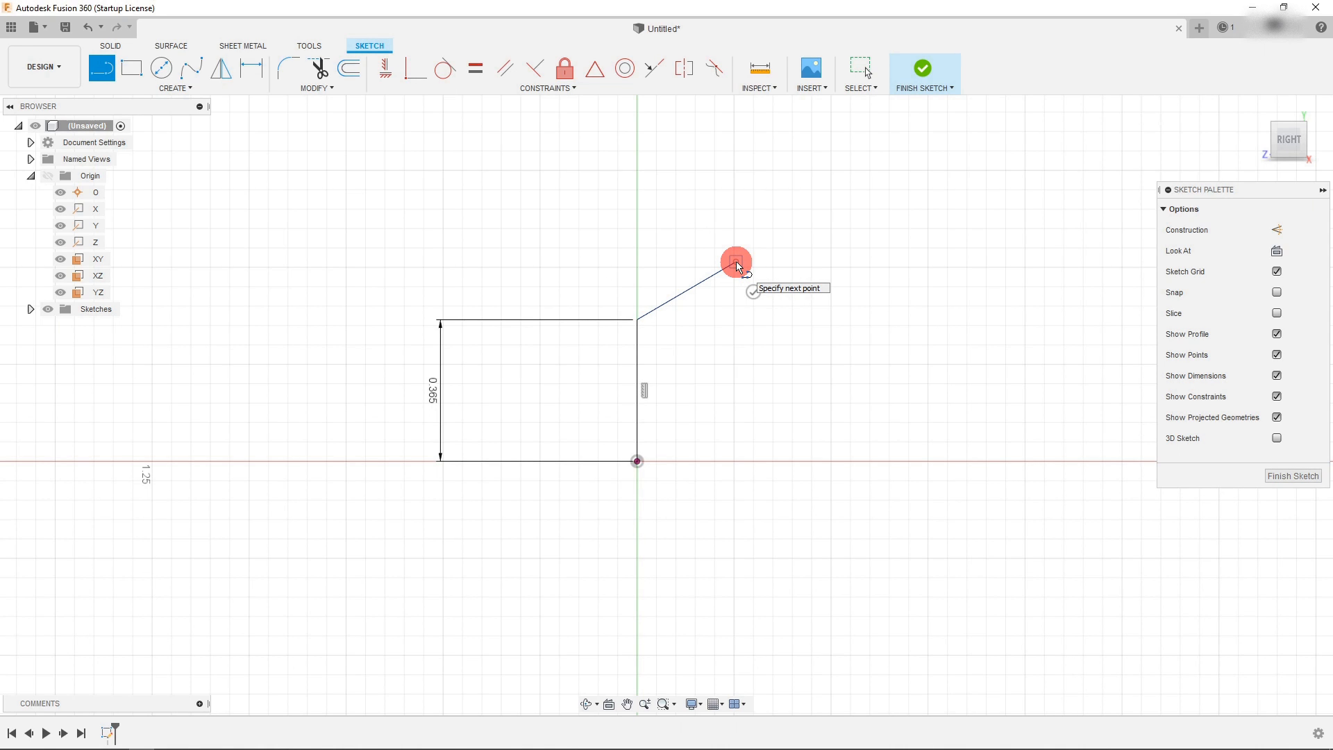
pyautogui.click(755, 311)
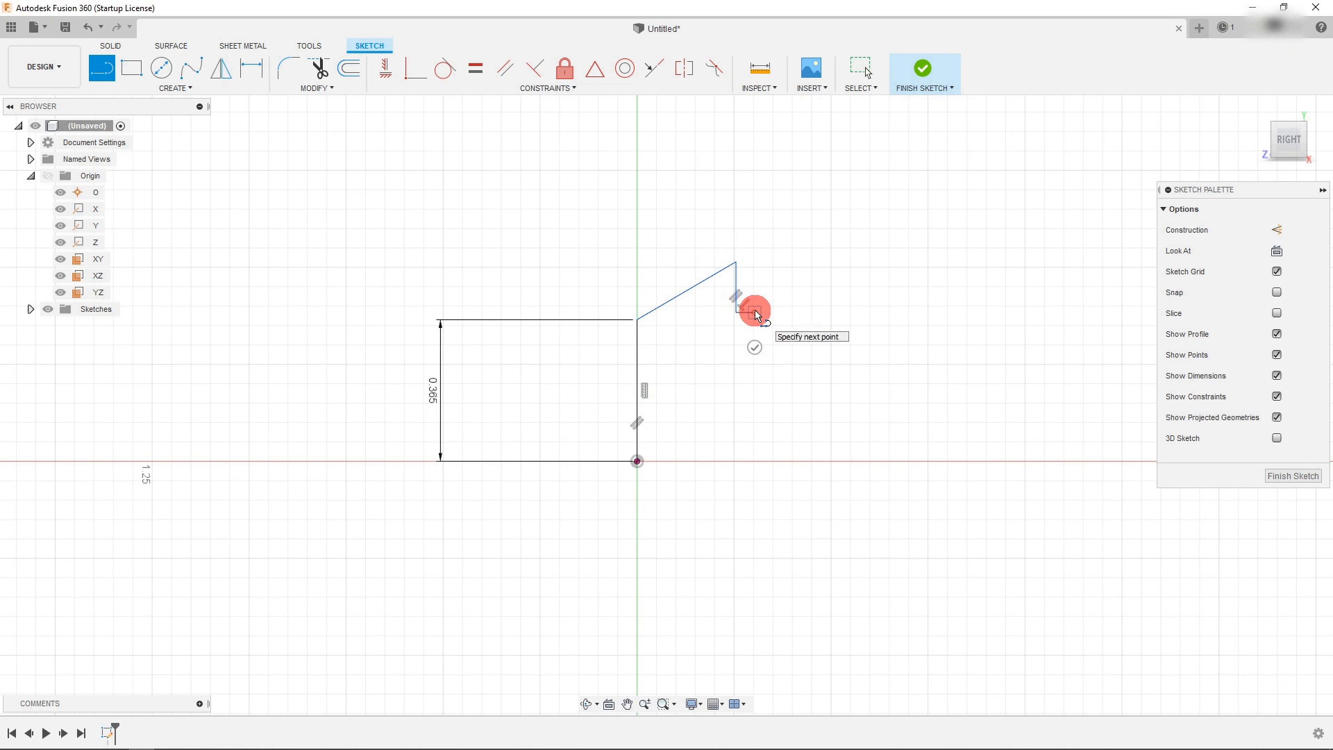
pyautogui.click(753, 456)
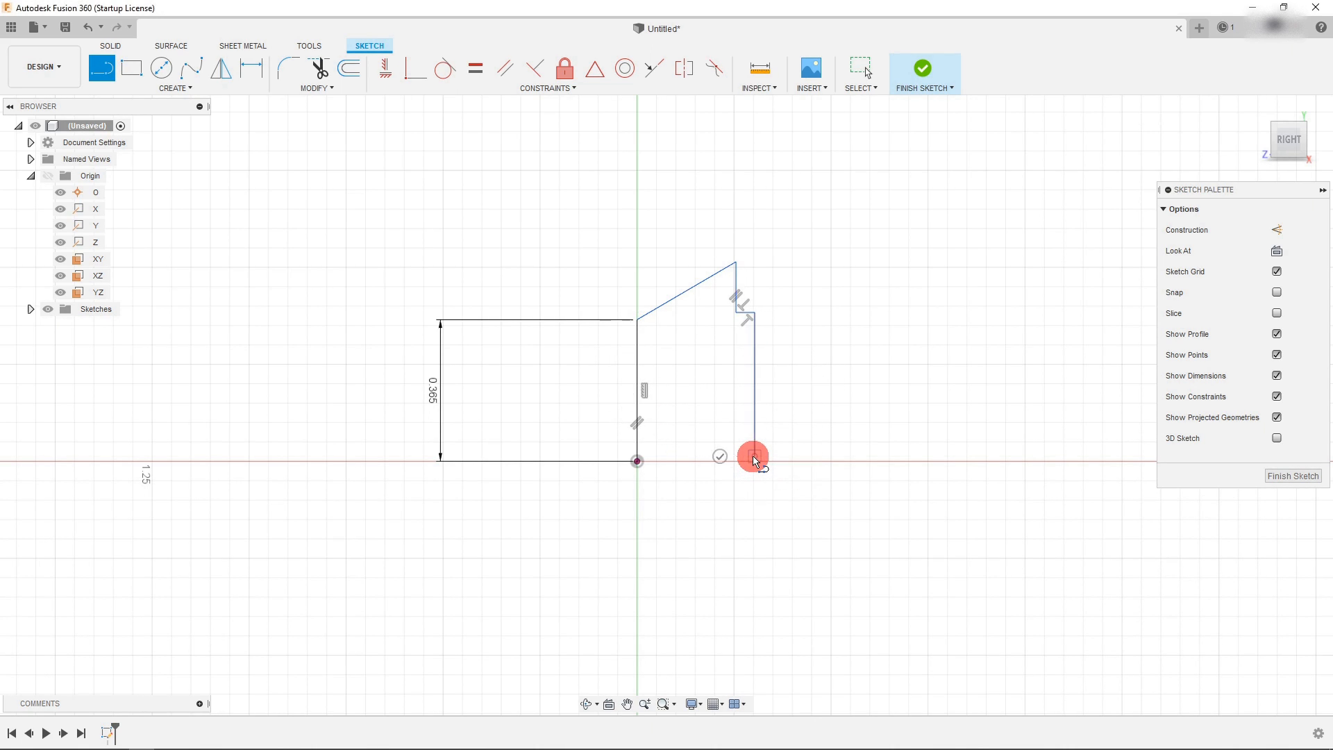
pyautogui.click(665, 455)
pyautogui.press('Escape')
pyautogui.moveTo(665, 456)
pyautogui.mouseDown()
pyautogui.moveTo(665, 445)
pyautogui.moveTo(640, 464)
pyautogui.mouseUp()
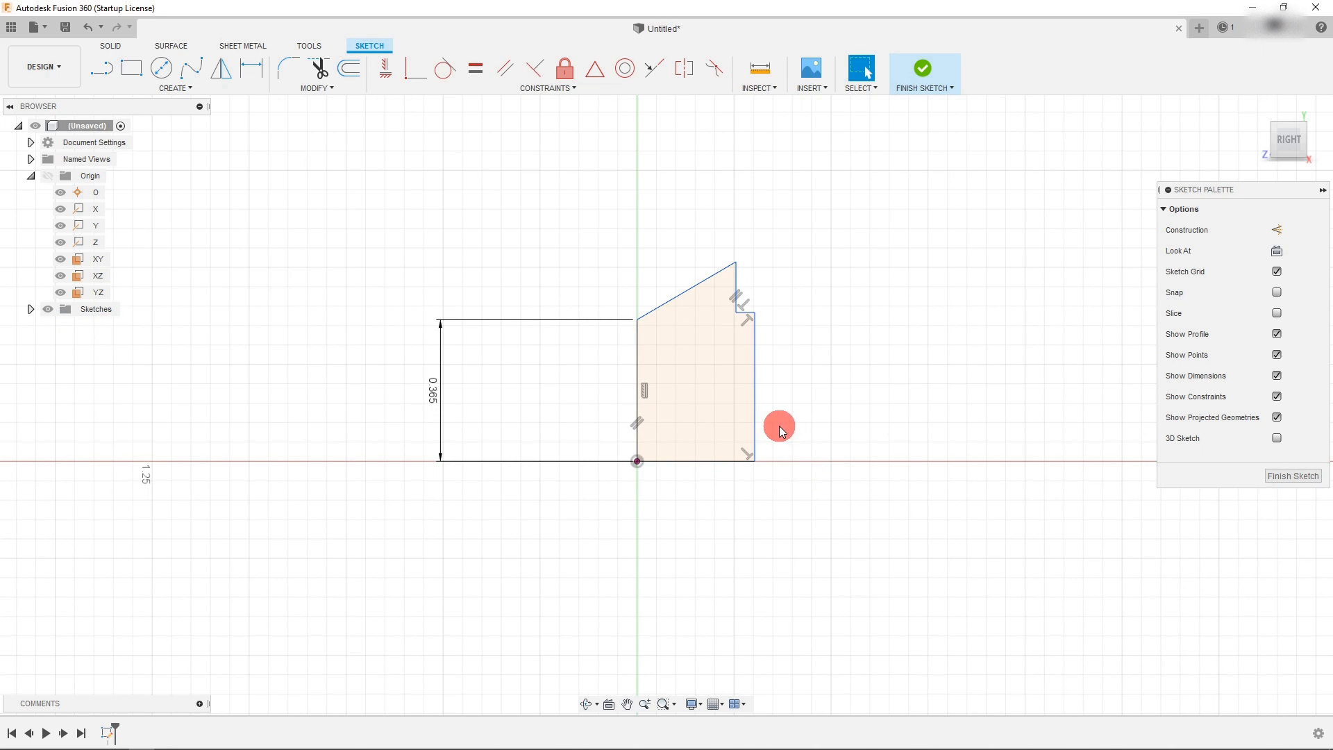
# Dimension the angle between the sloped line and the vertical line through the origin as 65 degrees.
pyautogui.click(252, 68)
pyautogui.click(673, 303)
pyautogui.click(634, 357)
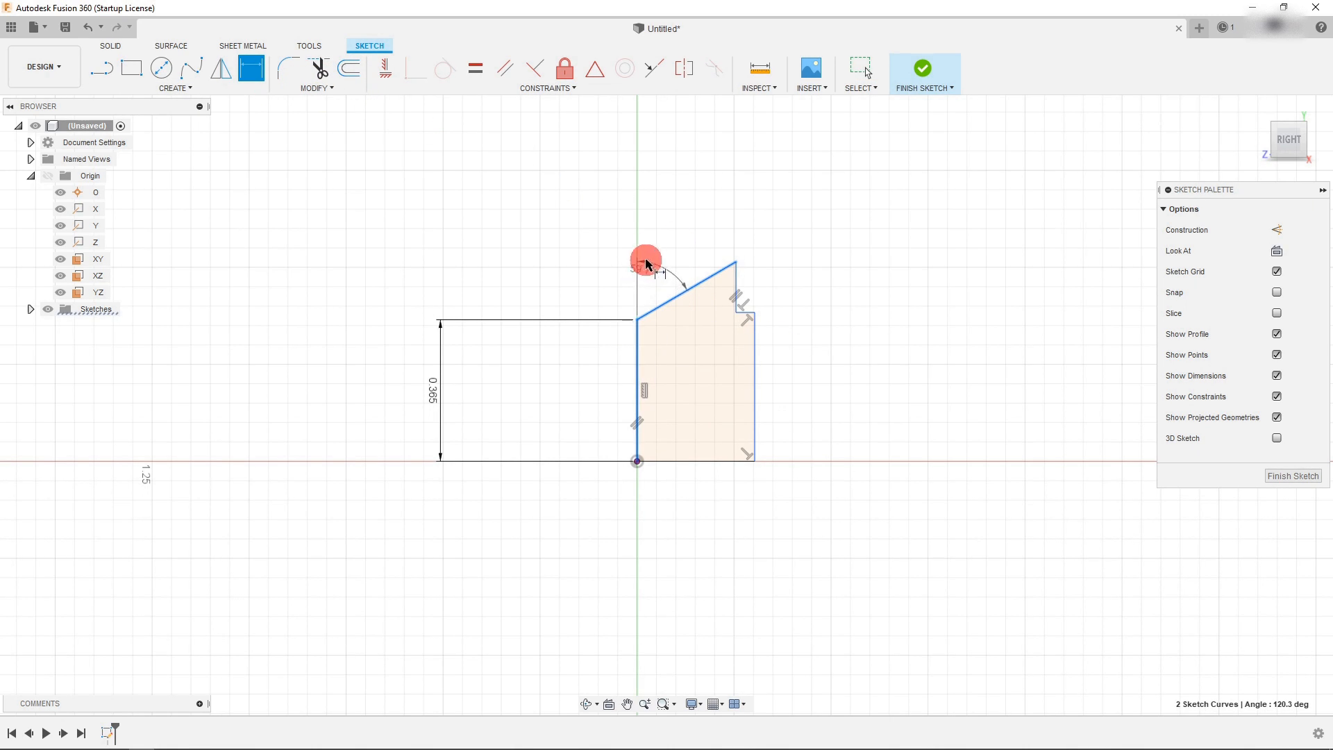
pyautogui.click(662, 261)
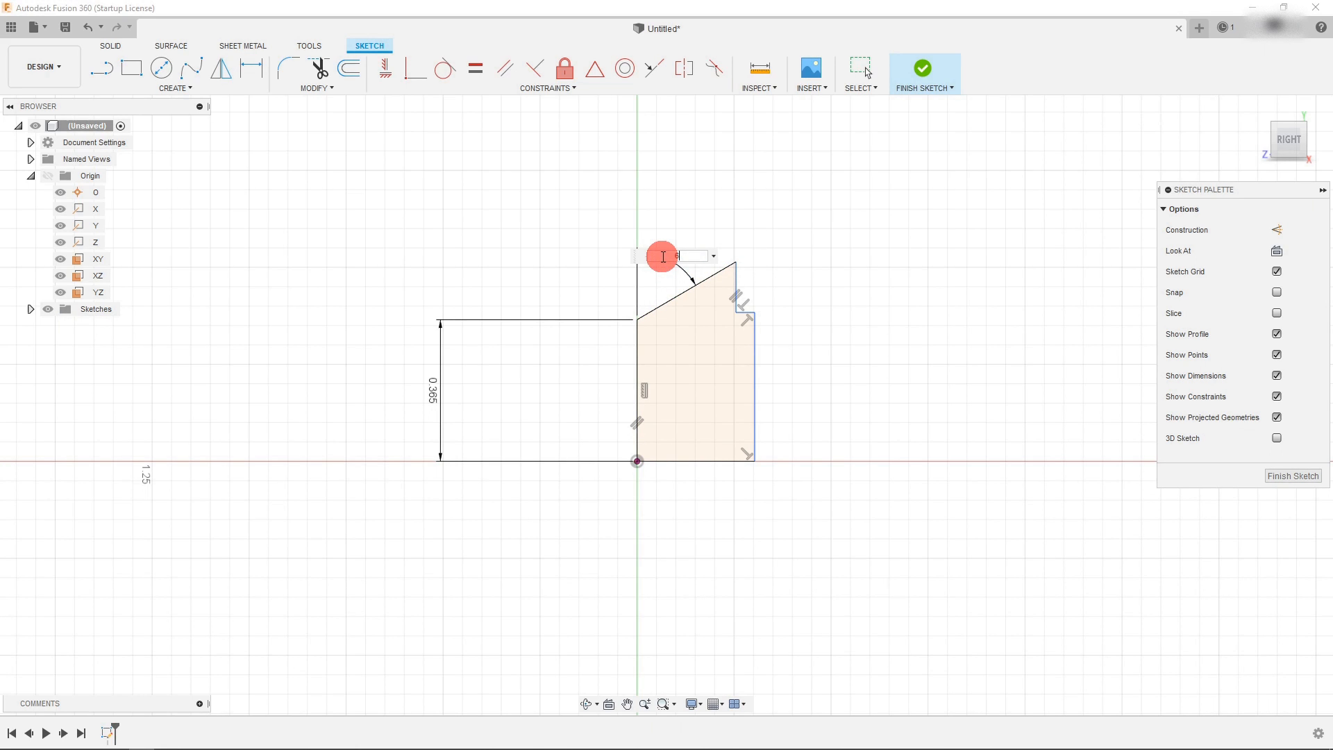
pyautogui.press('Return')
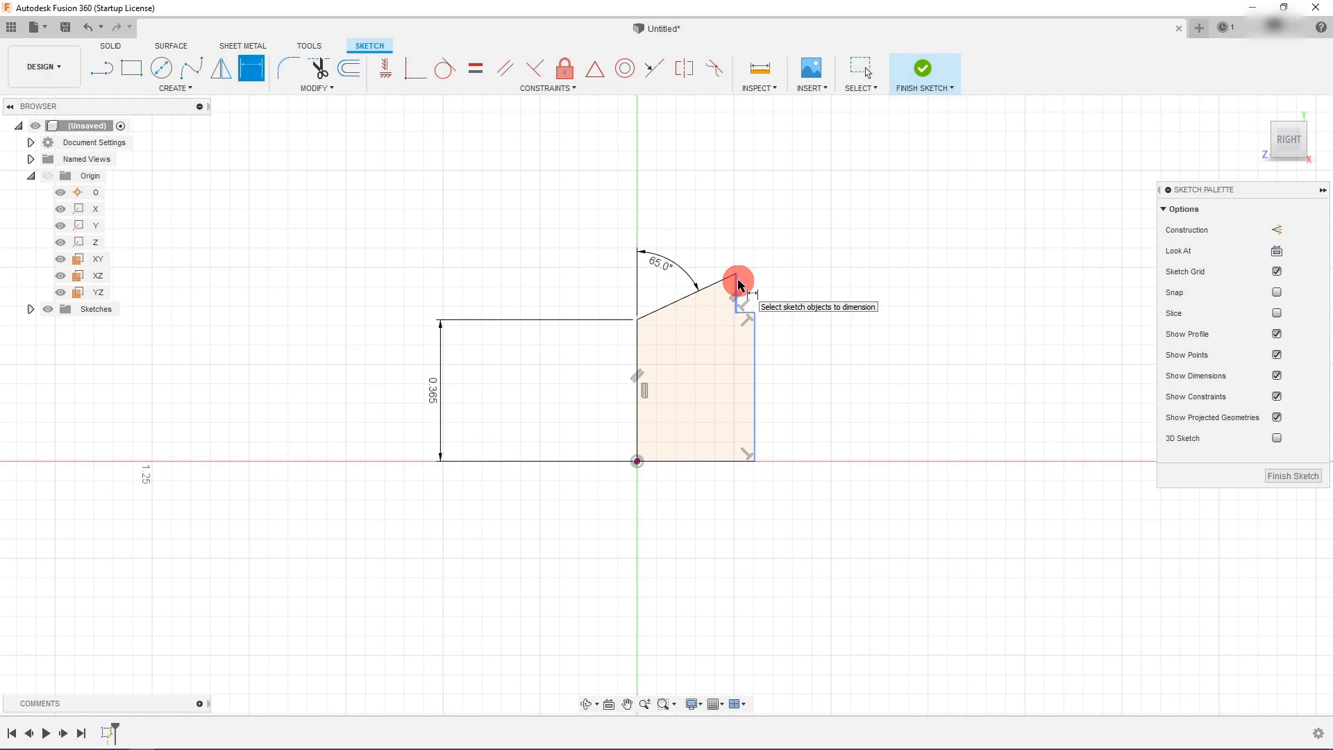
# Add an aligned dimension of 0.087 in to the sloped line.
pyautogui.scroll(1, 738, 285)
pyautogui.click(707, 289)
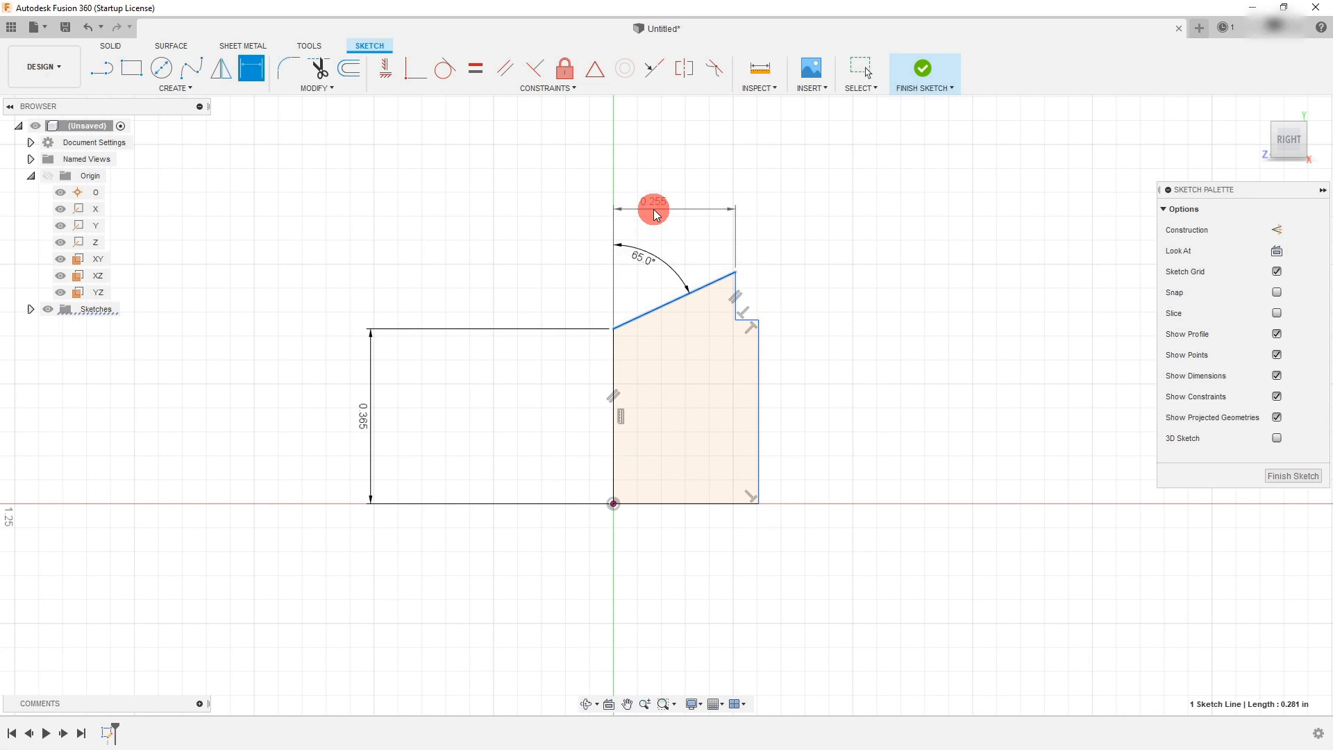
pyautogui.rightClick(654, 210)
pyautogui.click(649, 292)
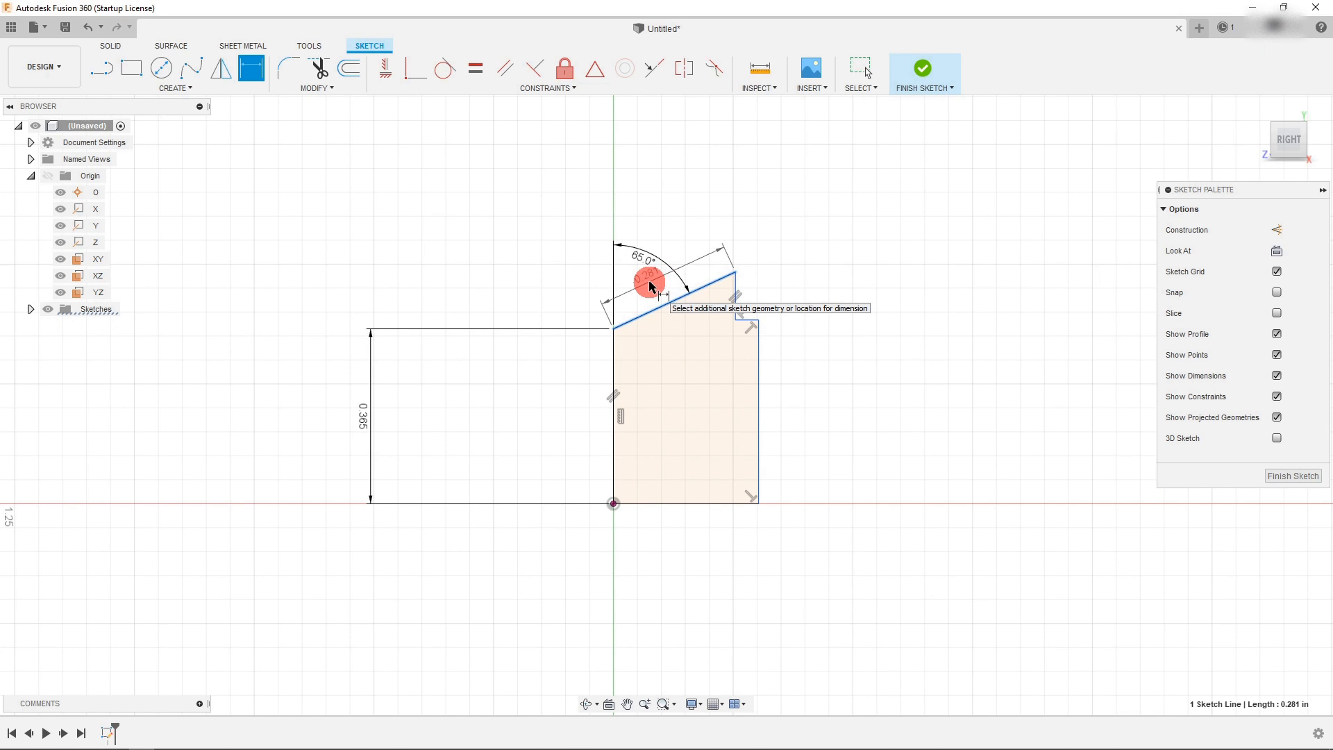
pyautogui.click(651, 285)
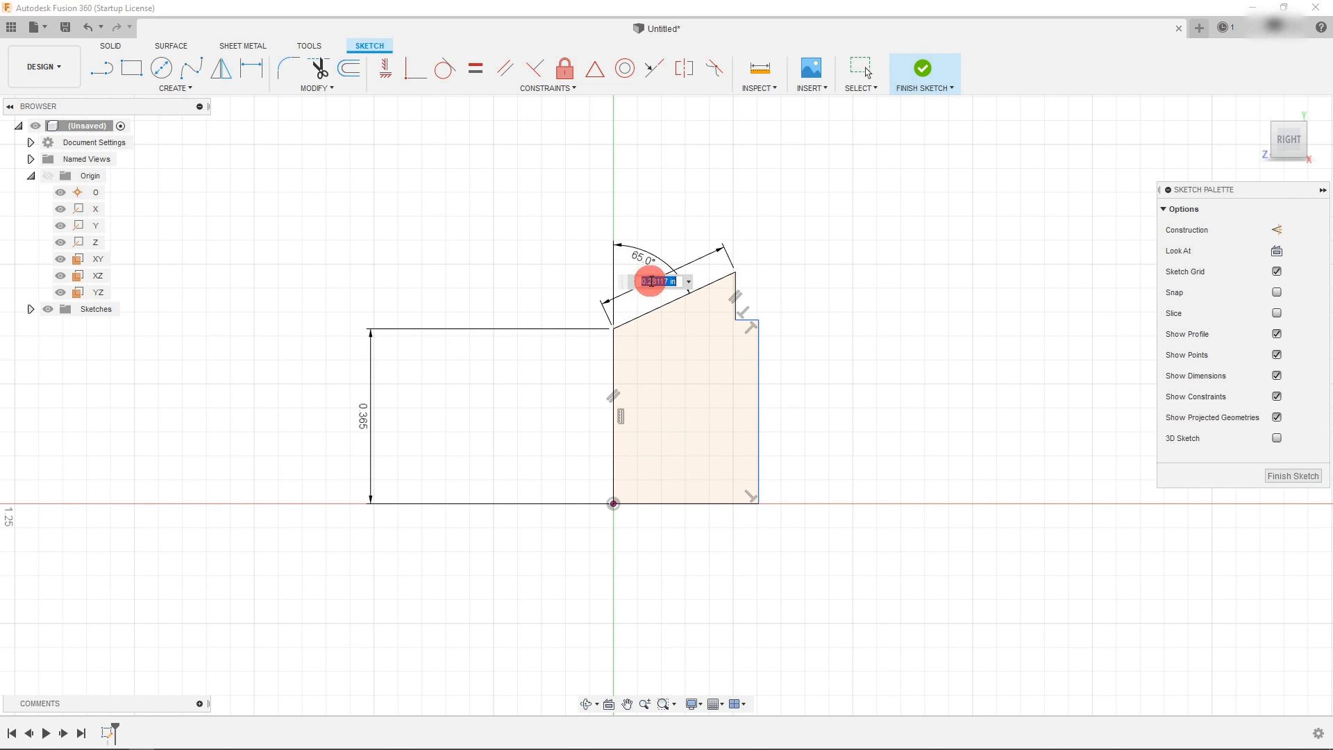
pyautogui.write('.087')
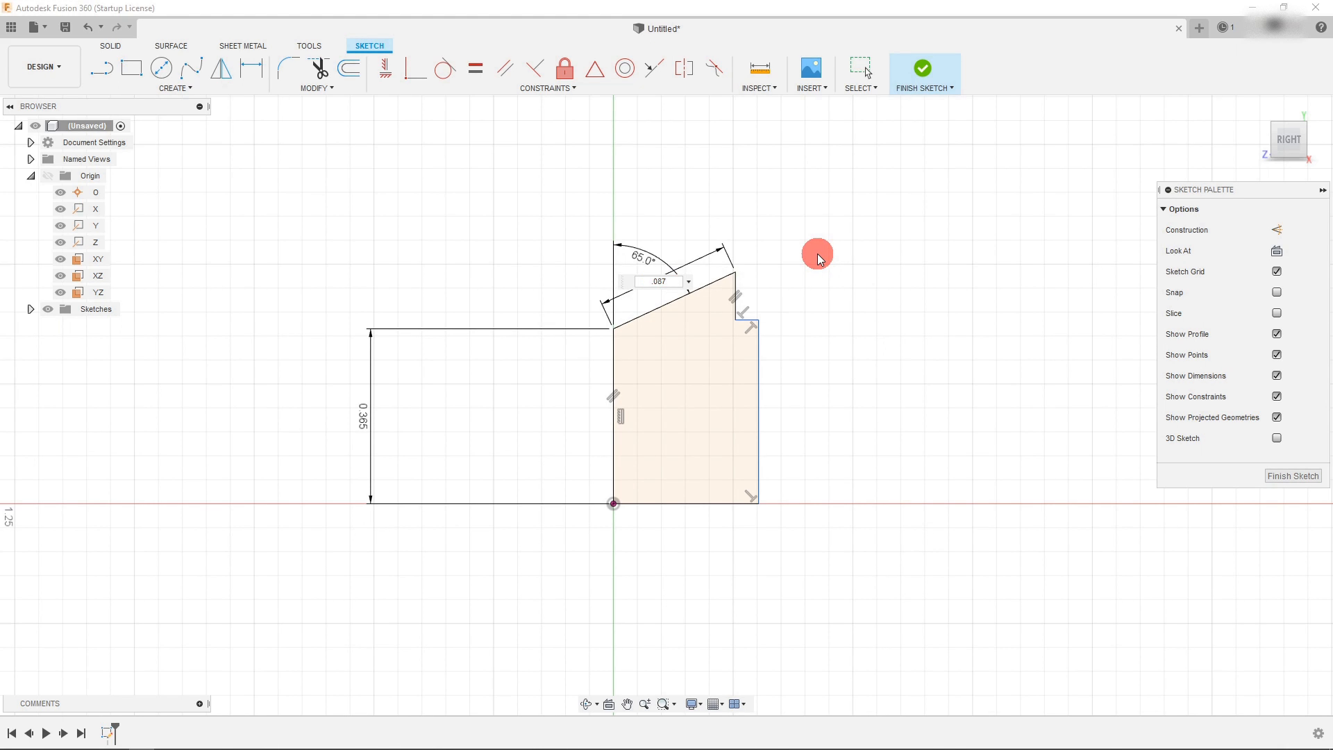
pyautogui.press('Return')
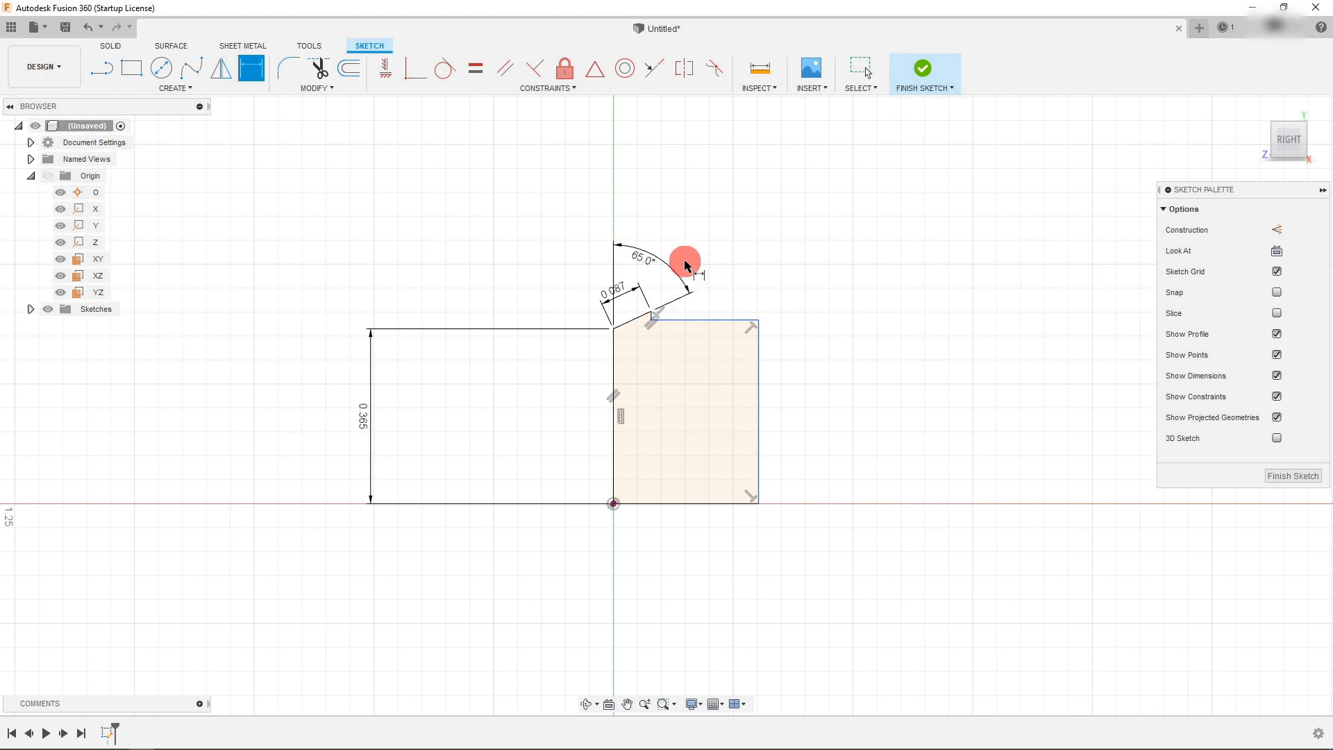
# Dimension the short vertical edge below the slope's peak as 0.072 in.
pyautogui.scroll(5, 680, 277)
pyautogui.scroll(2, 655, 333)
pyautogui.click(615, 343)
pyautogui.click(723, 334)
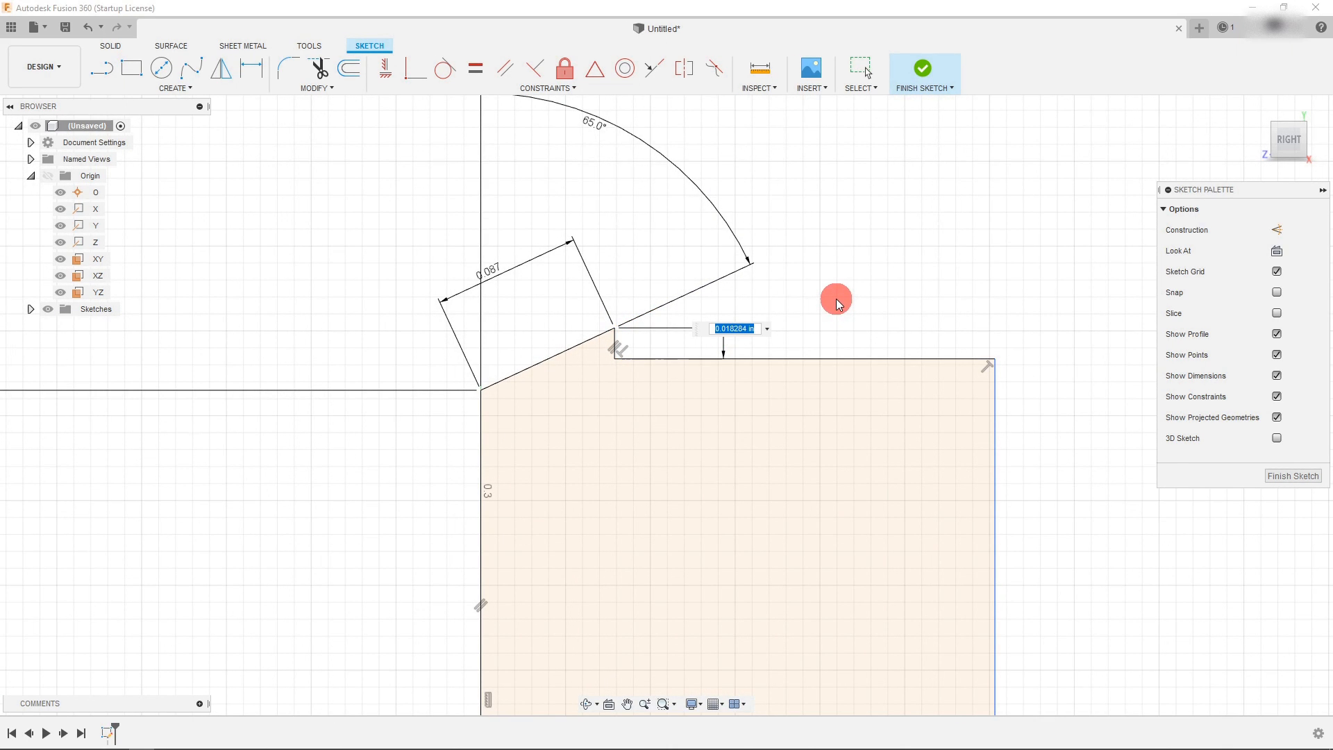
pyautogui.write('.072')
pyautogui.press('Return')
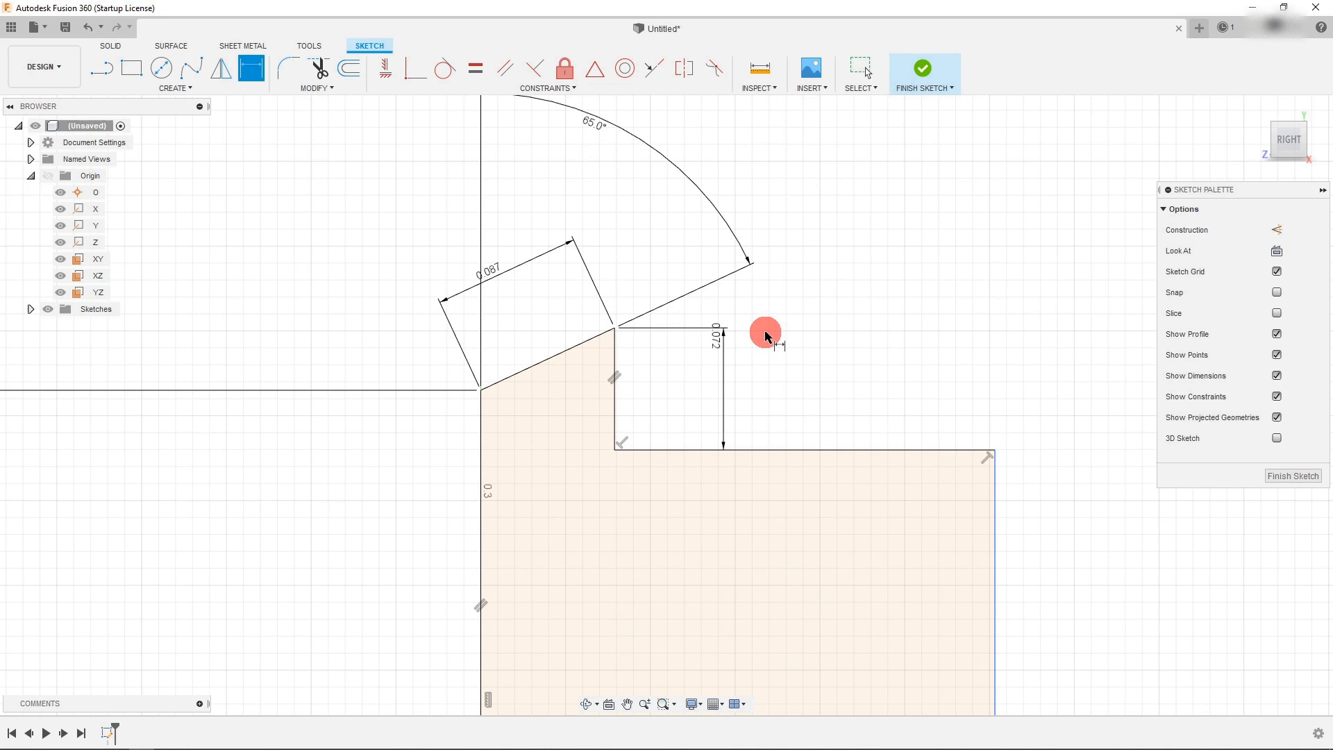
# Dimension the horizontal edge of the step as 0.04 in.
pyautogui.click(793, 439)
pyautogui.click(783, 493)
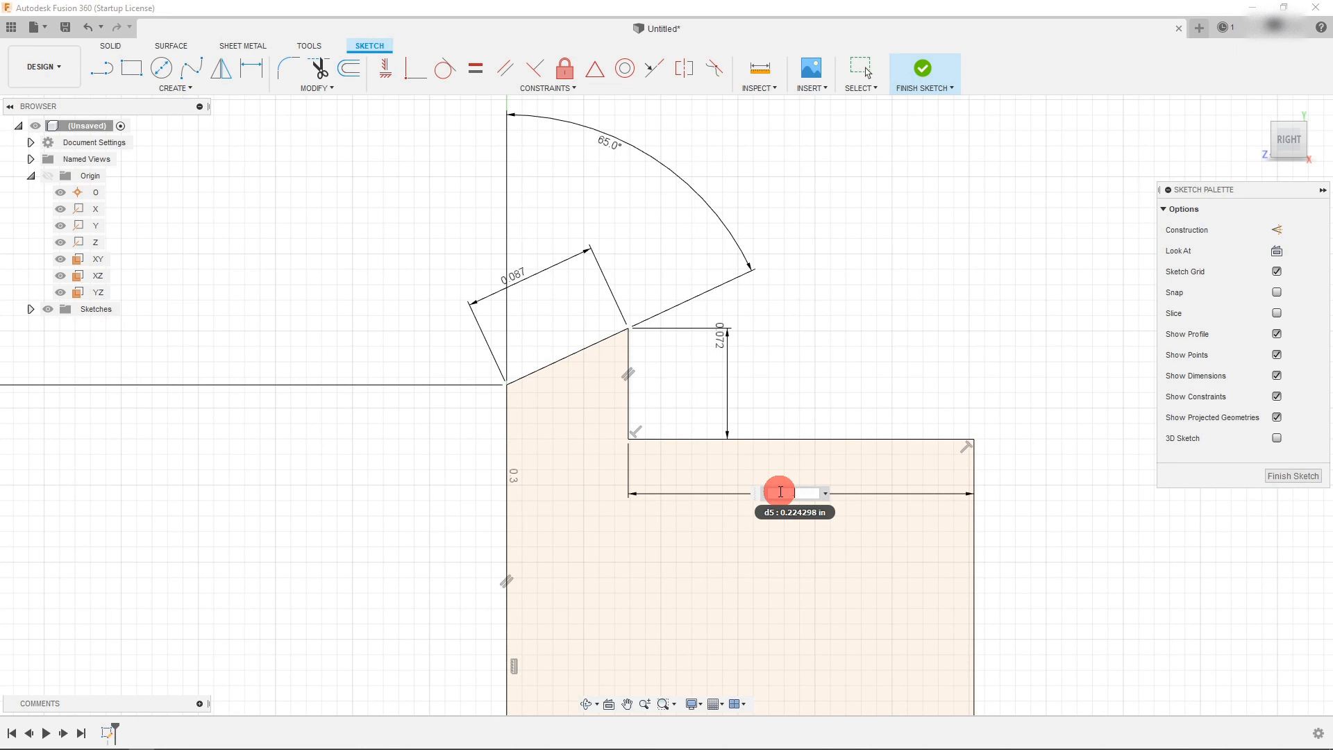
pyautogui.write('.04')
pyautogui.press('Return')
# Try to dimension the length of the profile's long vertical edge opposite the origin.
pyautogui.scroll(-5, 798, 352)
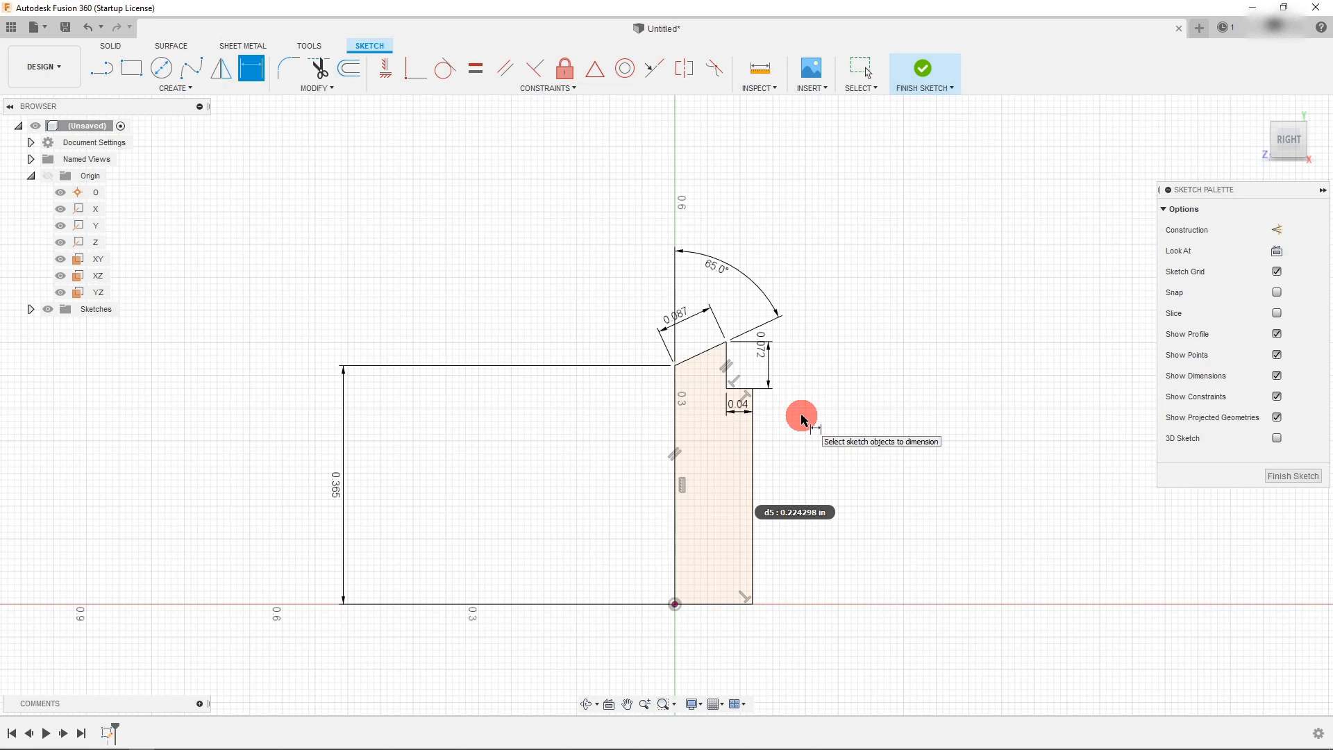
pyautogui.click(752, 477)
pyautogui.click(781, 481)
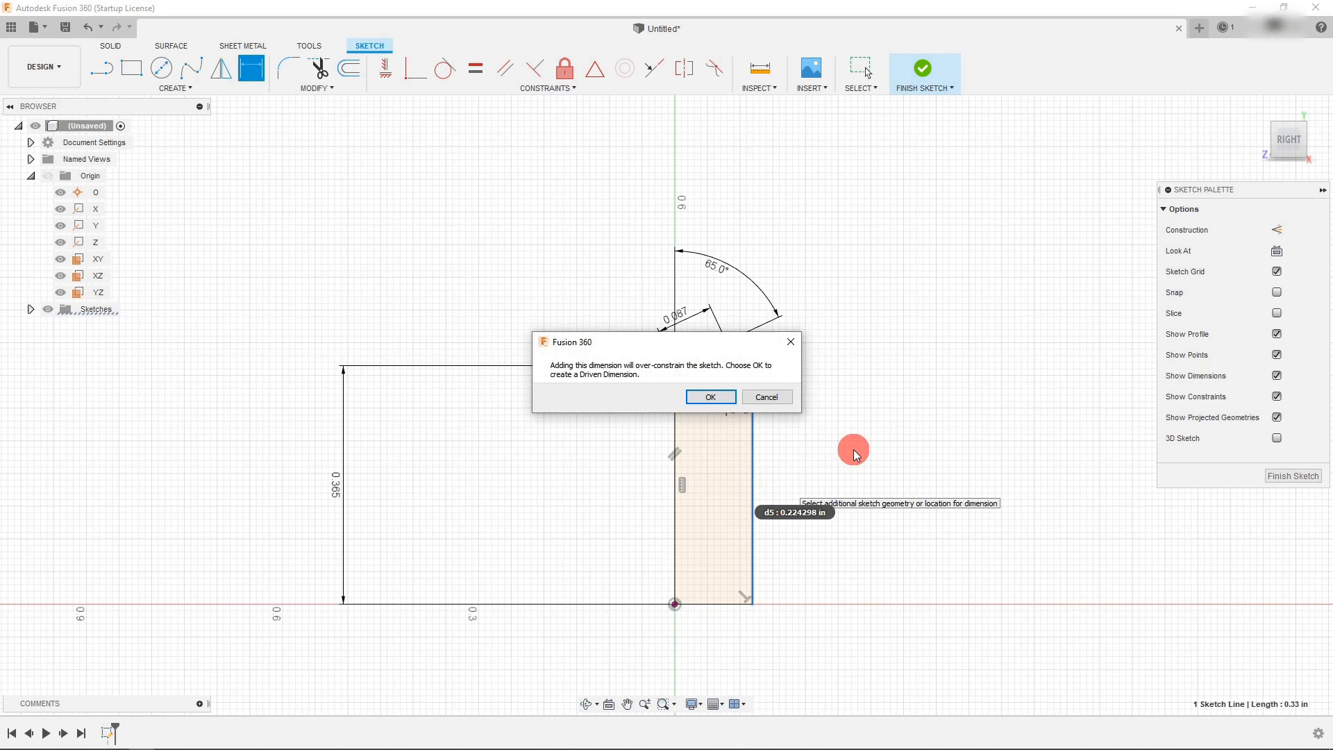
pyautogui.click(767, 396)
pyautogui.scroll(-1, 792, 488)
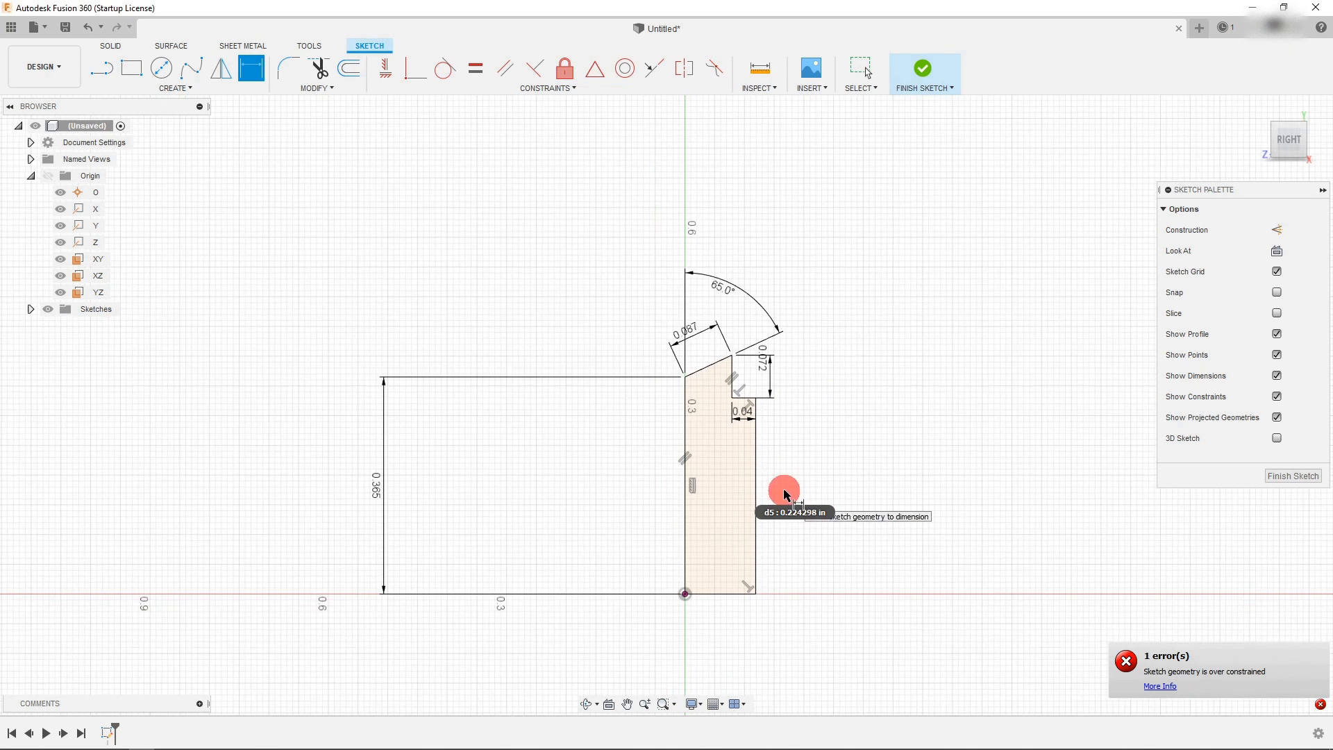
pyautogui.press('Escape')
pyautogui.scroll(1, 788, 491)
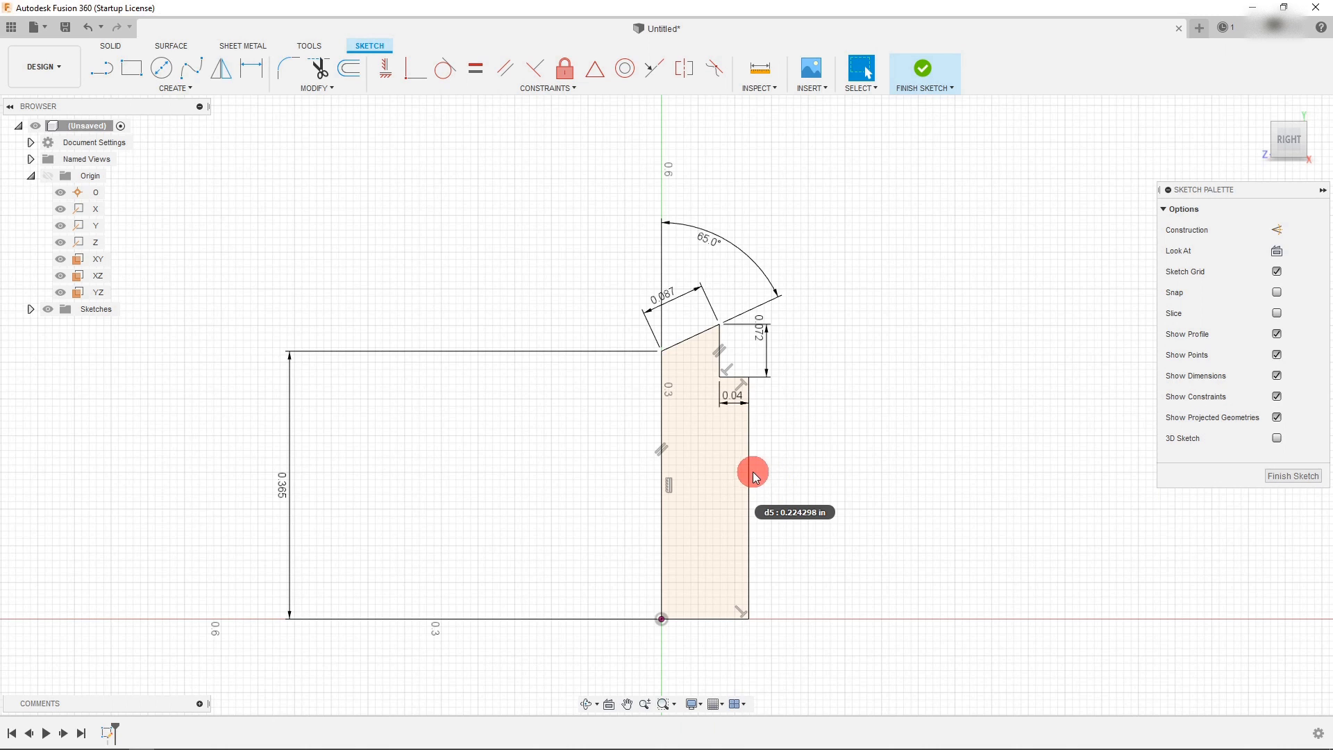
pyautogui.scroll(-1, 642, 469)
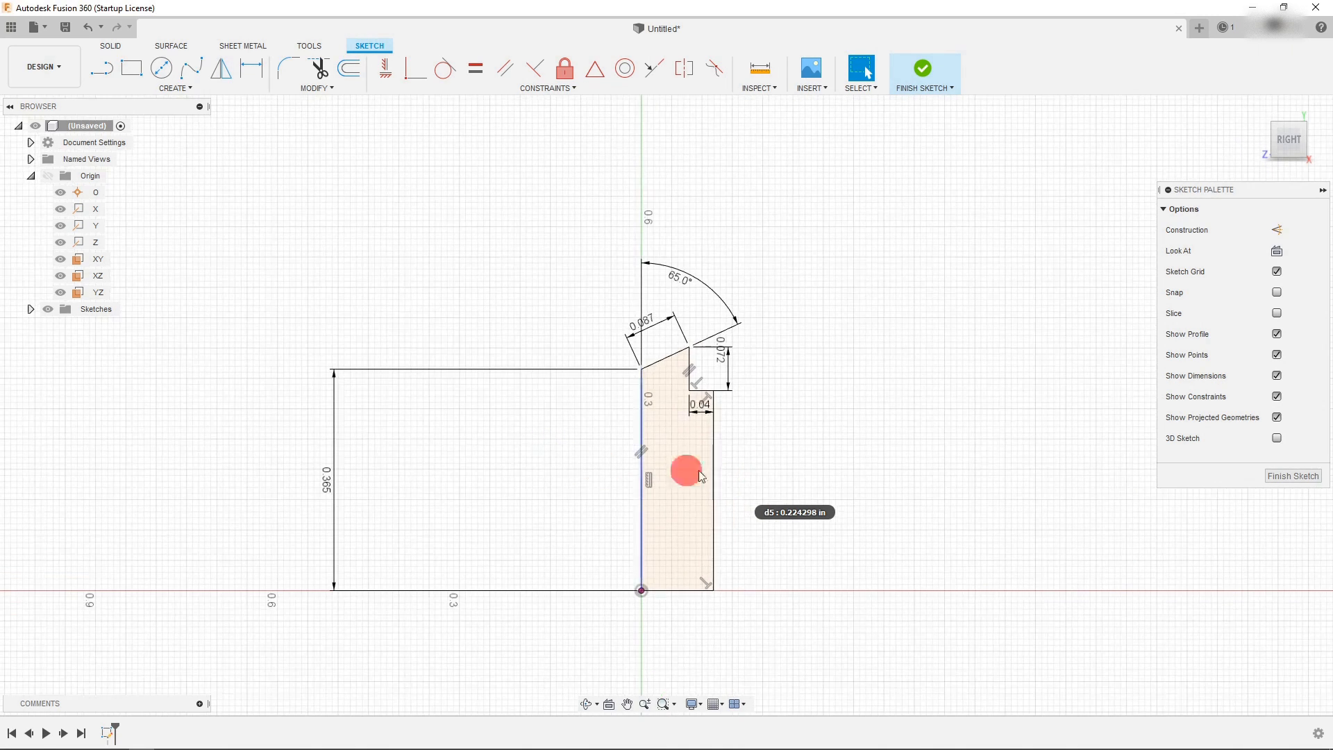
# Draw a separate vertical line to the right of the profile and extend its lower end to just above the horizontal axis.
pyautogui.click(102, 68)
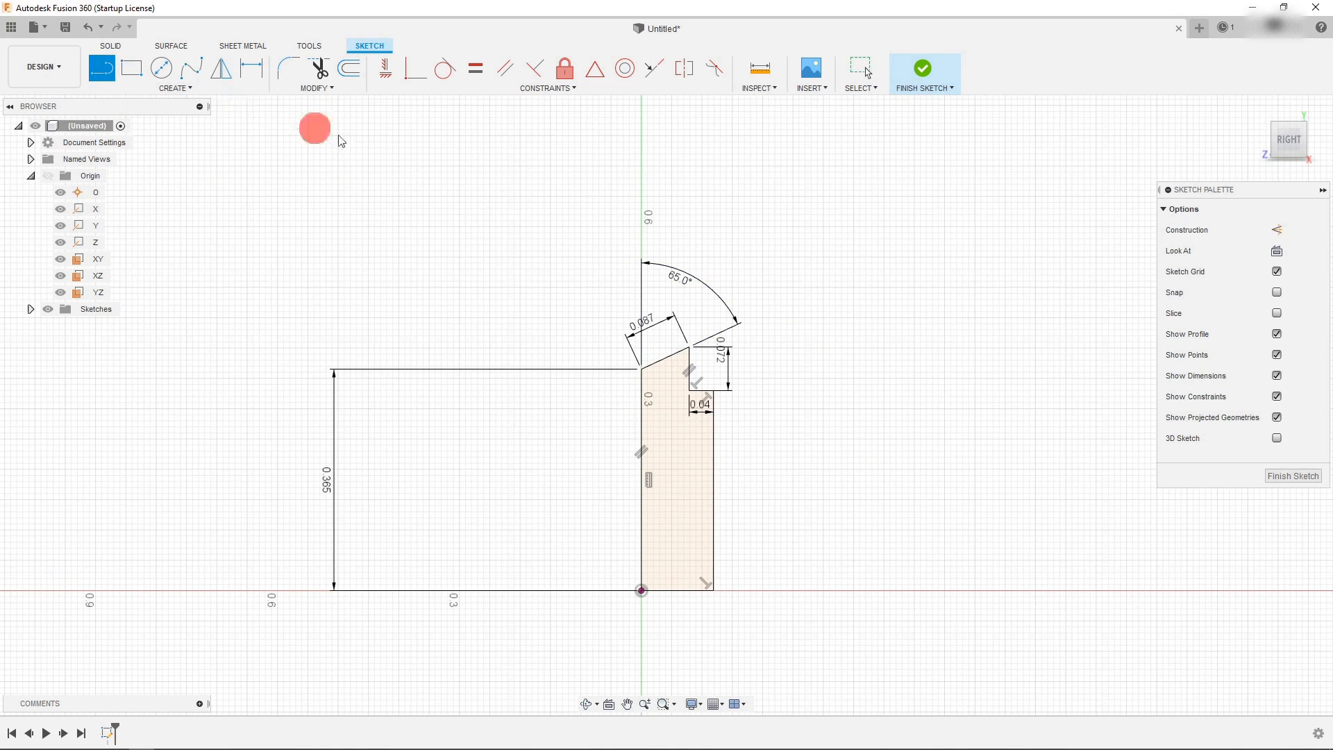
pyautogui.click(955, 311)
pyautogui.click(955, 543)
pyautogui.press('Escape')
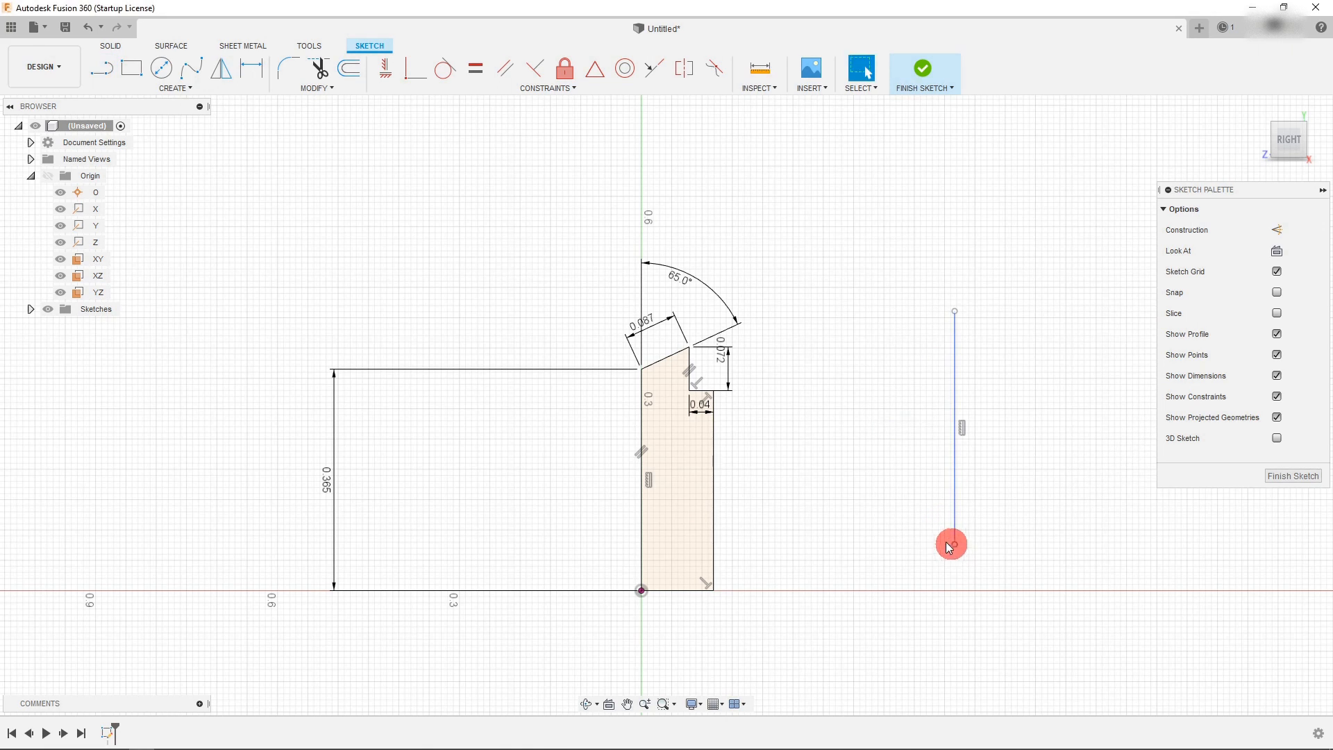
pyautogui.moveTo(955, 544); pyautogui.dragTo(958, 582)
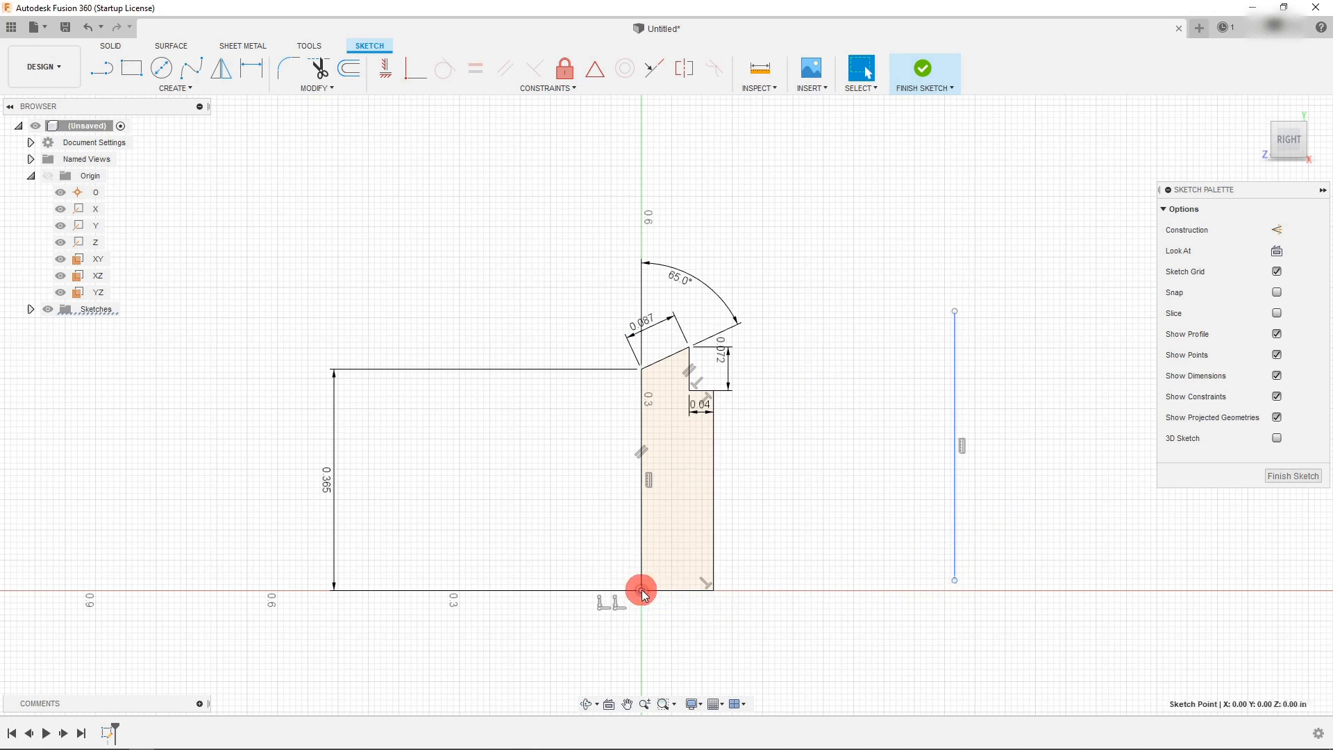
# Align the separate line's lower end horizontally with the origin and dimension its distance from the profile's nearer long edge as 0.646 in.
pyautogui.click(386, 70)
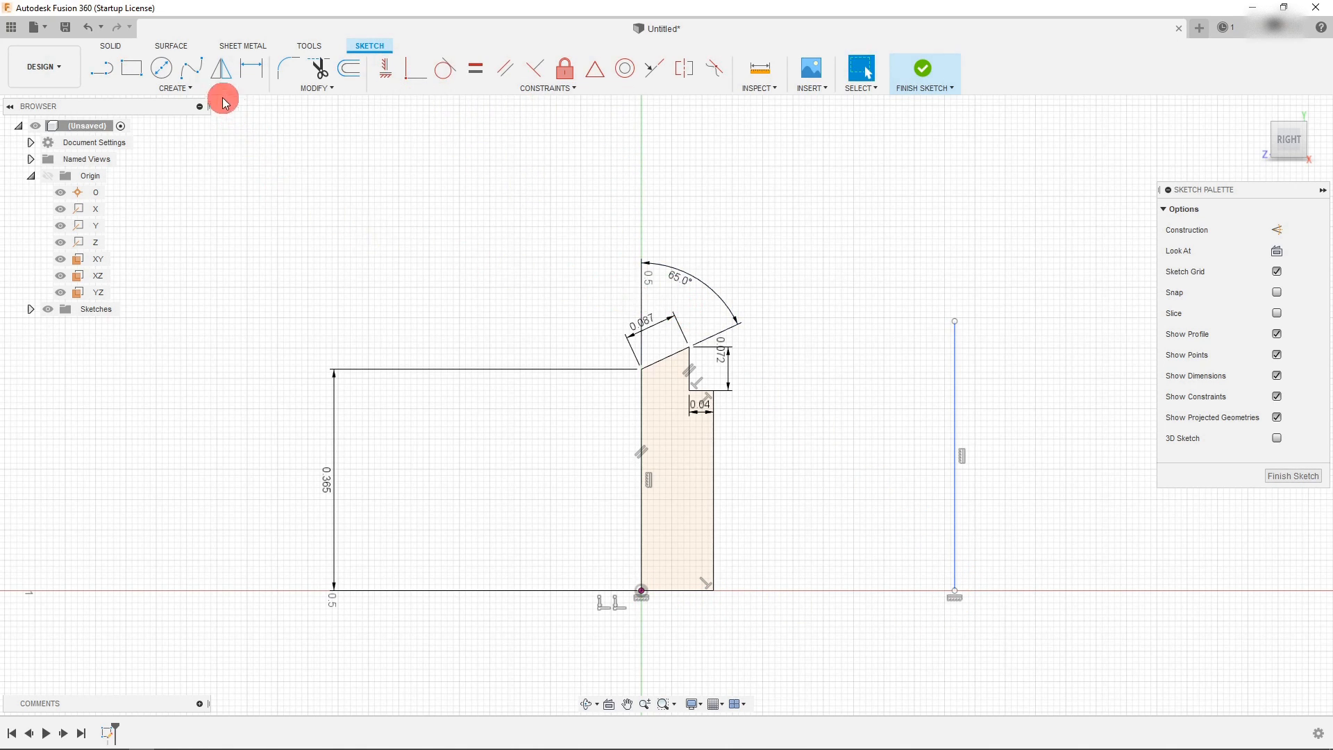
pyautogui.click(249, 67)
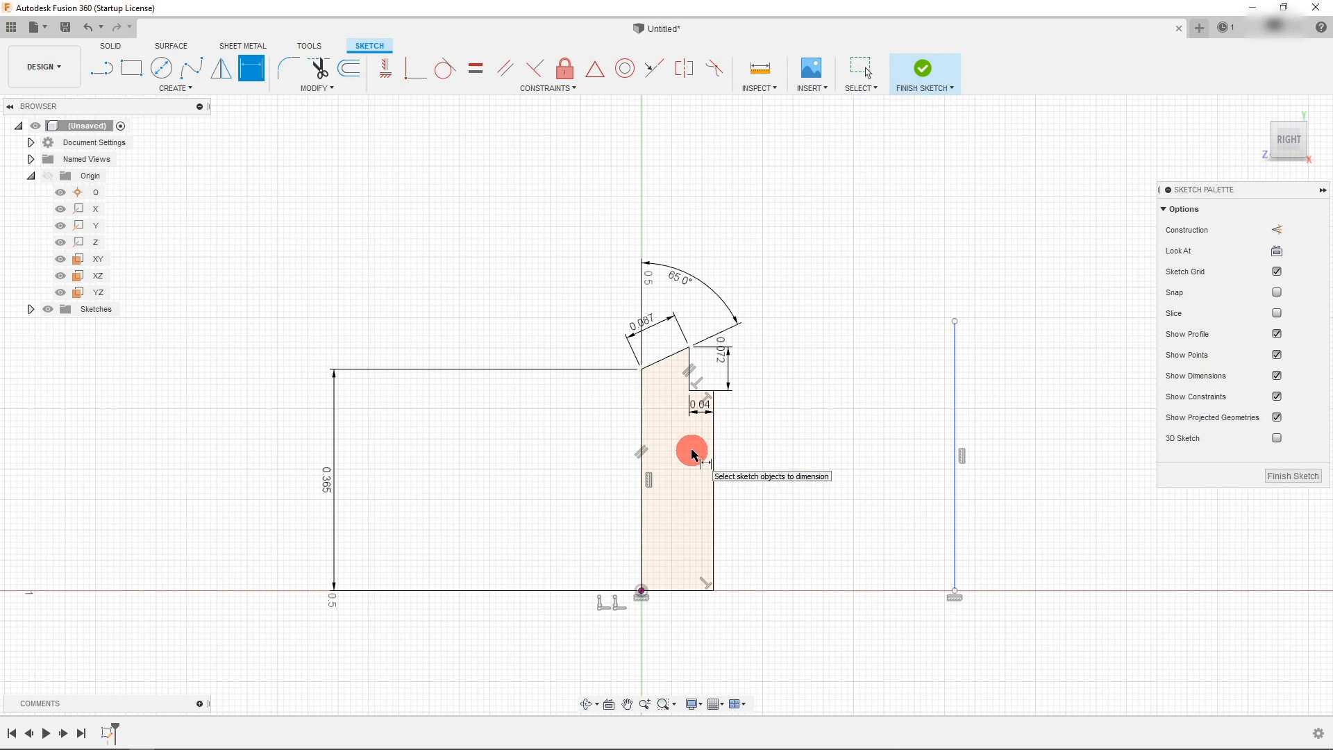
pyautogui.click(713, 470)
pyautogui.click(956, 500)
pyautogui.click(821, 495)
pyautogui.write('.646')
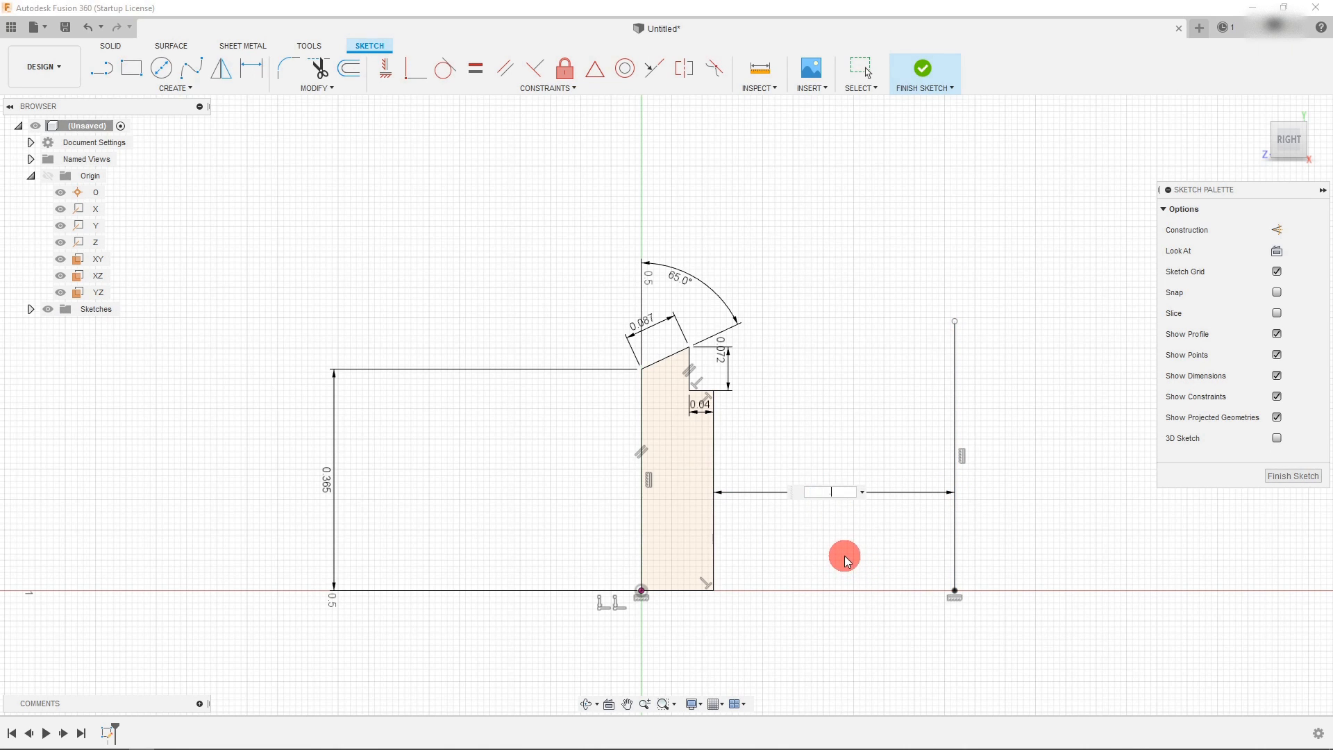
pyautogui.press('Return')
pyautogui.scroll(-3, 586, 431)
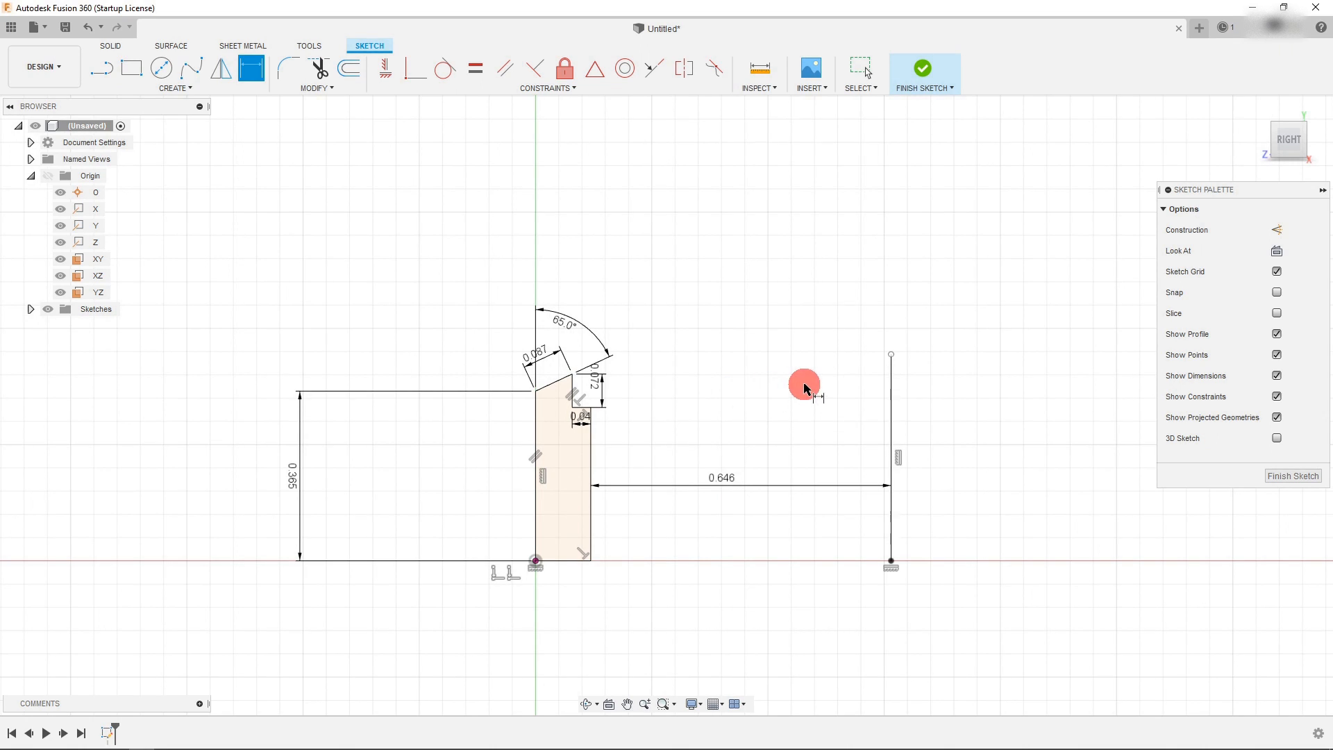
# Finish the sketch and revolve the stepped profile 360 degrees around the separate vertical line as a new body.
pyautogui.click(924, 68)
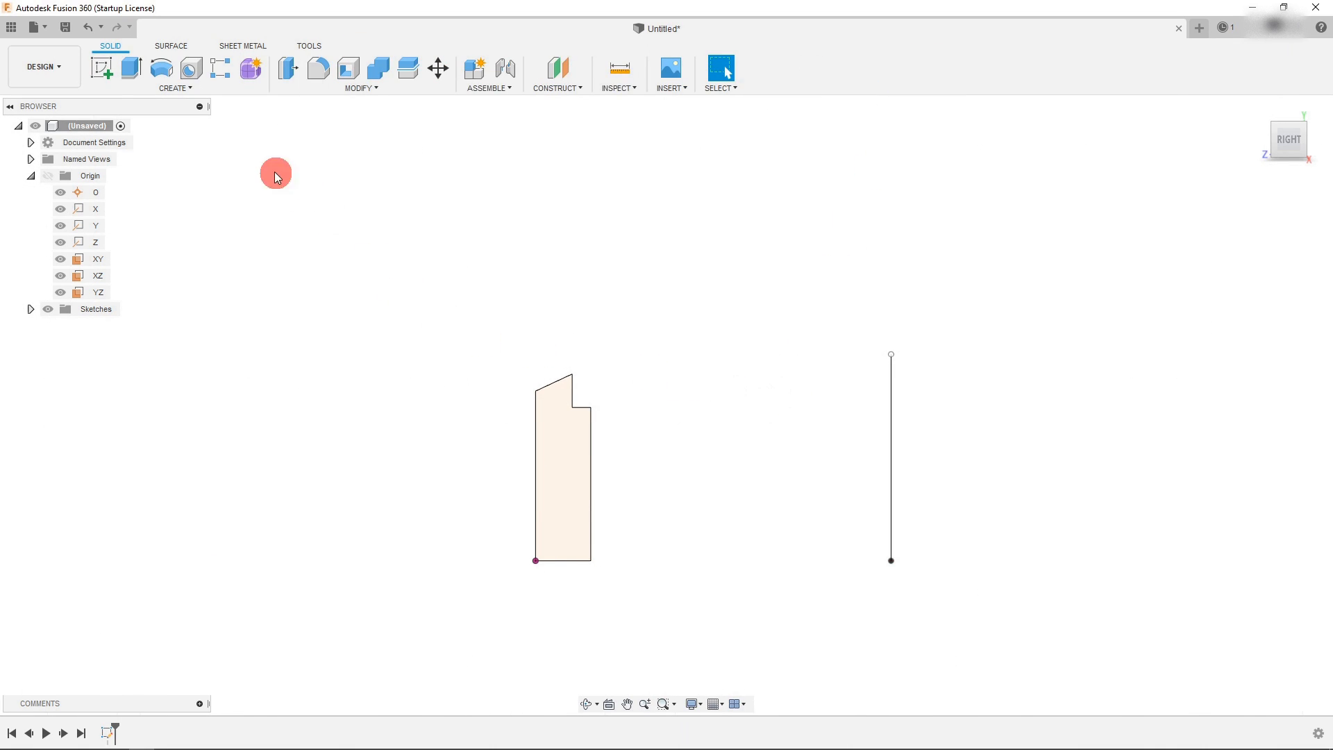
pyautogui.click(159, 75)
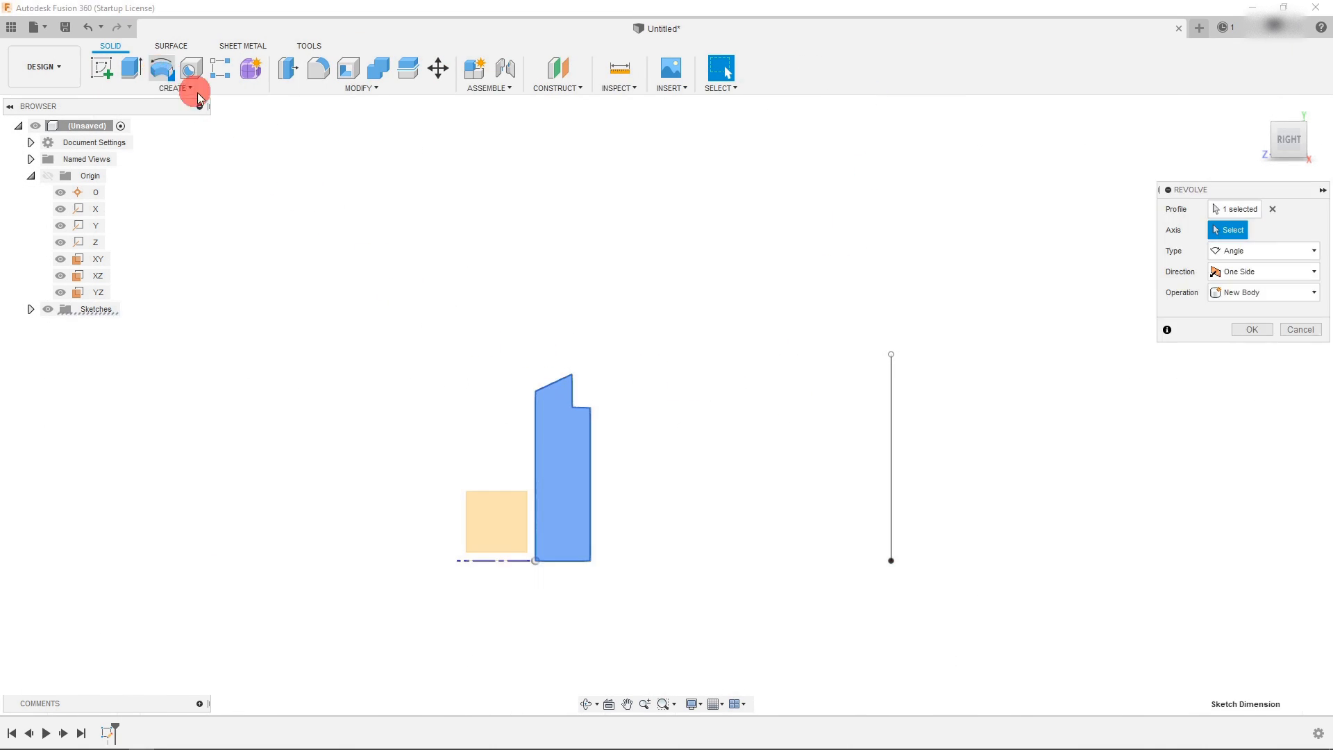
pyautogui.scroll(-1, 567, 387)
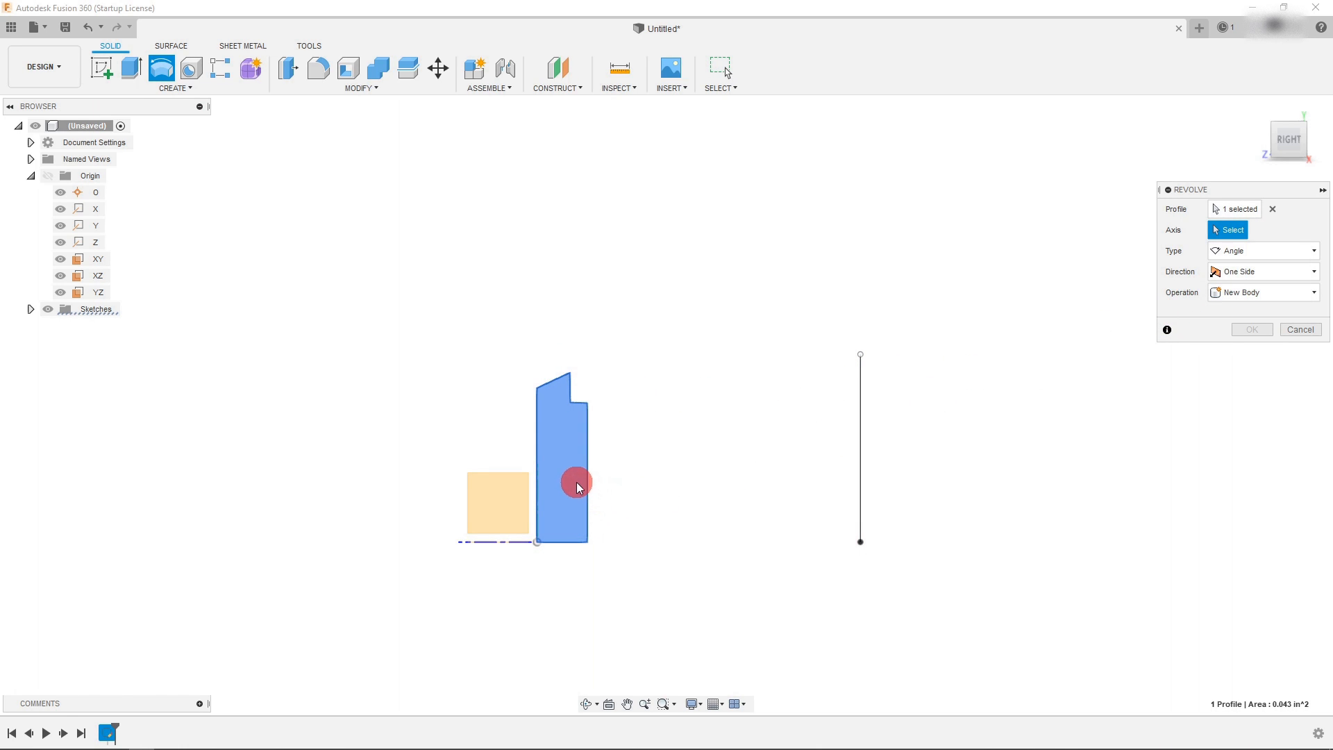
pyautogui.click(861, 452)
pyautogui.scroll(-3, 587, 529)
pyautogui.scroll(2, 851, 488)
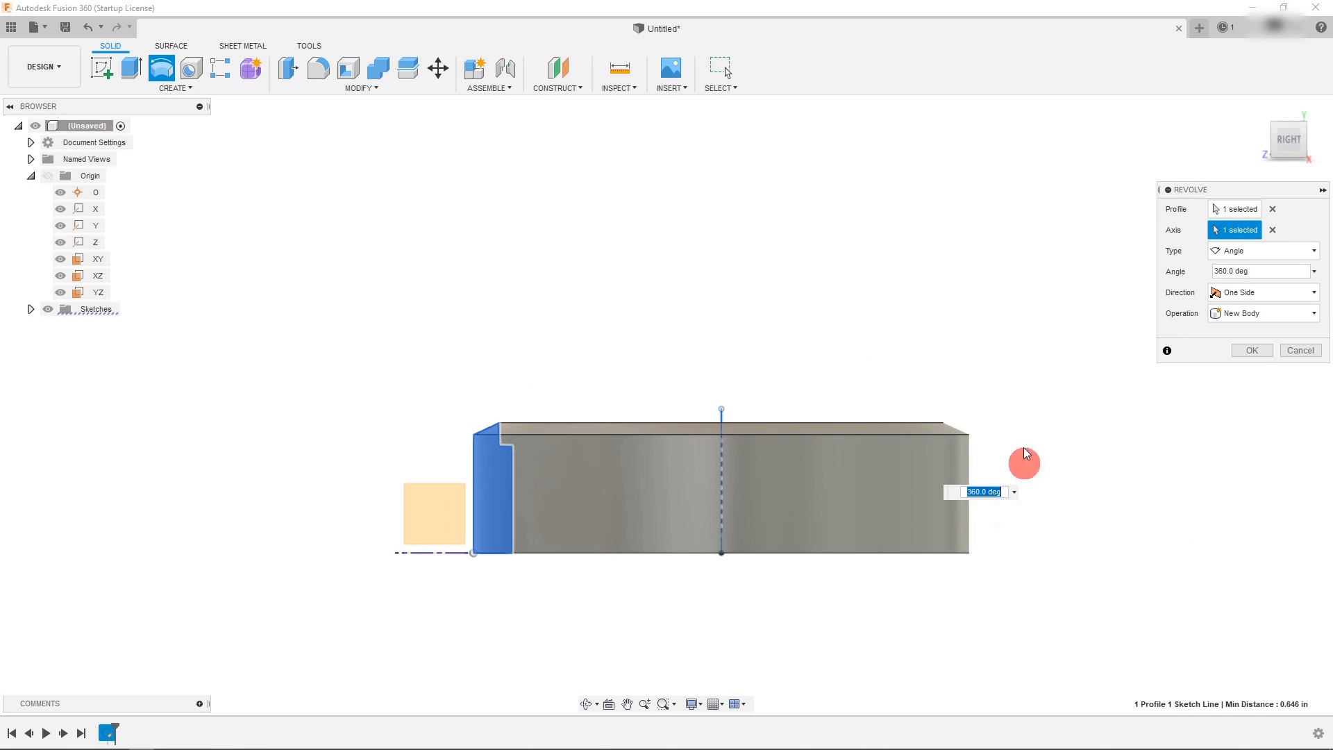
pyautogui.click(1245, 352)
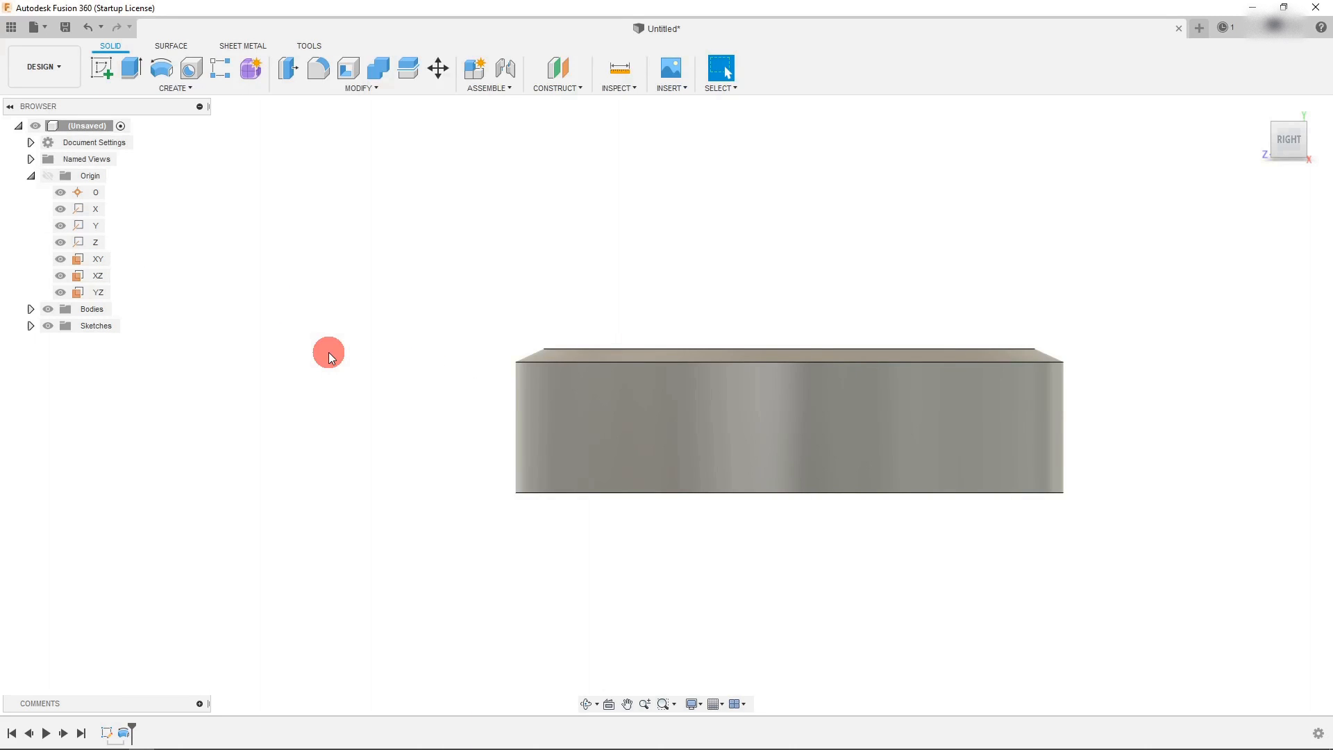
# Sketch an open three-line outline on the YZ plane, reaching outward from the ring's lower outer wall, and lower its upper outer corner.
pyautogui.click(95, 293)
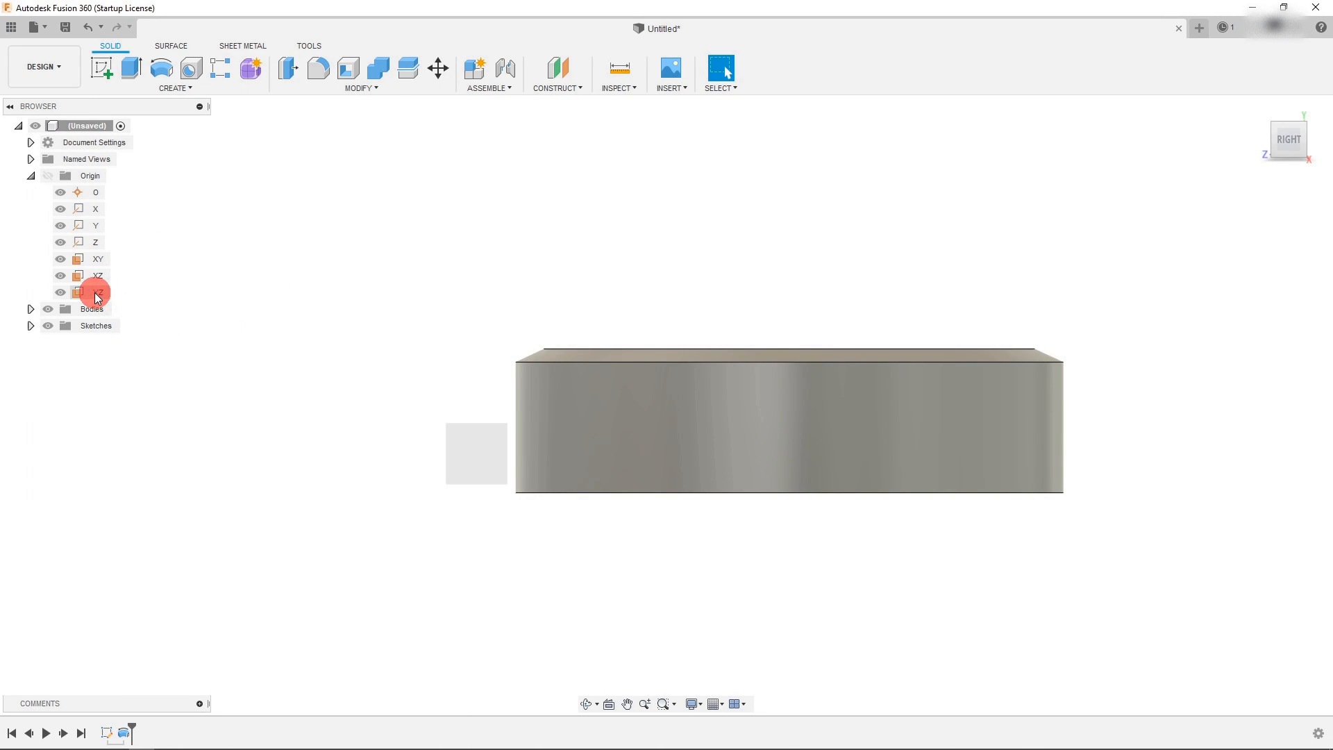
pyautogui.click(101, 68)
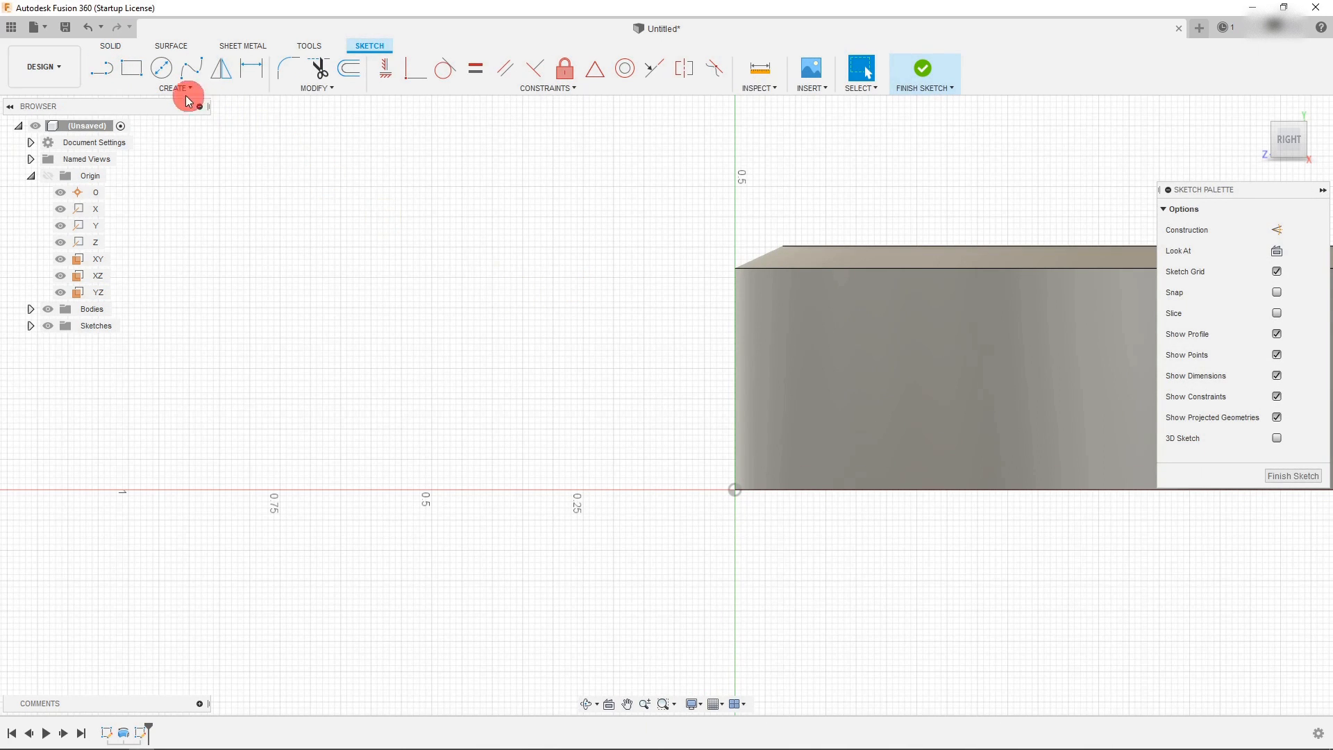
pyautogui.click(96, 76)
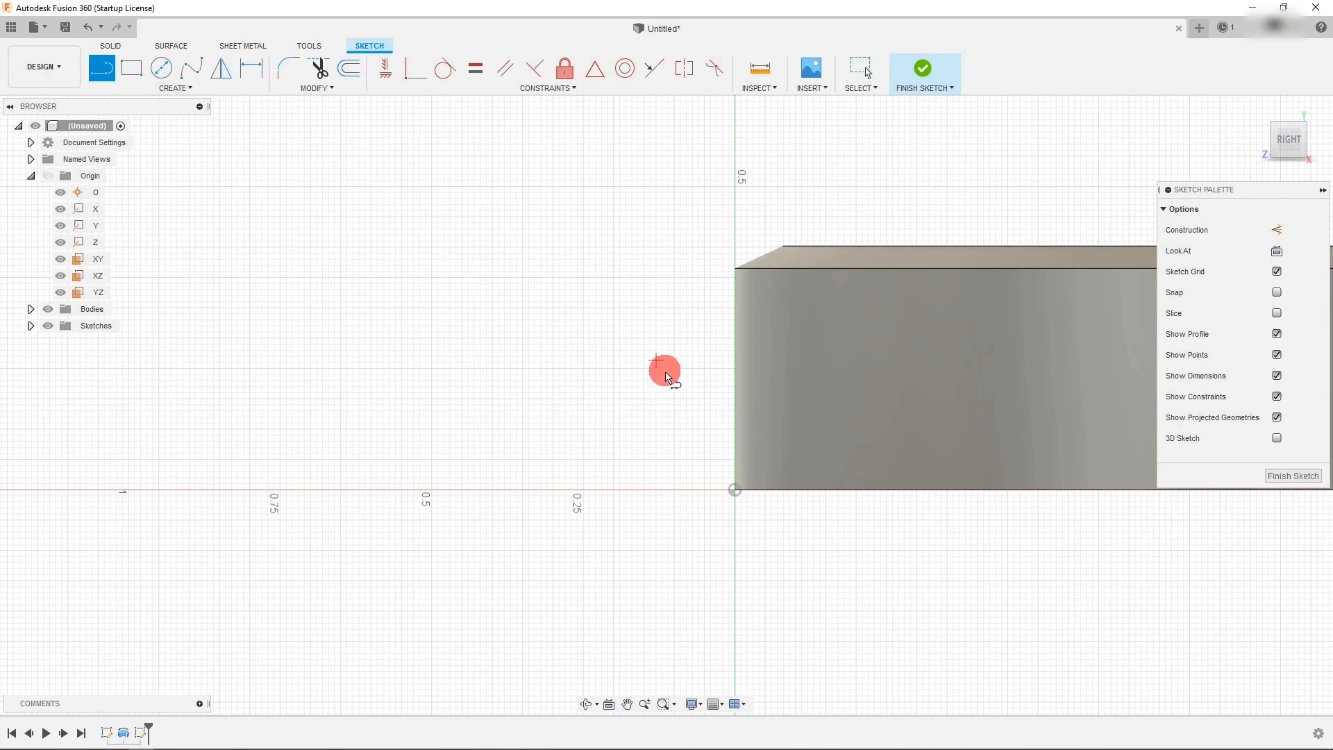
pyautogui.moveTo(739, 383)
pyautogui.mouseDown()
pyautogui.moveTo(551, 453)
pyautogui.moveTo(561, 429)
pyautogui.mouseUp()
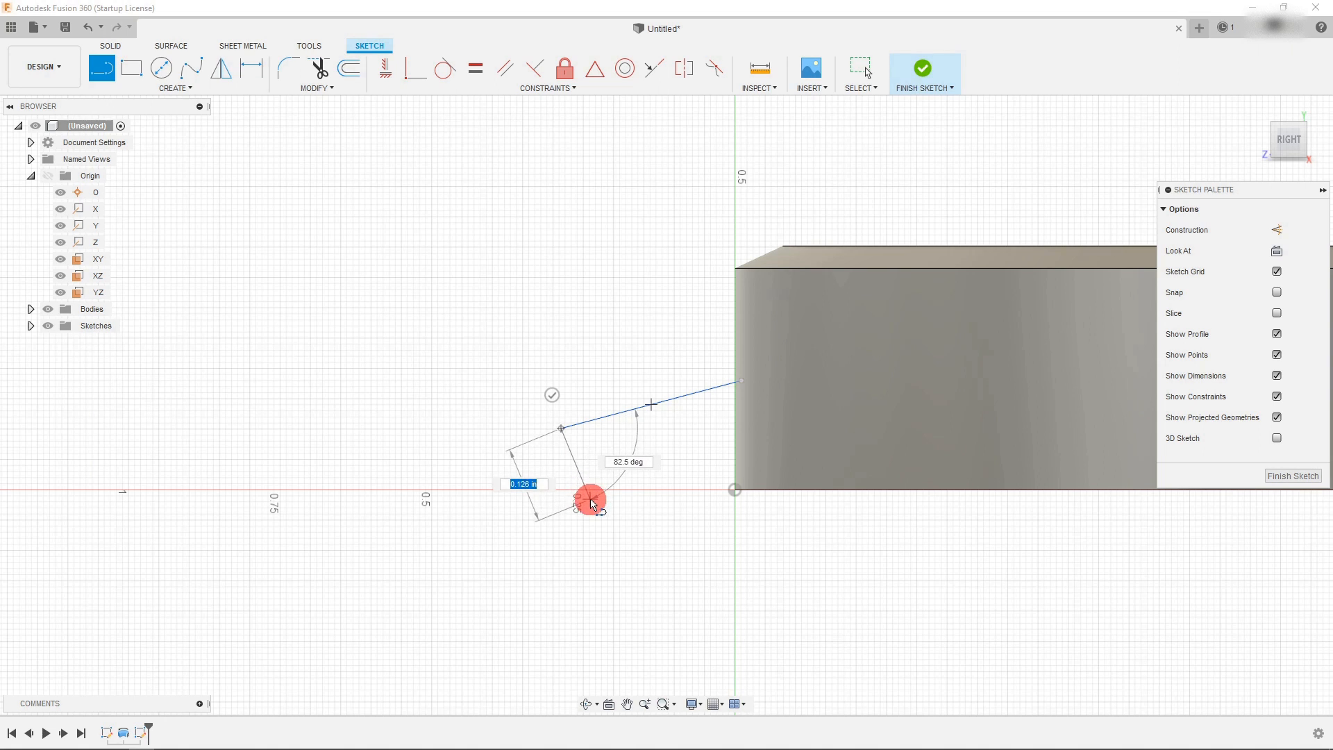
pyautogui.click(602, 521)
pyautogui.click(757, 460)
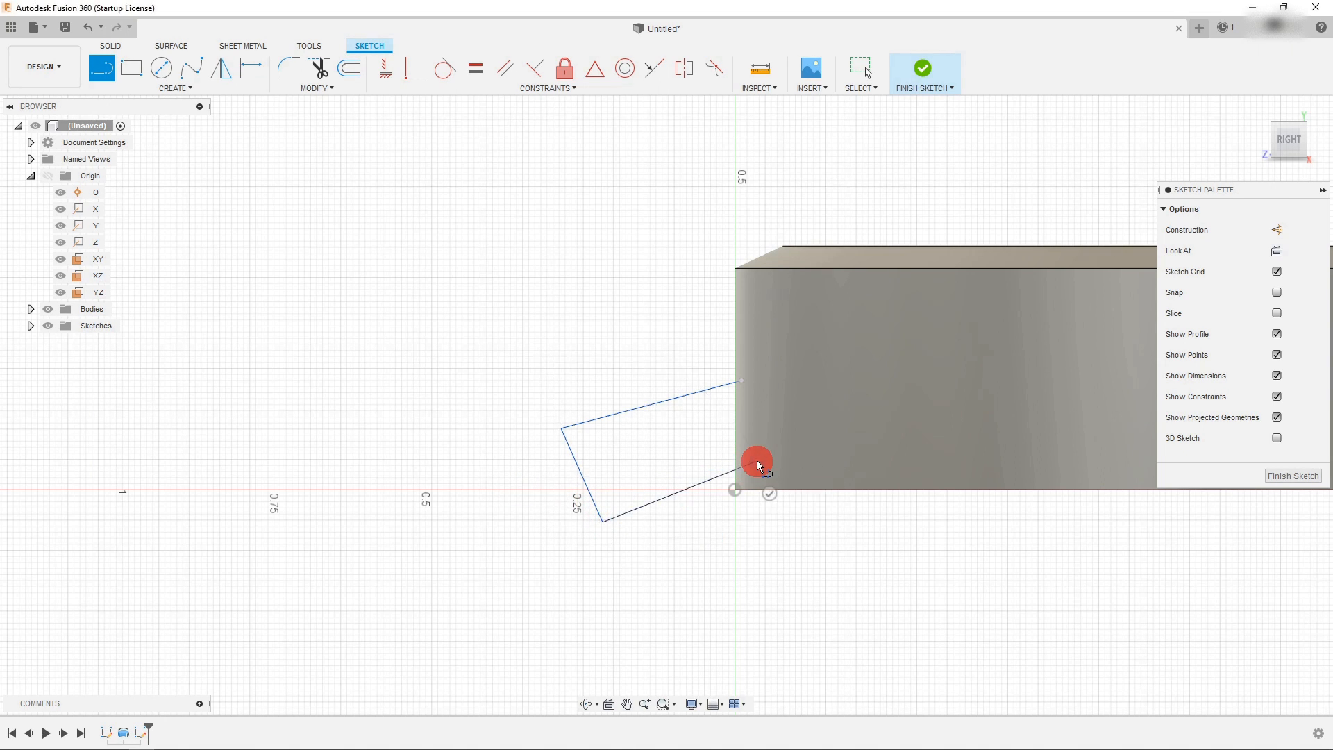
pyautogui.scroll(3, 661, 430)
pyautogui.press('Escape')
pyautogui.moveTo(497, 432); pyautogui.dragTo(524, 495)
pyautogui.scroll(2, 681, 429)
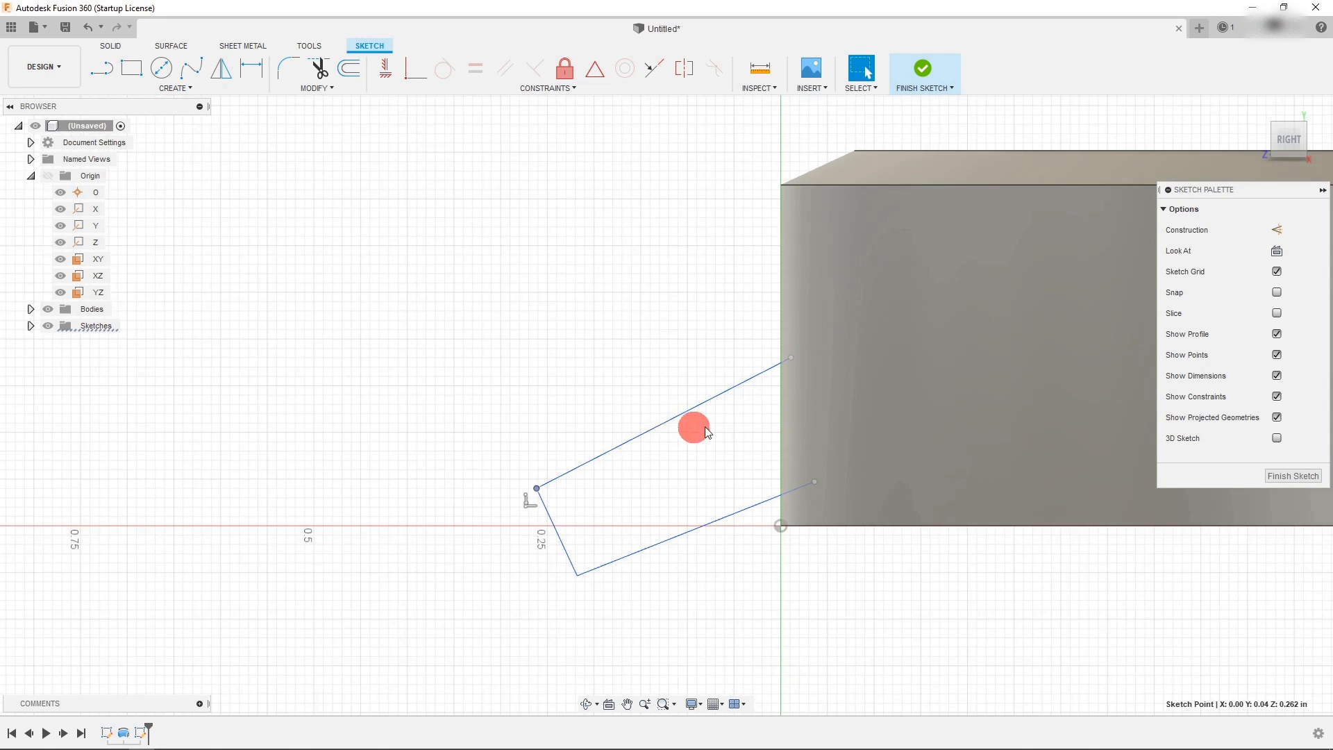
# Draw a horizontal line about 0.456 in long outward from the origin and a vertical line from the origin past the outer wall's upper edge.
pyautogui.click(108, 71)
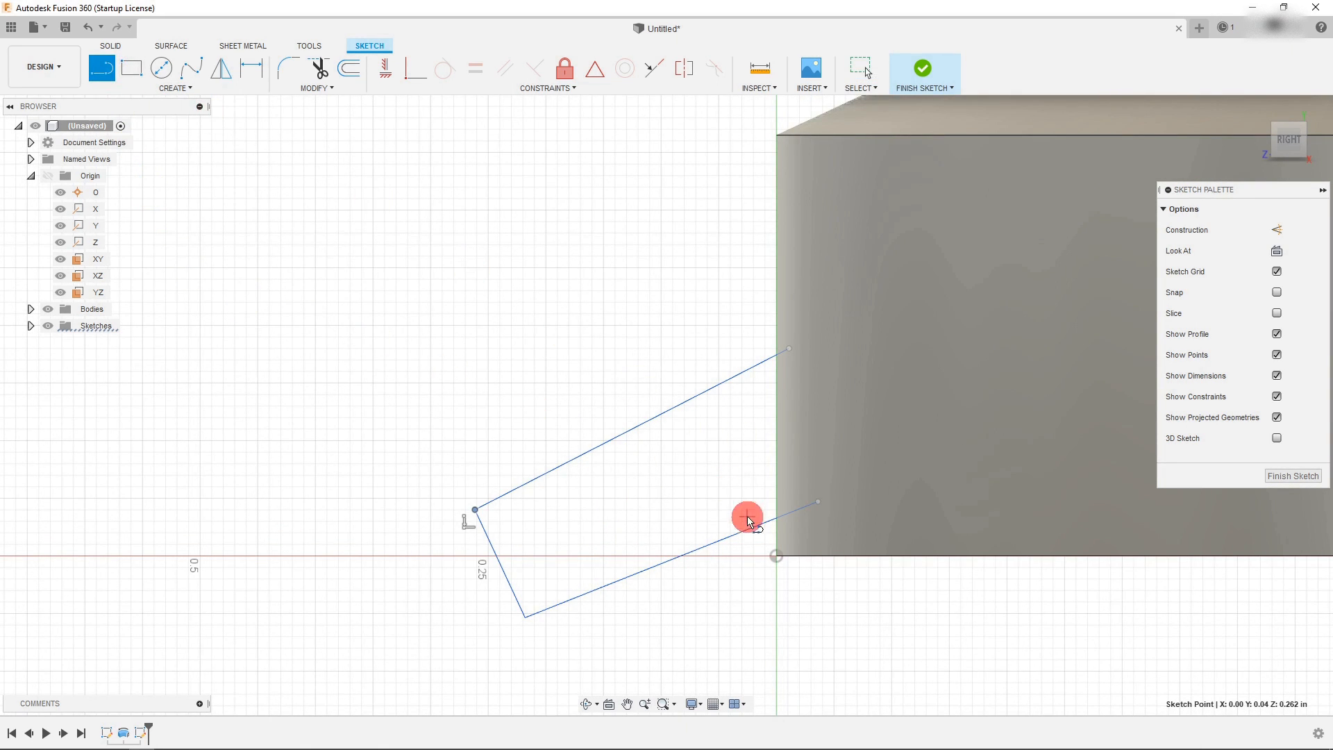
pyautogui.click(777, 557)
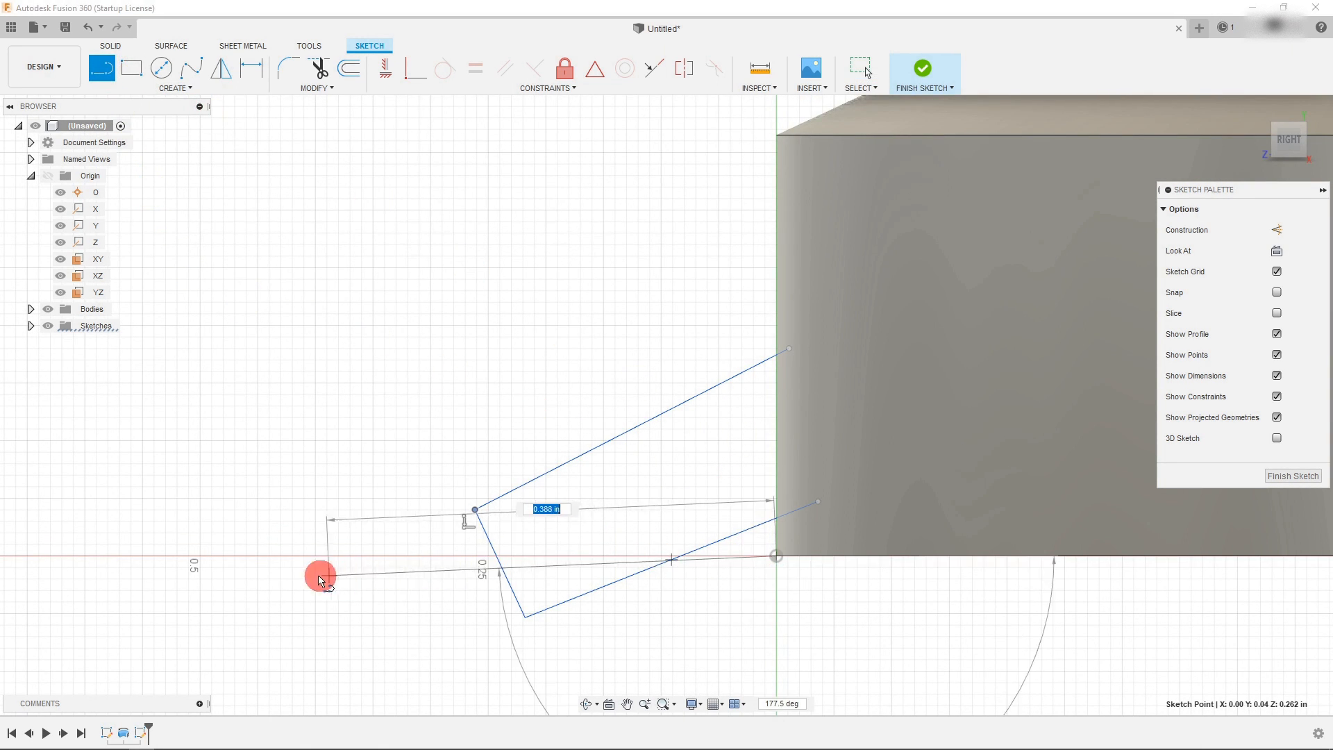
pyautogui.click(251, 556)
pyautogui.press('Escape')
pyautogui.click(102, 68)
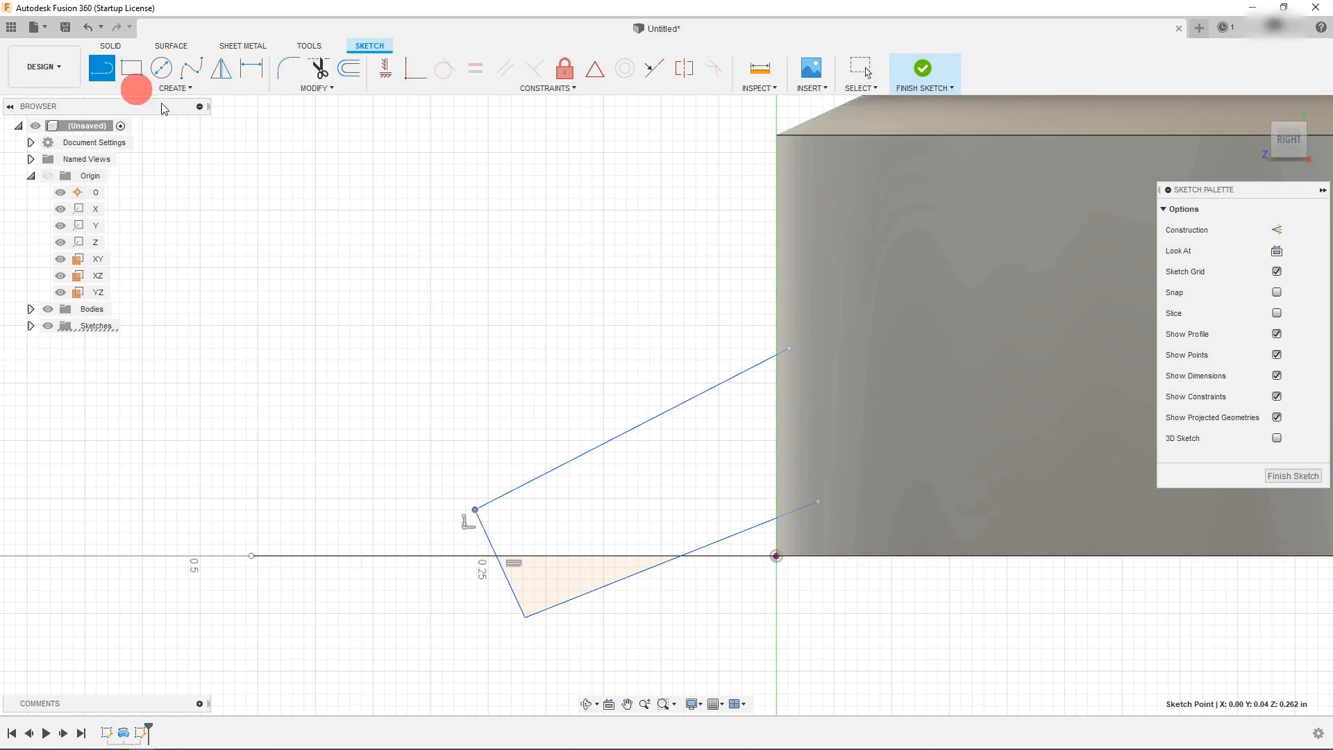
pyautogui.moveTo(777, 556)
pyautogui.mouseDown()
pyautogui.moveTo(780, 333)
pyautogui.moveTo(762, 125)
pyautogui.moveTo(776, 109)
pyautogui.mouseUp()
pyautogui.press('Escape')
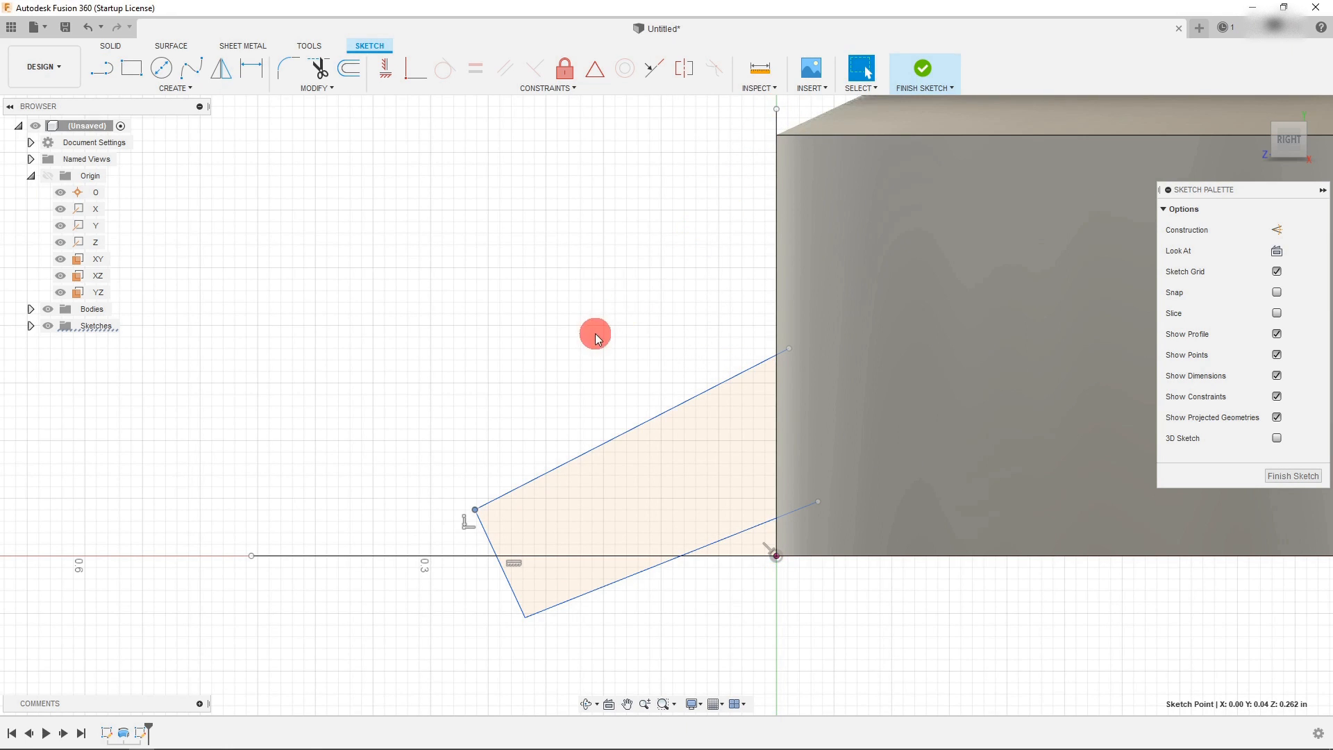
# Convert the horizontal and vertical lines that meet at the origin into construction lines.
pyautogui.click(440, 556)
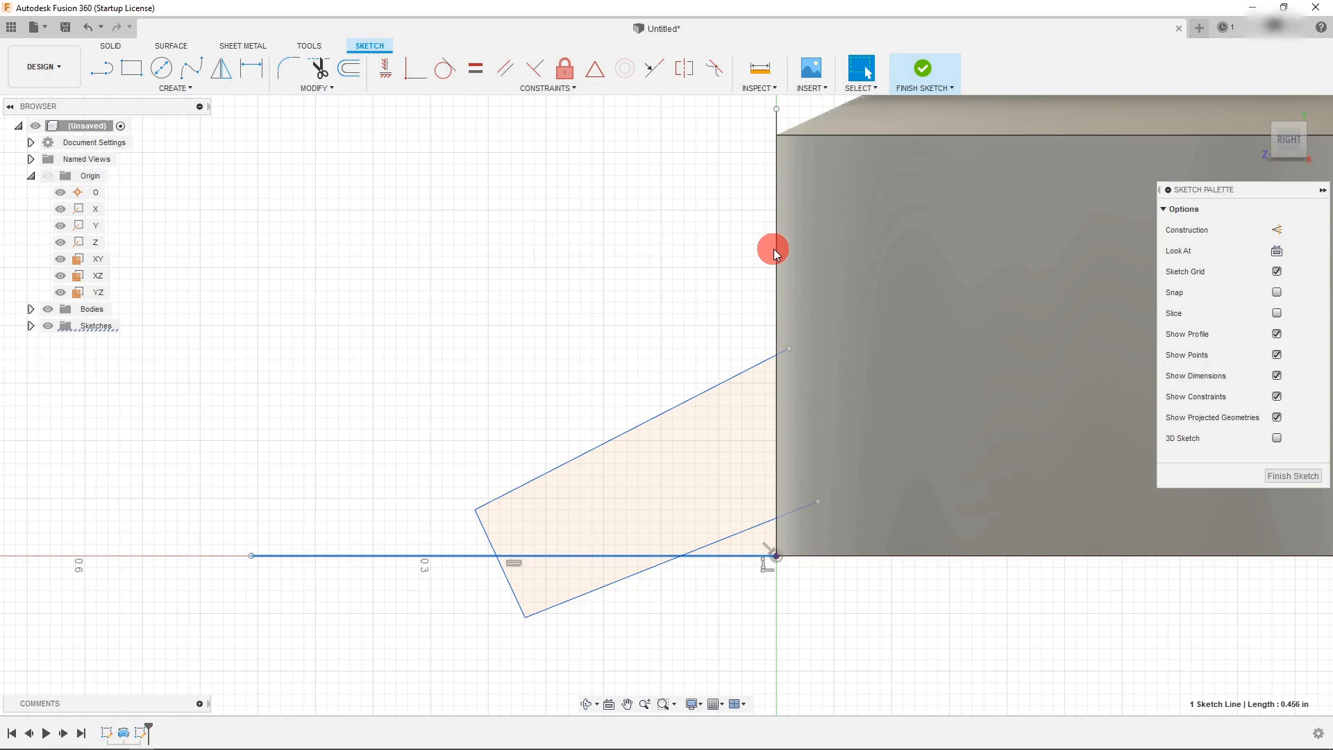
pyautogui.keyDown('shift'); pyautogui.click(777, 253); pyautogui.keyUp('shift')
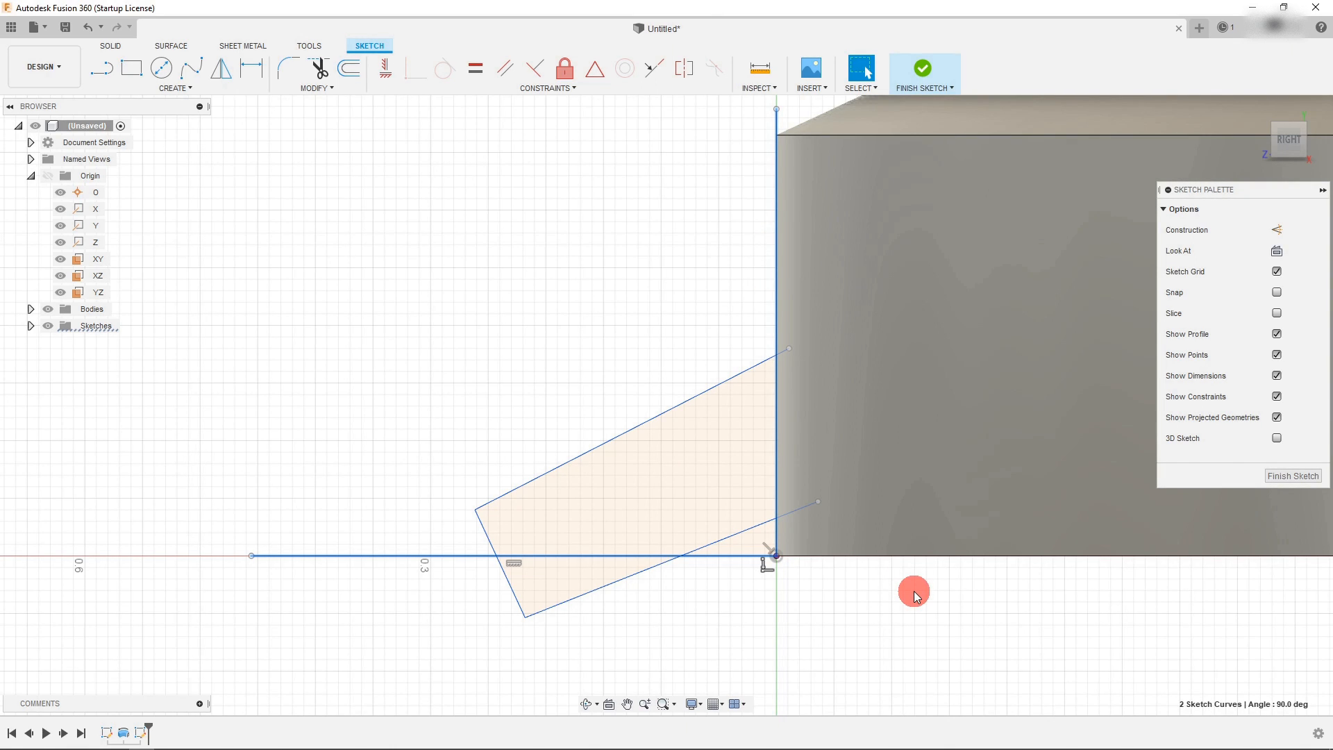
pyautogui.click(1277, 230)
pyautogui.click(943, 610)
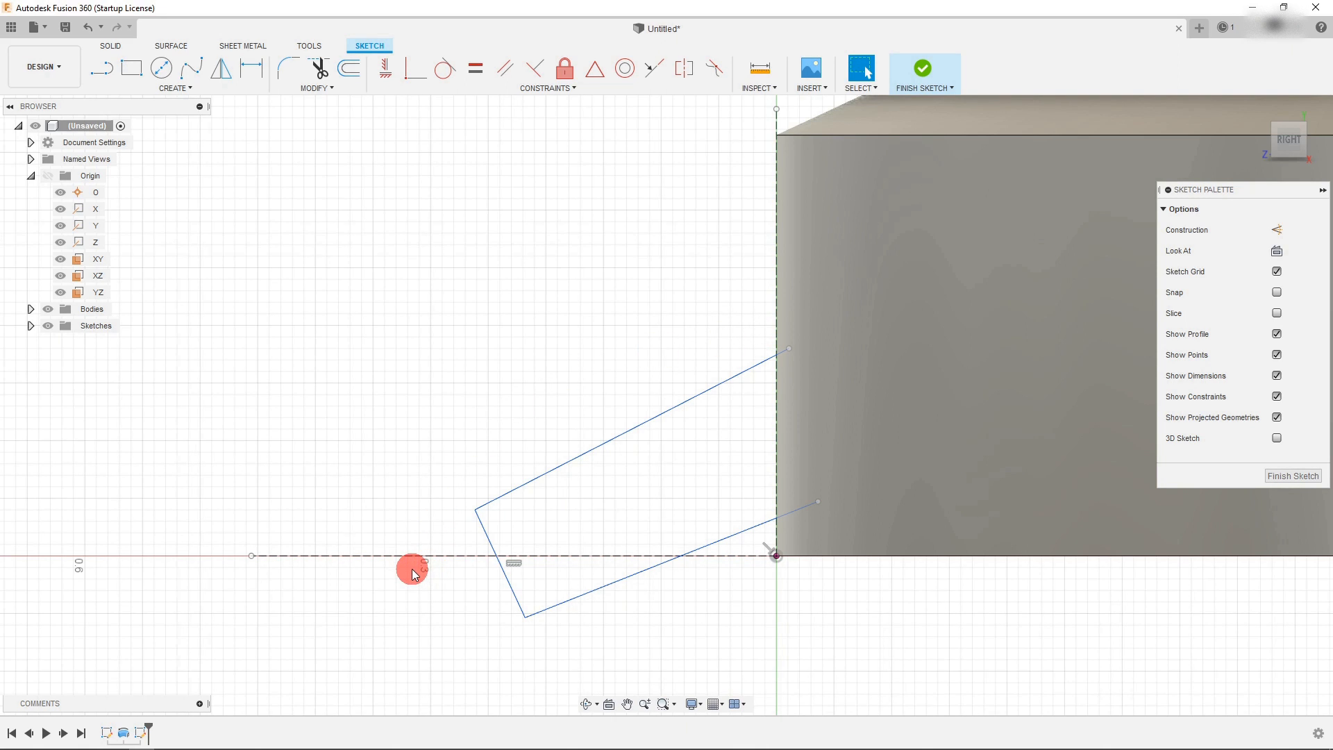
# Move both open ends of the three-line outline onto the vertical construction line.
pyautogui.scroll(-1, 536, 640)
pyautogui.scroll(1, 681, 453)
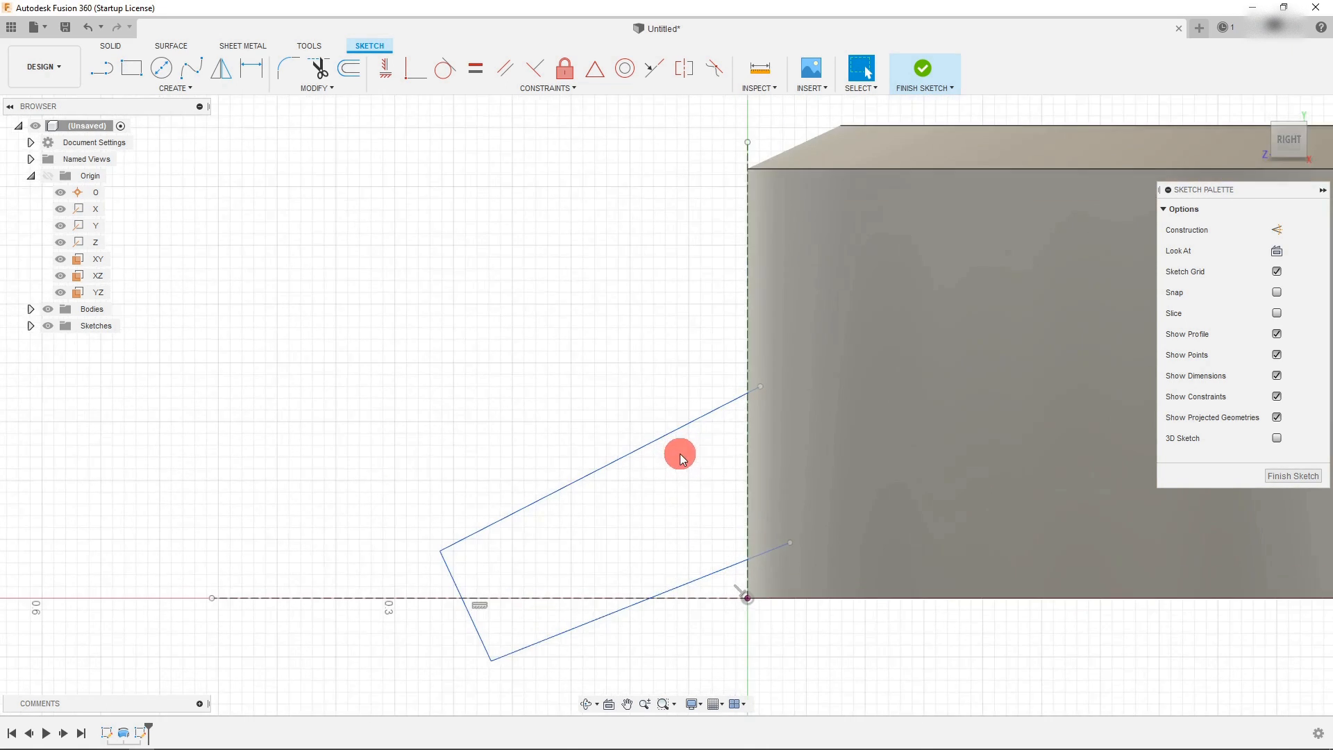
pyautogui.moveTo(791, 543); pyautogui.dragTo(749, 565)
pyautogui.moveTo(750, 389)
pyautogui.mouseDown()
pyautogui.moveTo(729, 383)
pyautogui.moveTo(748, 390)
pyautogui.mouseUp()
pyautogui.click(723, 497)
# Dimension the angle between the outline's lower line and the horizontal construction line as 13 degrees.
pyautogui.click(250, 68)
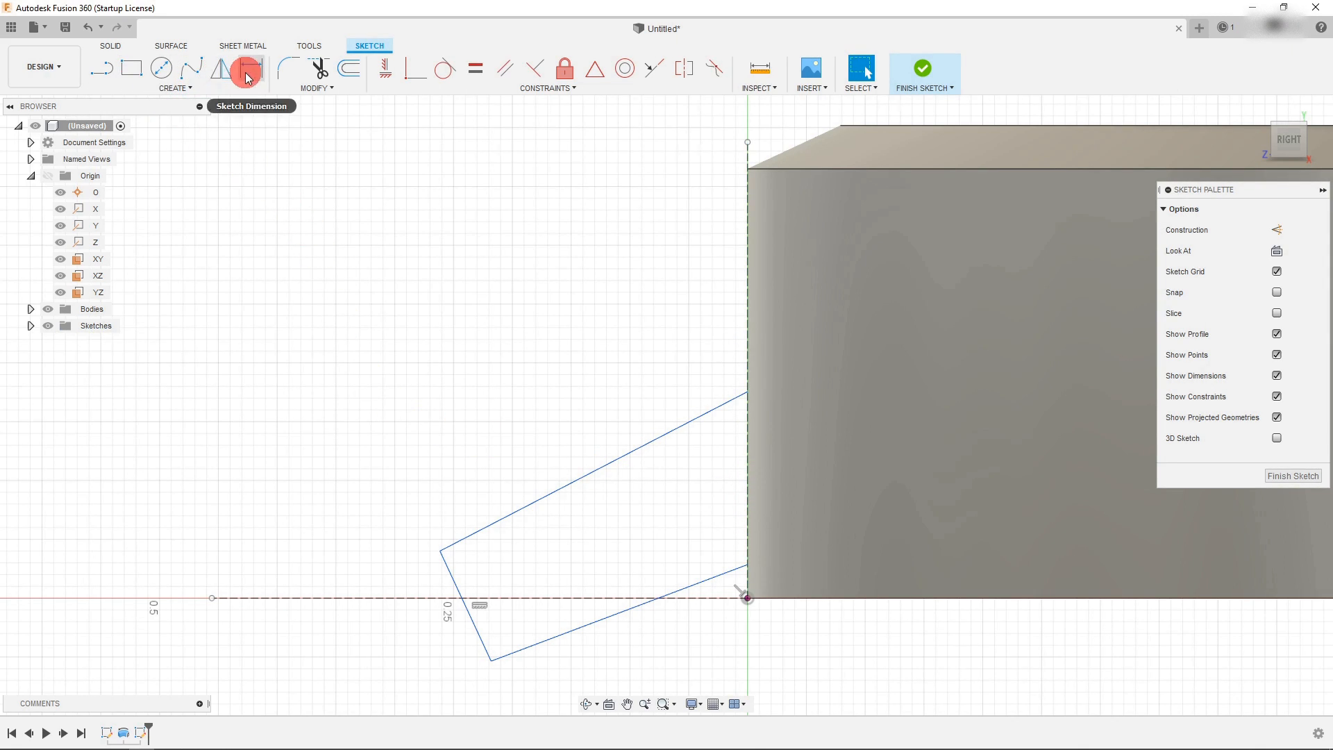
pyautogui.click(525, 599)
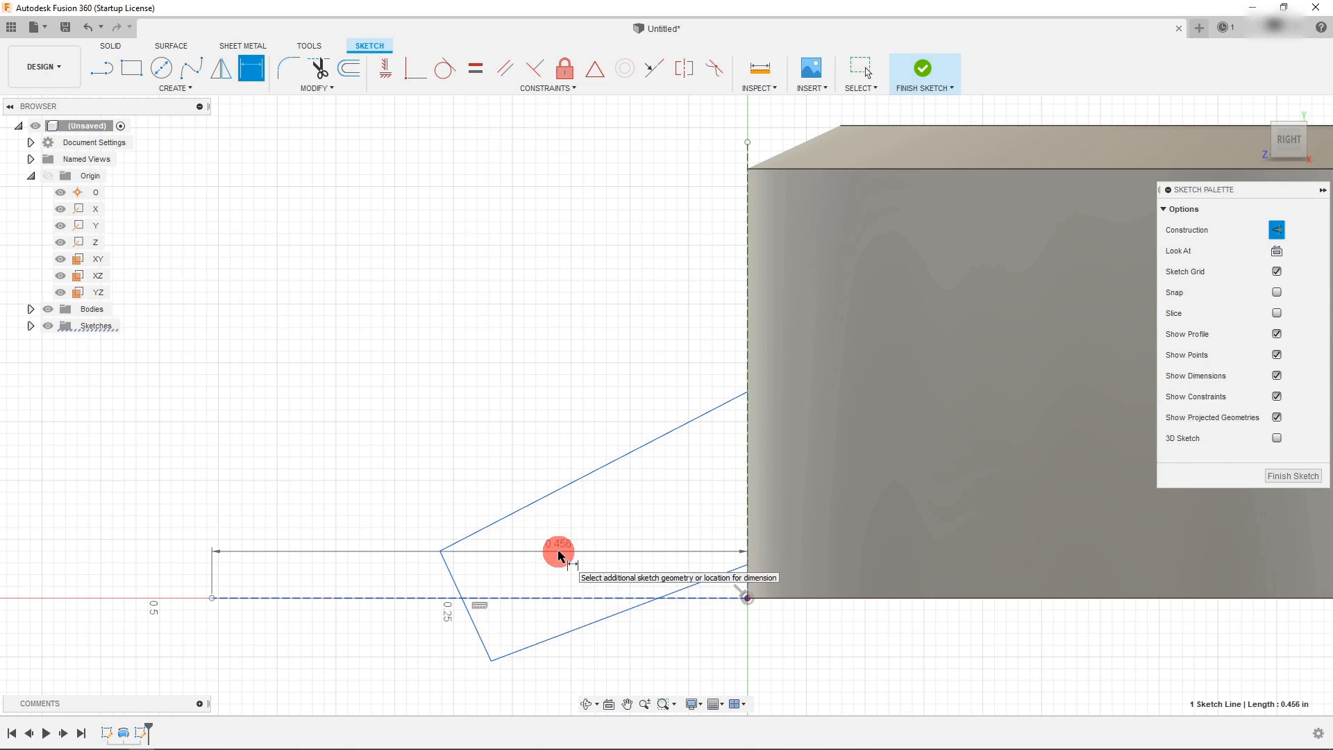
pyautogui.click(543, 640)
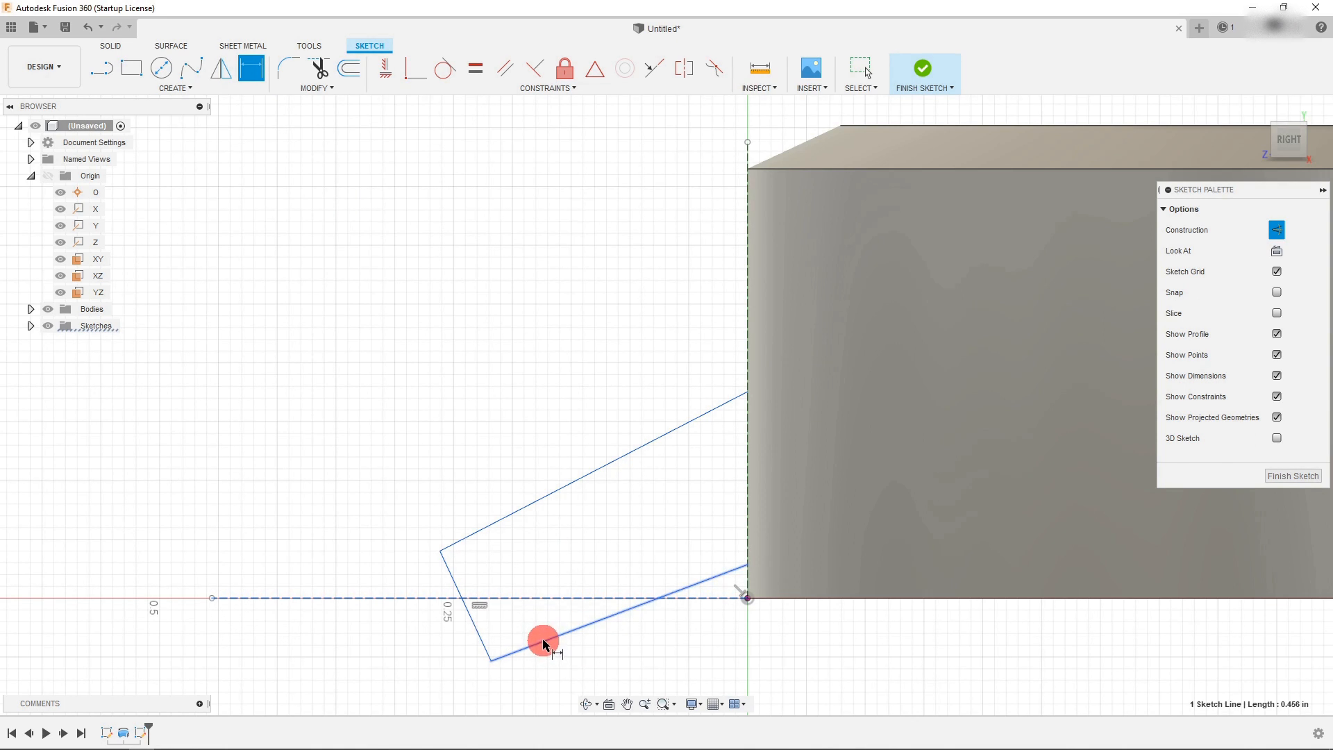
pyautogui.click(393, 657)
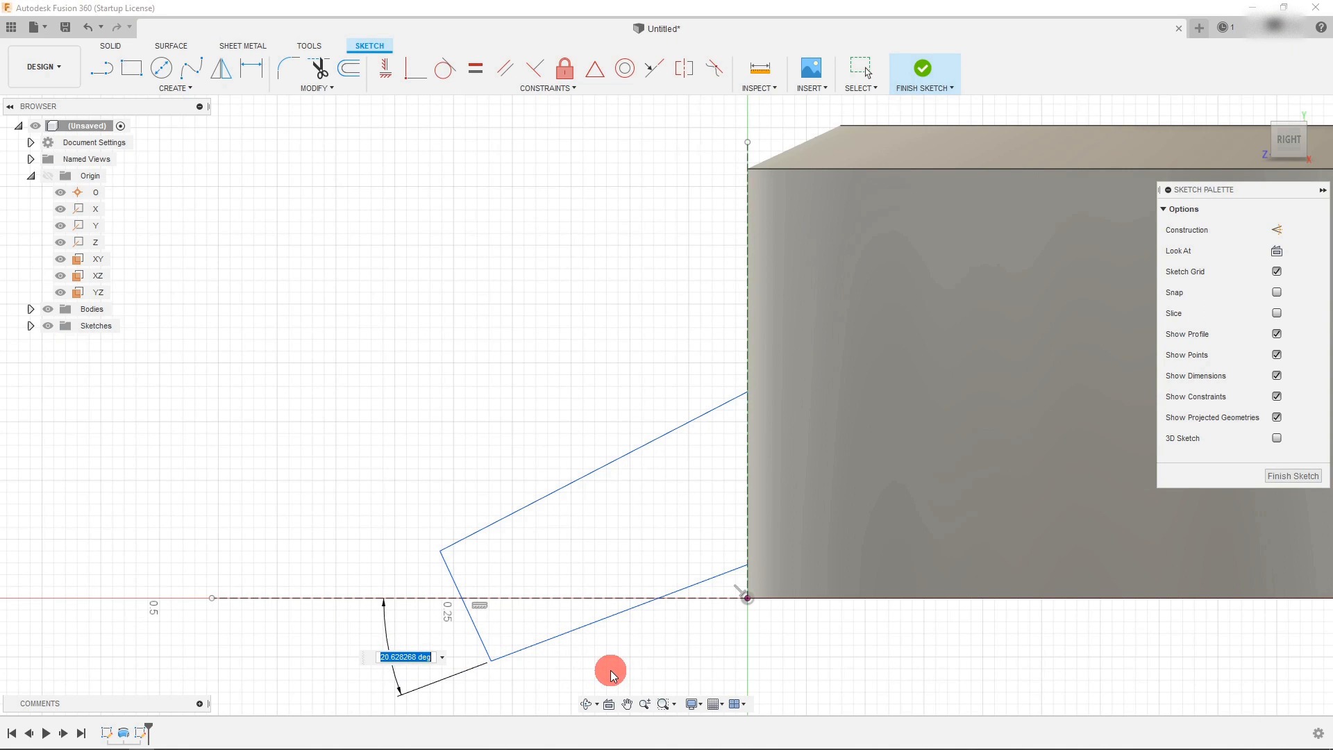
pyautogui.press('Return')
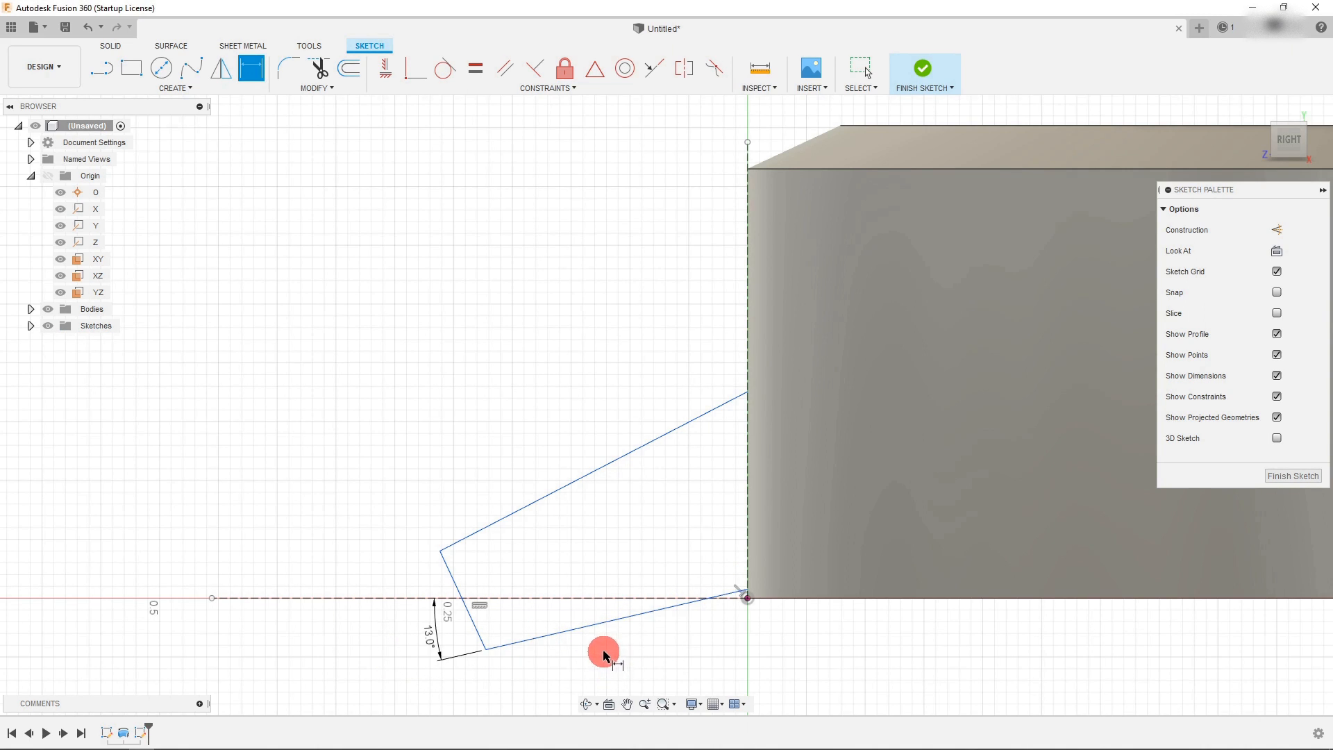
# Dimension the angle between the outline's upper line and the horizontal construction line as 28 degrees.
pyautogui.click(512, 515)
pyautogui.click(539, 558)
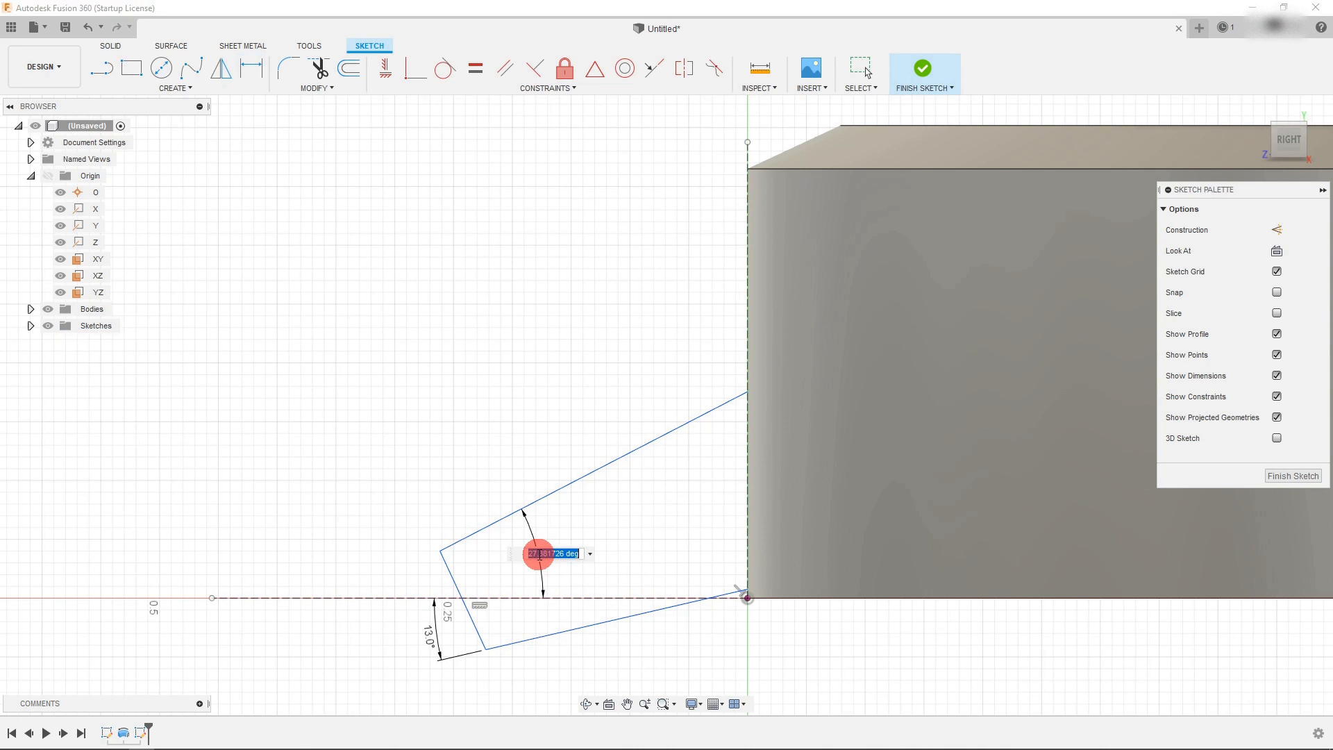
pyautogui.write('28')
pyautogui.press('Return')
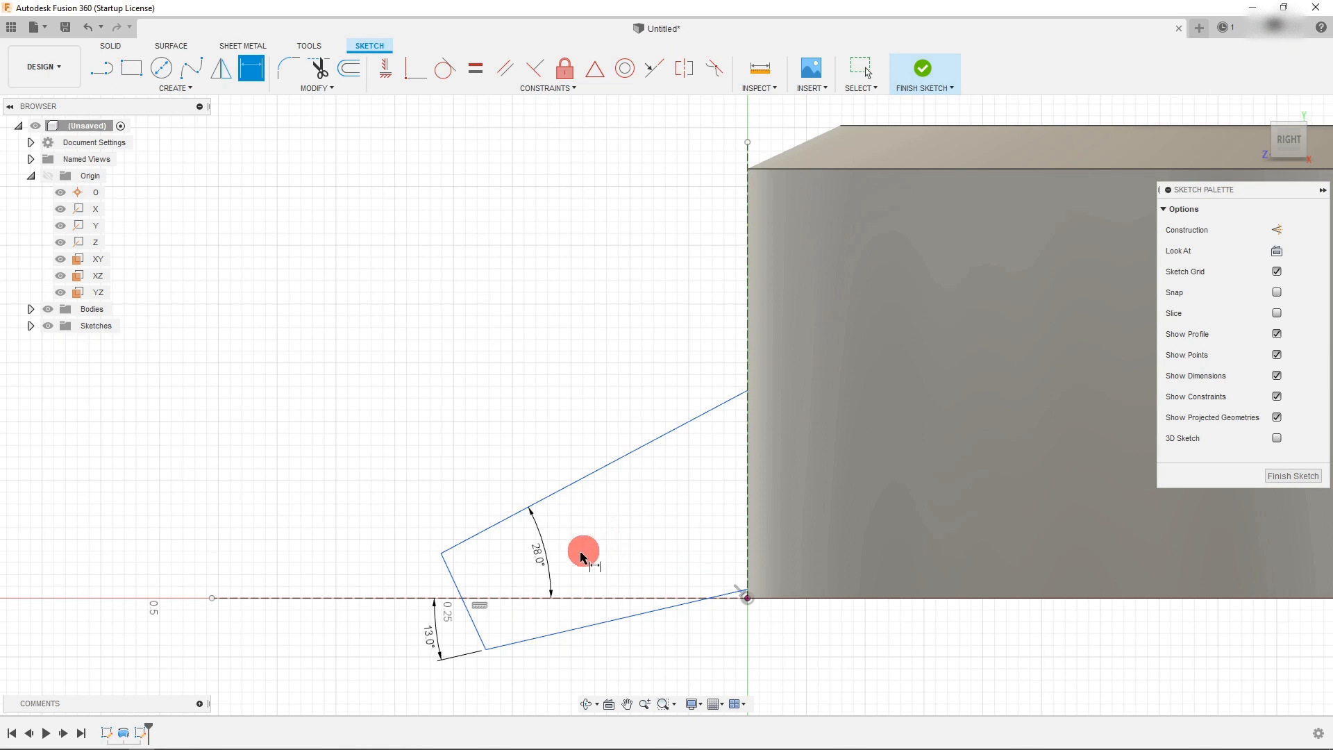
# Dimension the horizontal distance from the outline's upper outer corner to the vertical construction line as 0.331 in.
pyautogui.click(442, 553)
pyautogui.click(750, 430)
pyautogui.click(578, 379)
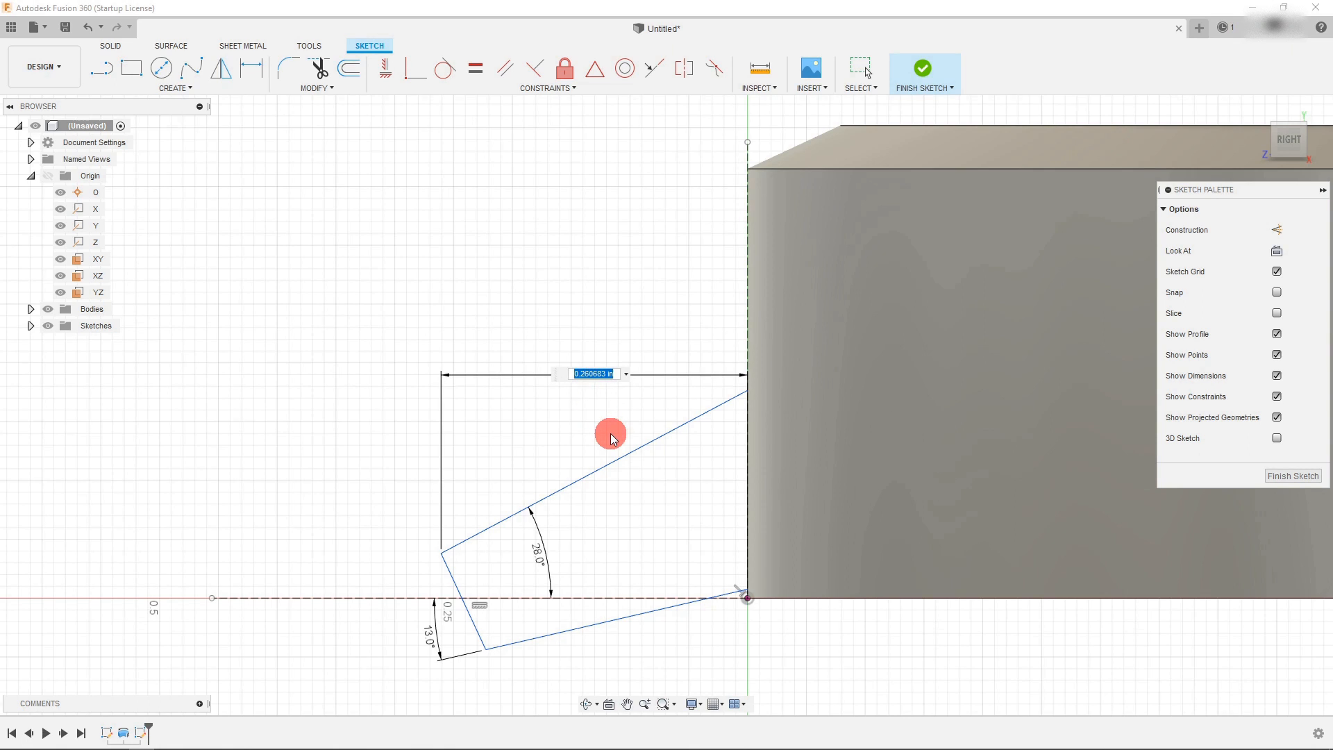
pyautogui.press('Return')
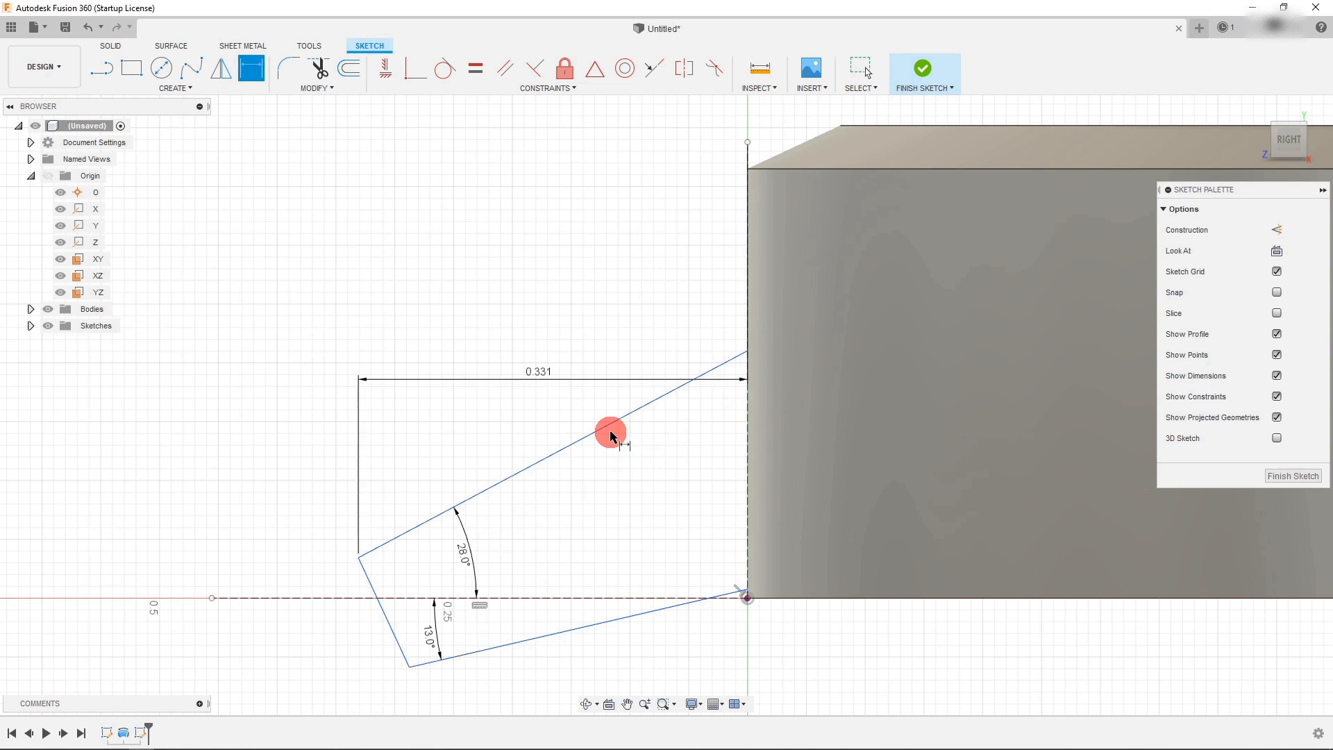
pyautogui.scroll(-4, 604, 431)
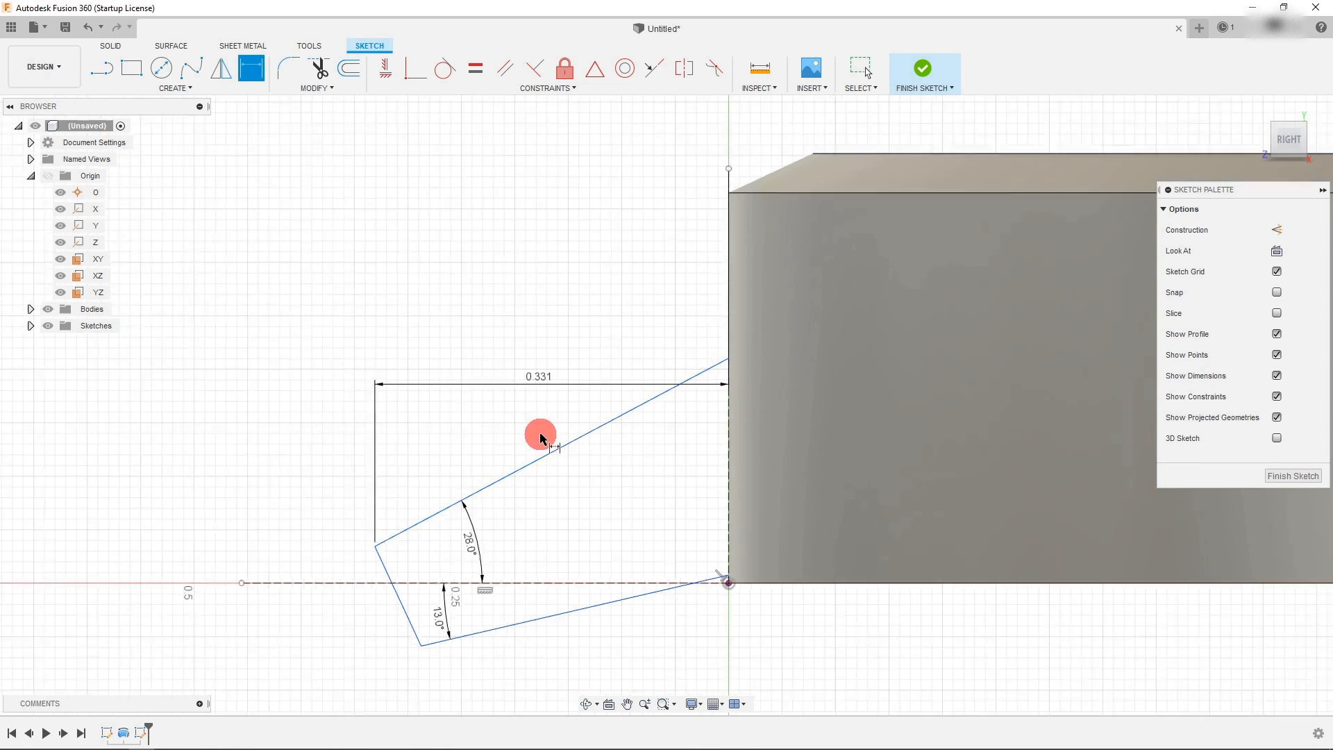
pyautogui.press('Escape')
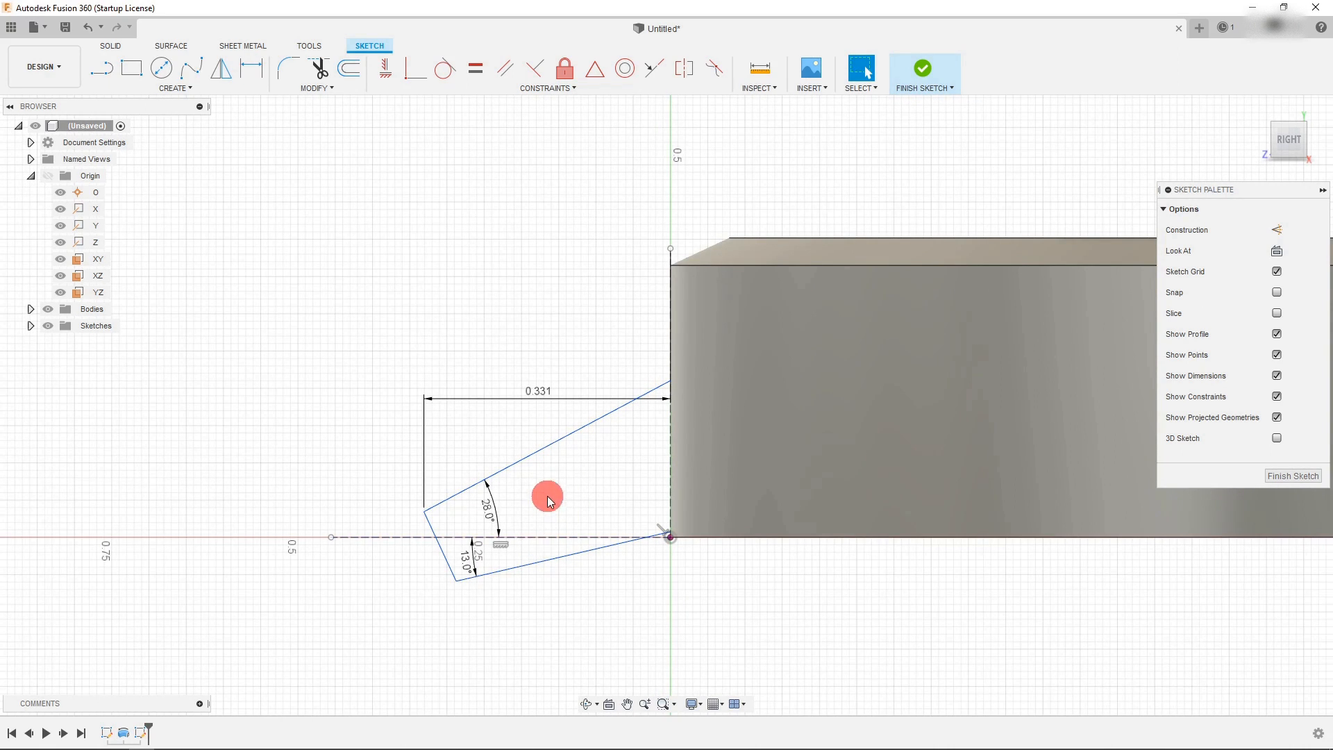
# Attach the inner end of the outline's lower angled line to the sketch origin.
pyautogui.scroll(2, 528, 502)
pyautogui.moveTo(429, 588)
pyautogui.mouseDown()
pyautogui.moveTo(410, 595)
pyautogui.moveTo(435, 565)
pyautogui.moveTo(413, 588)
pyautogui.moveTo(427, 576)
pyautogui.moveTo(426, 611)
pyautogui.mouseUp()
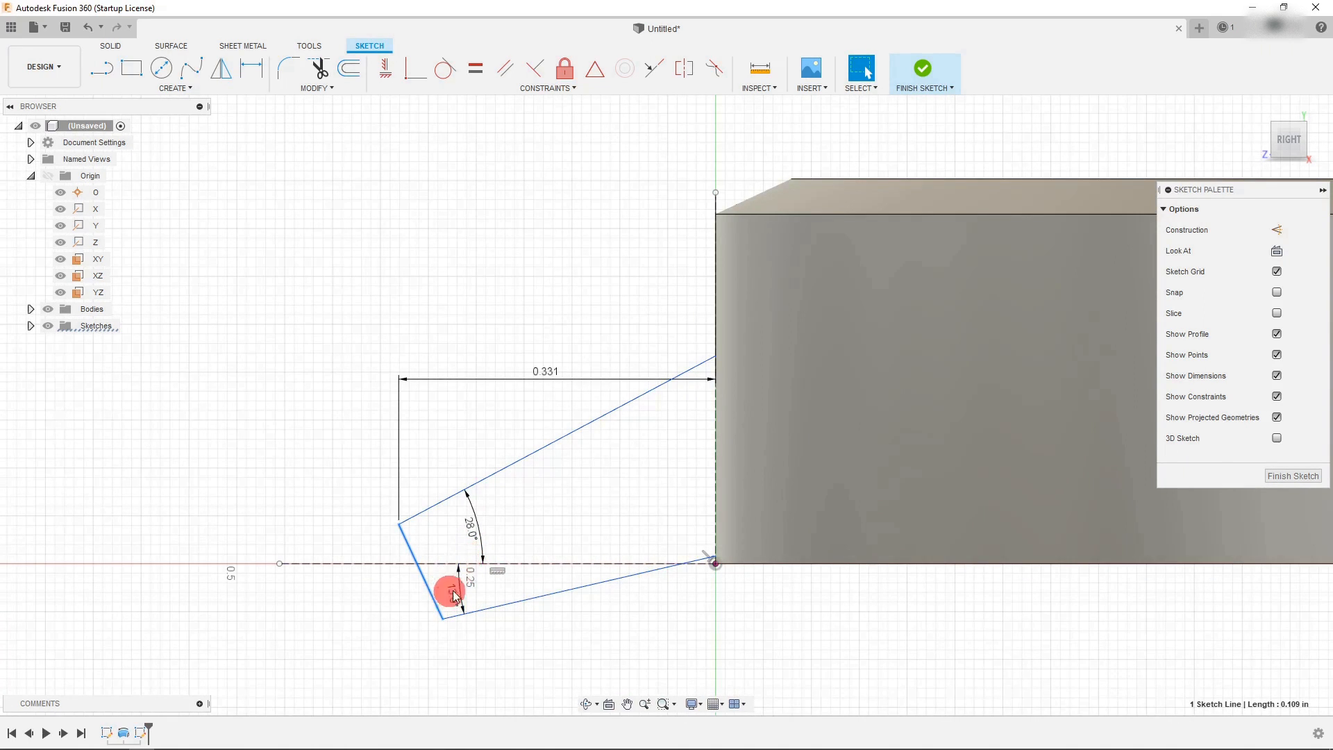
pyautogui.scroll(3, 685, 556)
pyautogui.moveTo(728, 555); pyautogui.dragTo(730, 563)
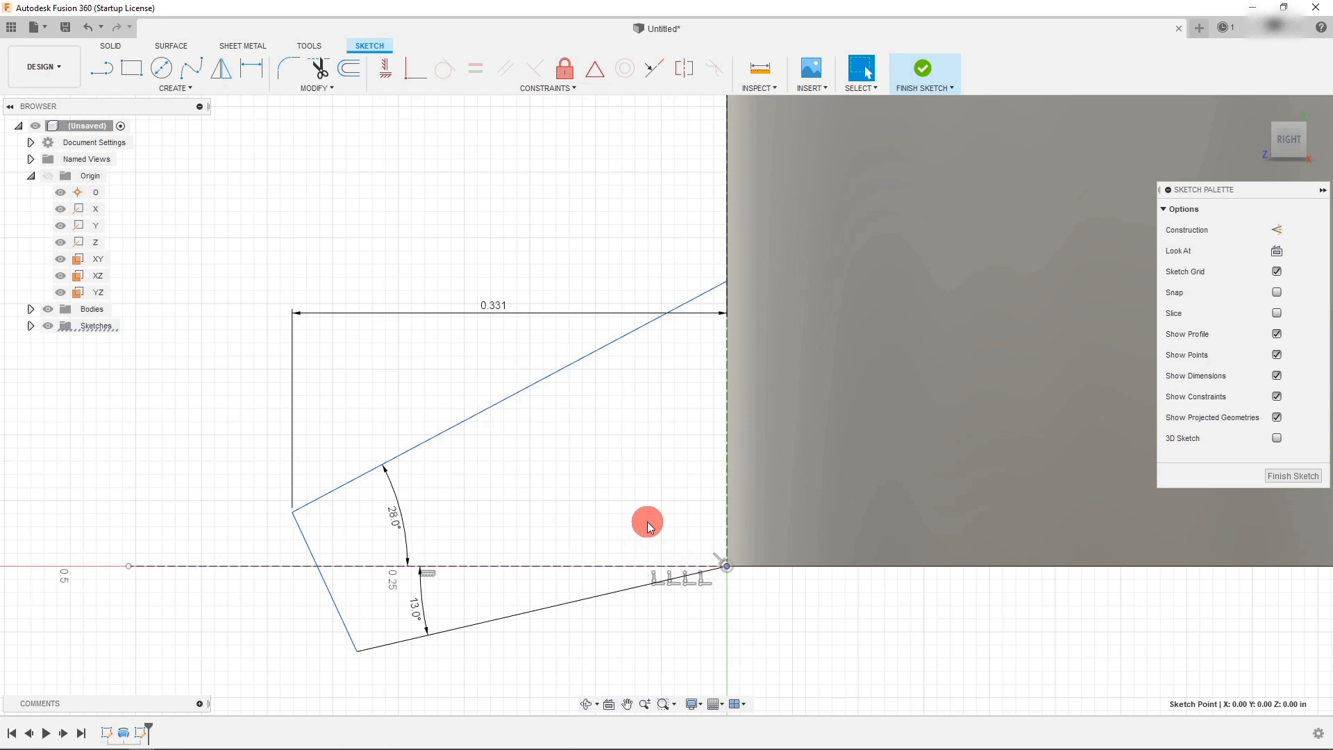
pyautogui.scroll(-1, 647, 520)
pyautogui.click(574, 501)
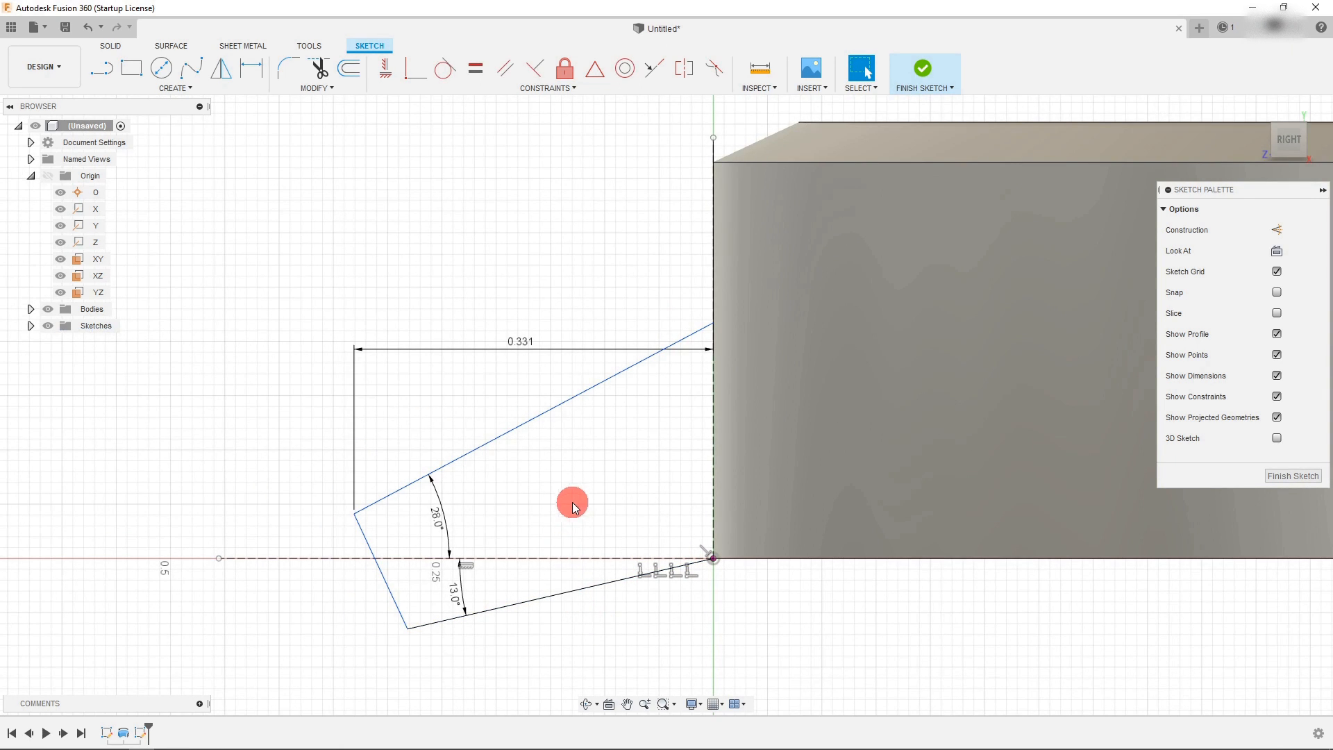
# Shift the outline's short outer line slightly to adjust the outline's height.
pyautogui.moveTo(375, 550)
pyautogui.mouseDown()
pyautogui.moveTo(414, 452)
pyautogui.moveTo(372, 548)
pyautogui.moveTo(337, 565)
pyautogui.moveTo(378, 562)
pyautogui.mouseUp()
pyautogui.scroll(-3, 585, 527)
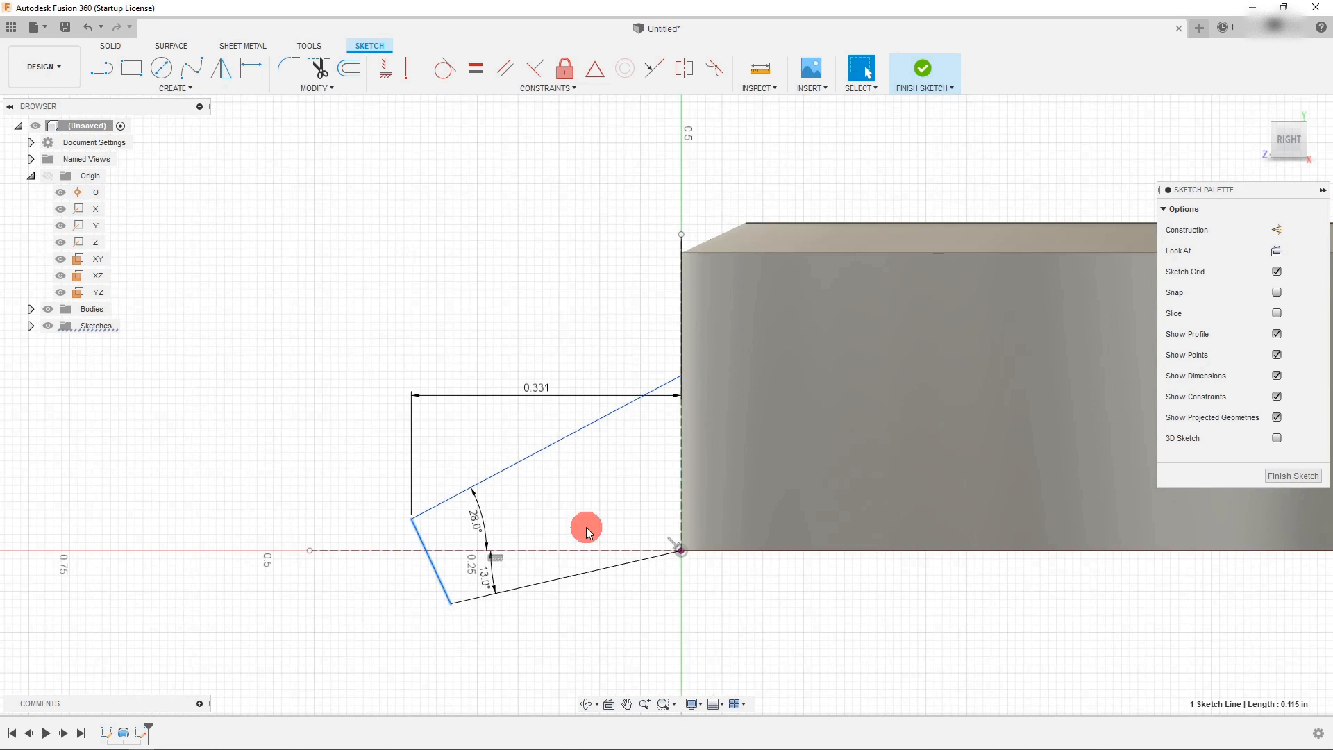
pyautogui.scroll(1, 571, 493)
pyautogui.click(564, 496)
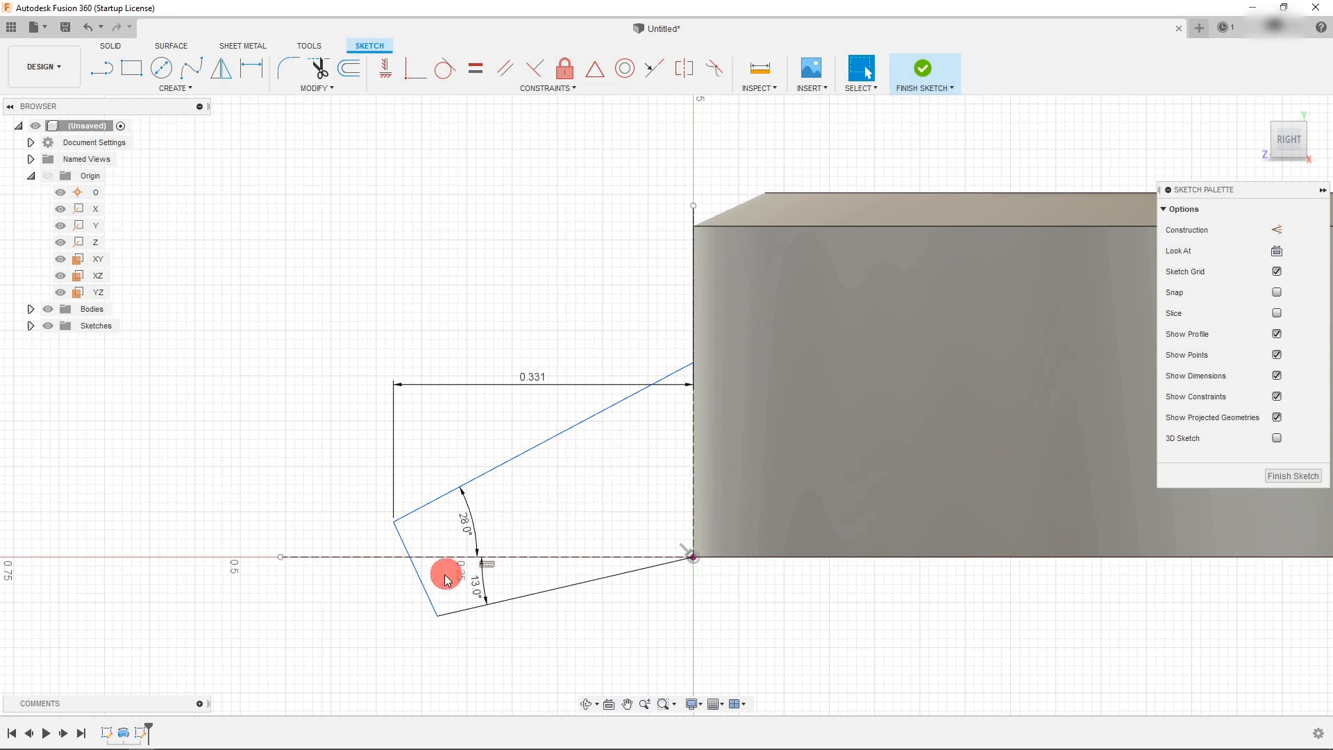
pyautogui.moveTo(427, 584); pyautogui.dragTo(427, 581)
pyautogui.click(593, 472)
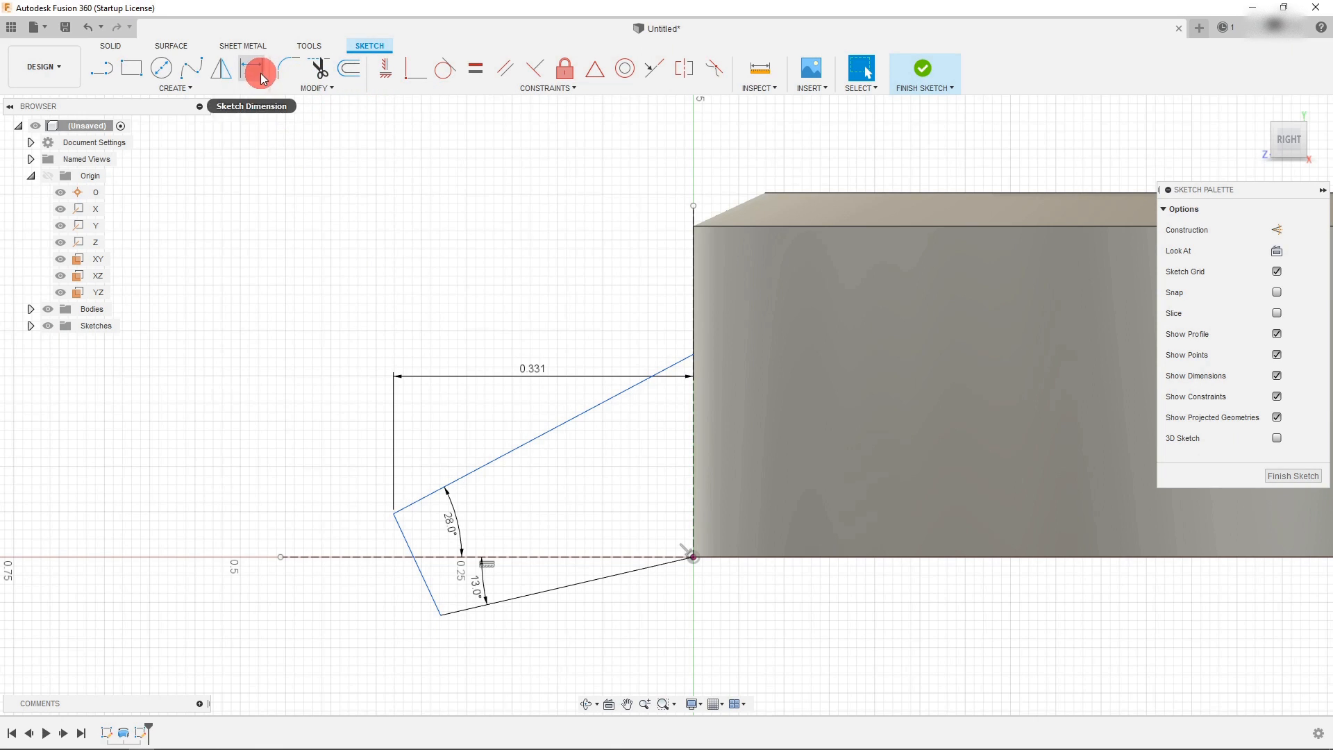
# Dimension the vertical distance between the outline's lower outer corner and its upper inner endpoint as 0.28 in.
pyautogui.click(442, 616)
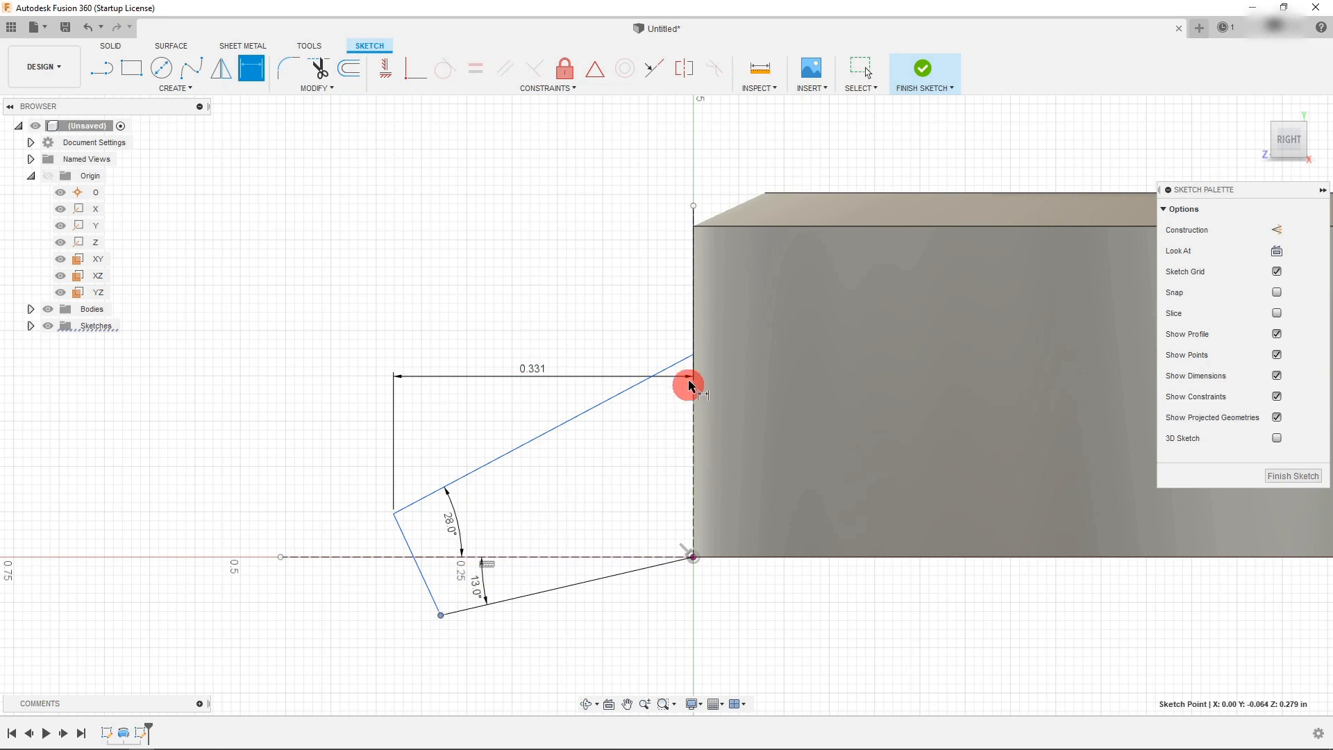
pyautogui.click(693, 355)
pyautogui.click(314, 514)
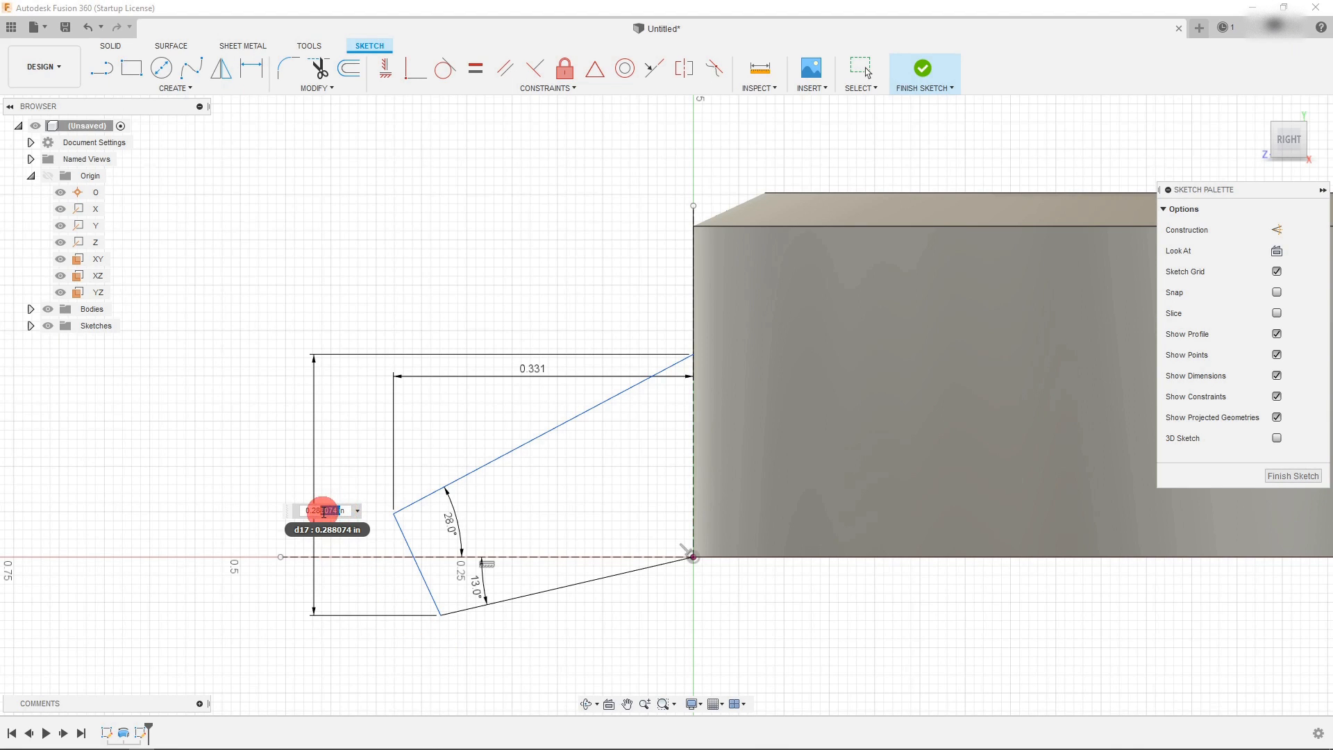
pyautogui.moveTo(323, 512); pyautogui.dragTo(321, 512)
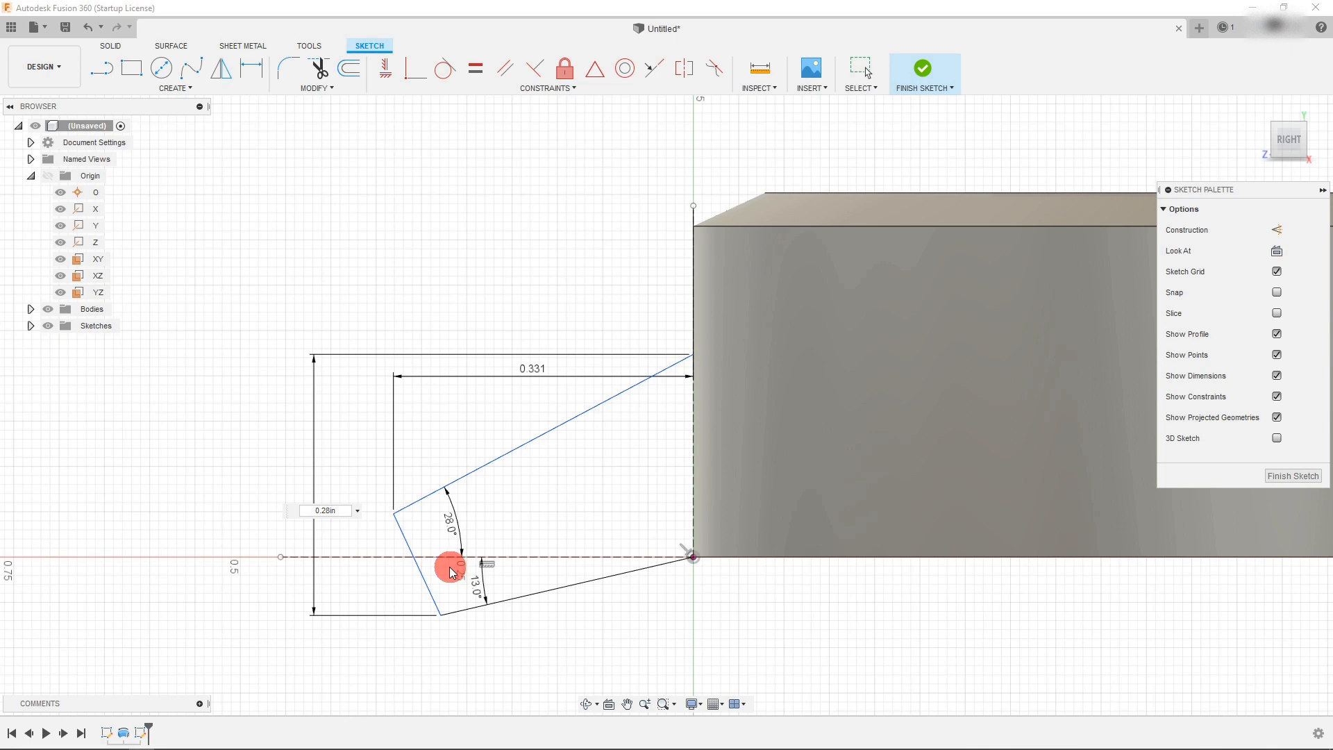
pyautogui.press('Return')
pyautogui.scroll(-1, 379, 497)
pyautogui.scroll(-2, 617, 536)
pyautogui.scroll(-1, 680, 534)
pyautogui.scroll(1, 776, 516)
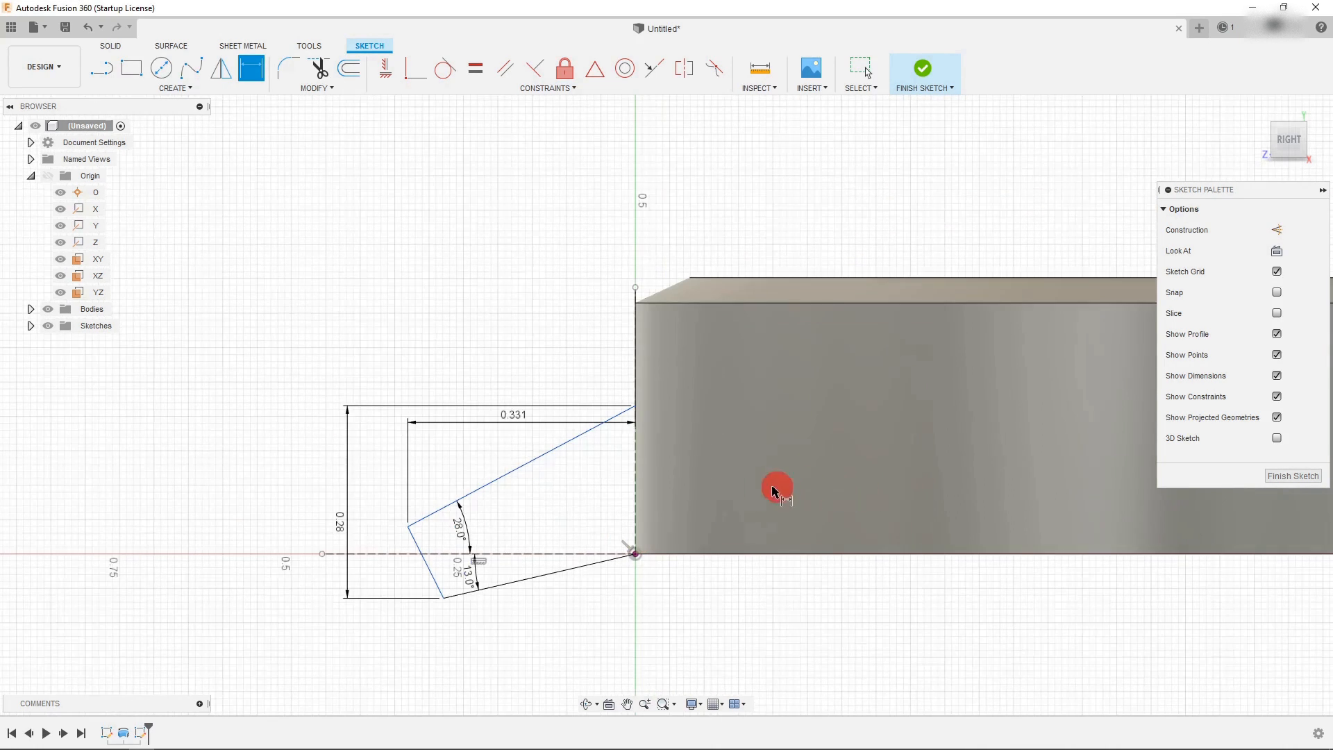
pyautogui.press('Escape')
pyautogui.scroll(1, 598, 461)
pyautogui.scroll(1, 598, 464)
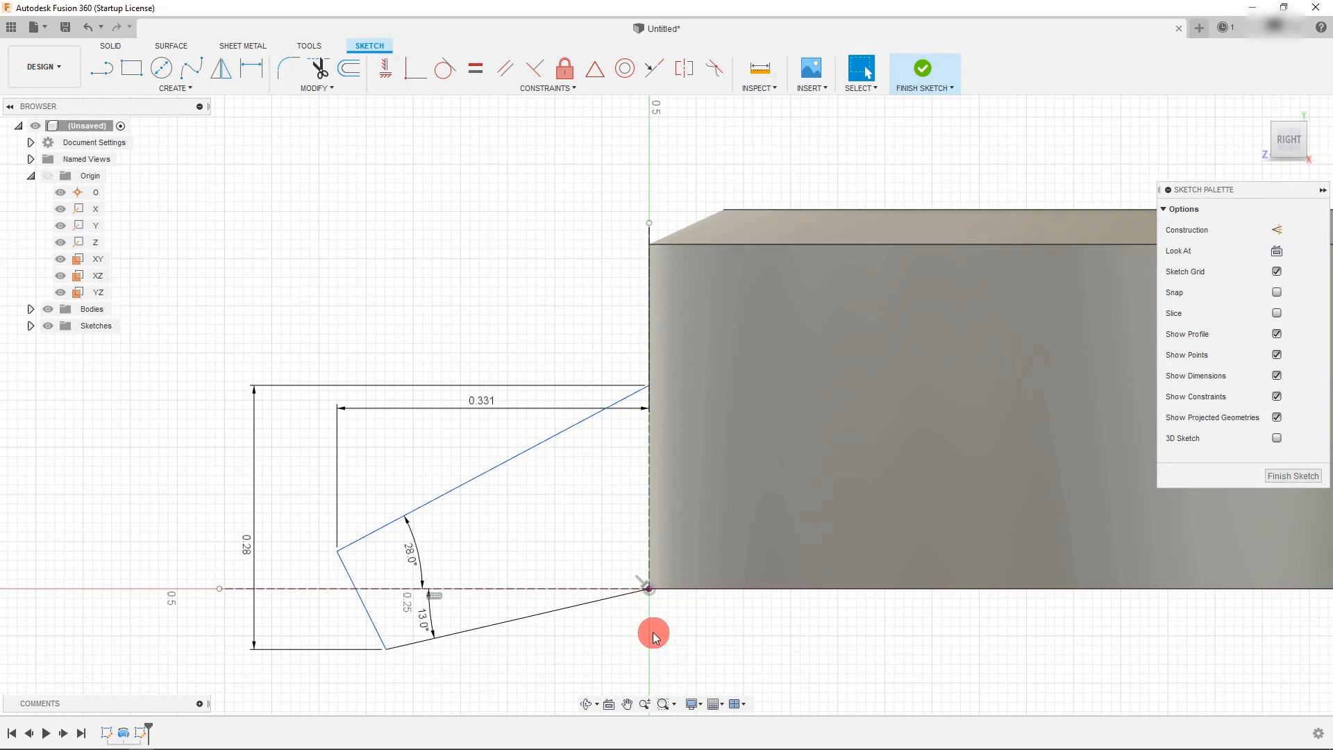
# Close the outline with a line from the origin to the upper line's inner end, and finish the sketch.
pyautogui.click(101, 68)
pyautogui.click(649, 589)
pyautogui.click(648, 386)
pyautogui.press('Escape')
pyautogui.click(424, 461)
pyautogui.click(523, 592)
pyautogui.click(542, 542)
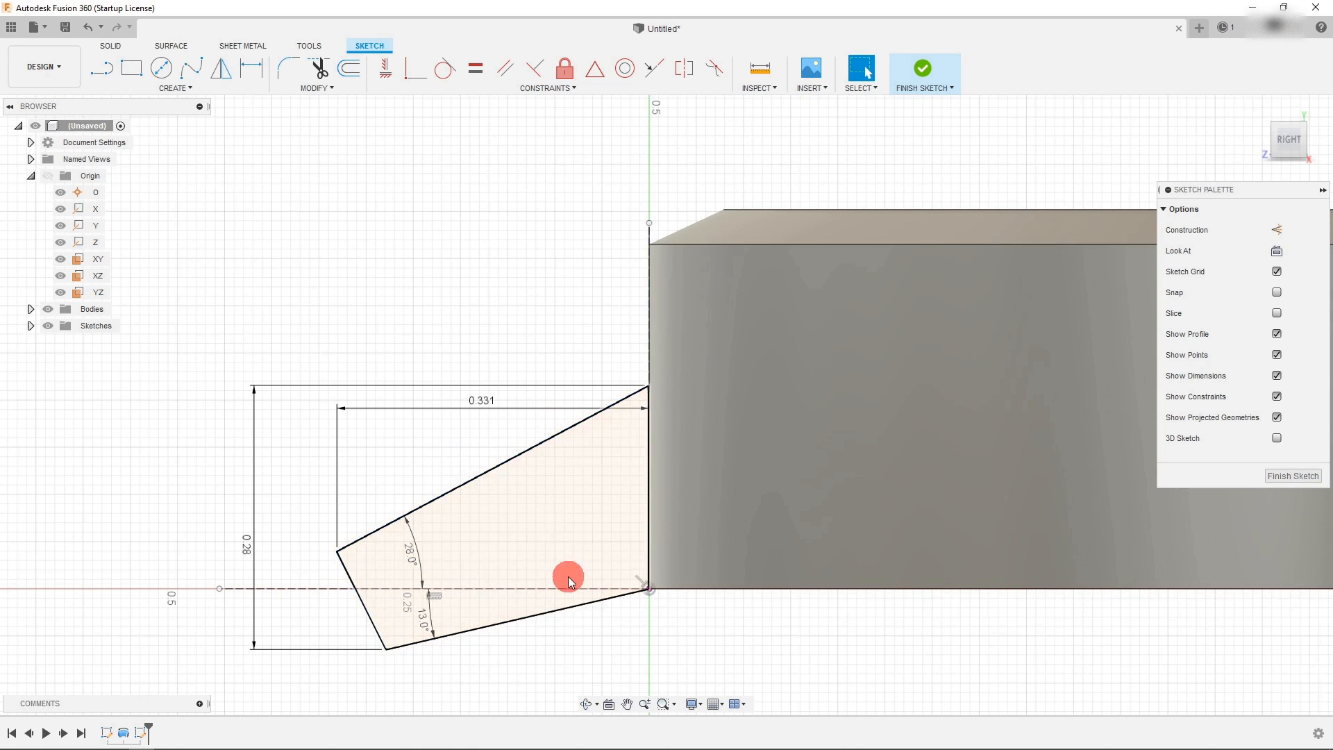
pyautogui.click(923, 70)
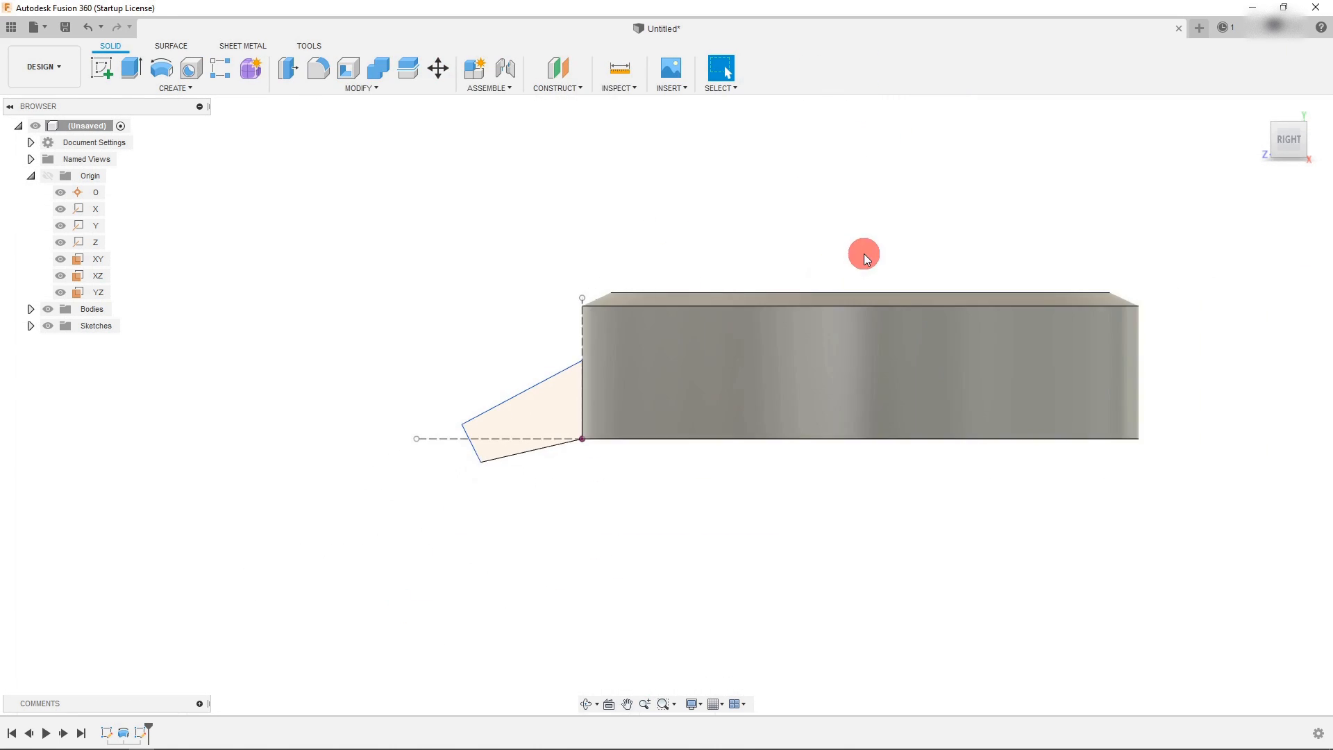
pyautogui.click(167, 70)
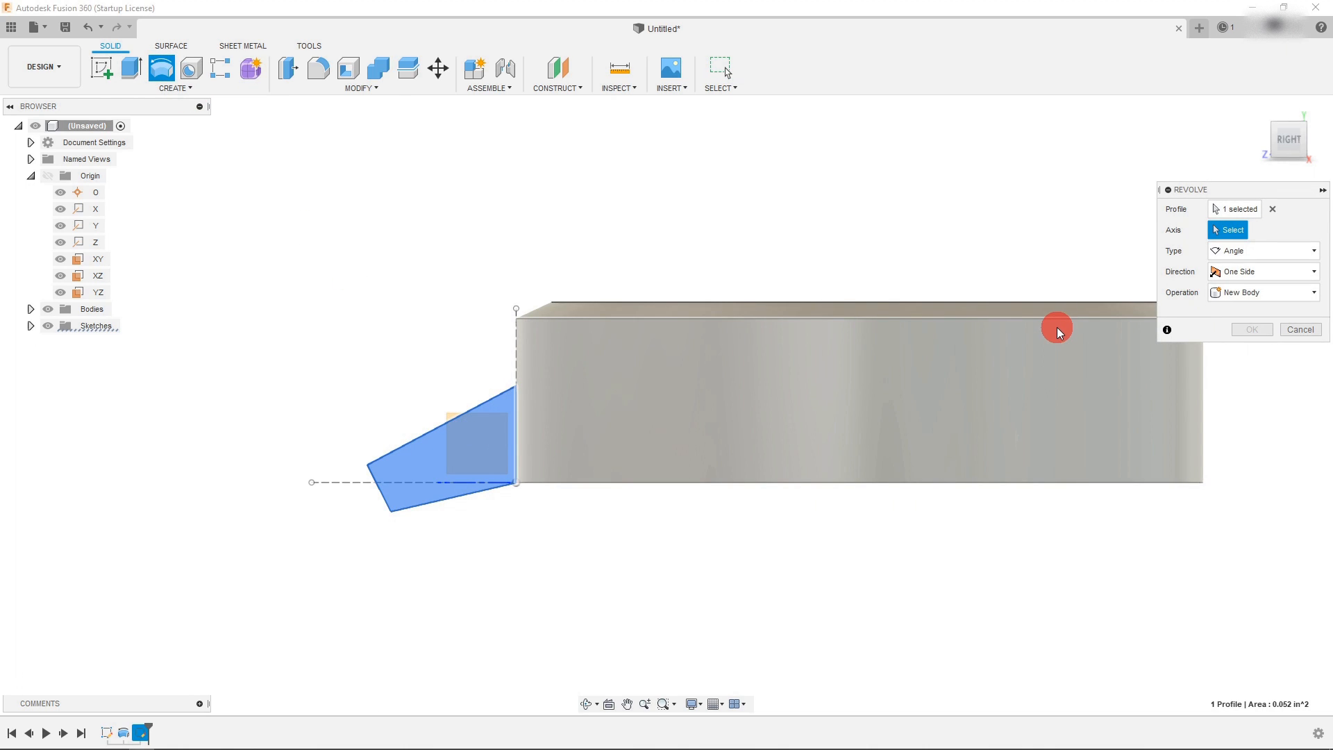
pyautogui.click(1301, 329)
pyautogui.click(445, 448)
pyautogui.scroll(3, 427, 449)
pyautogui.scroll(-3, 512, 482)
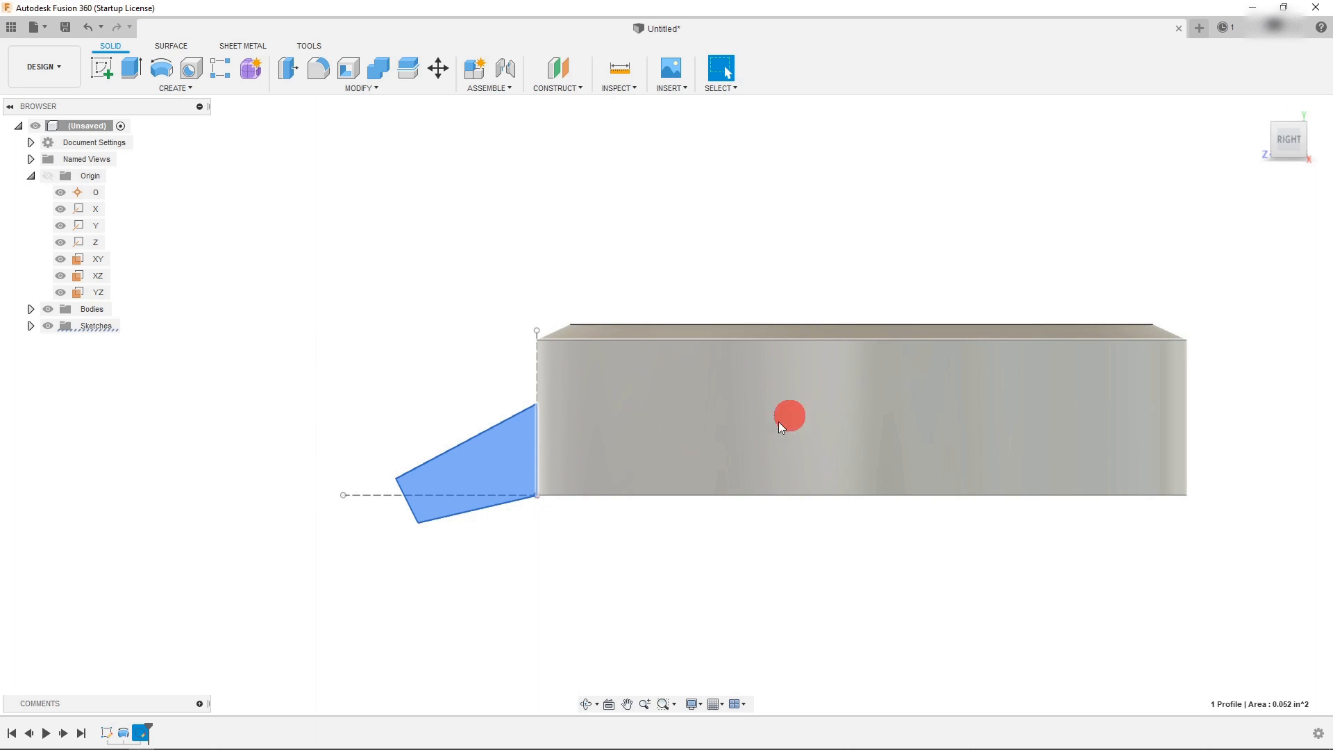
pyautogui.scroll(2, 477, 480)
pyautogui.rightClick(469, 514)
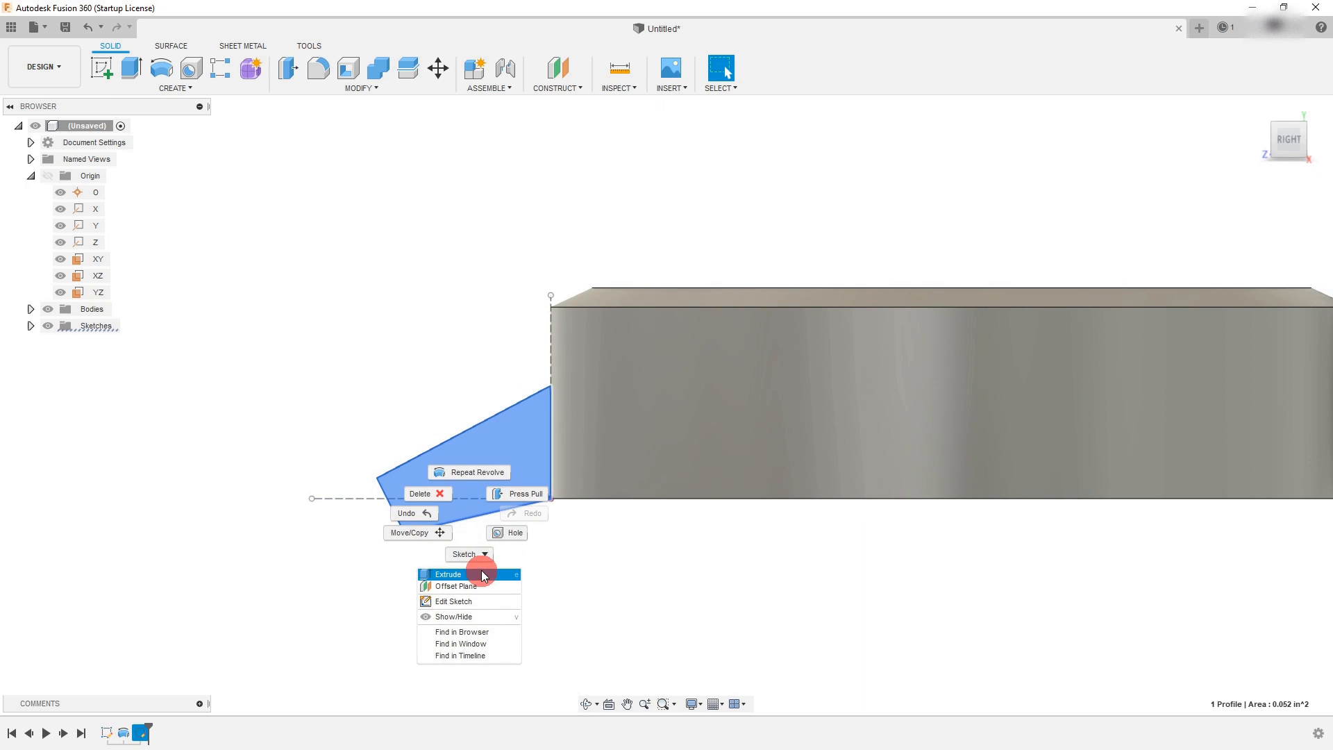
pyautogui.click(466, 601)
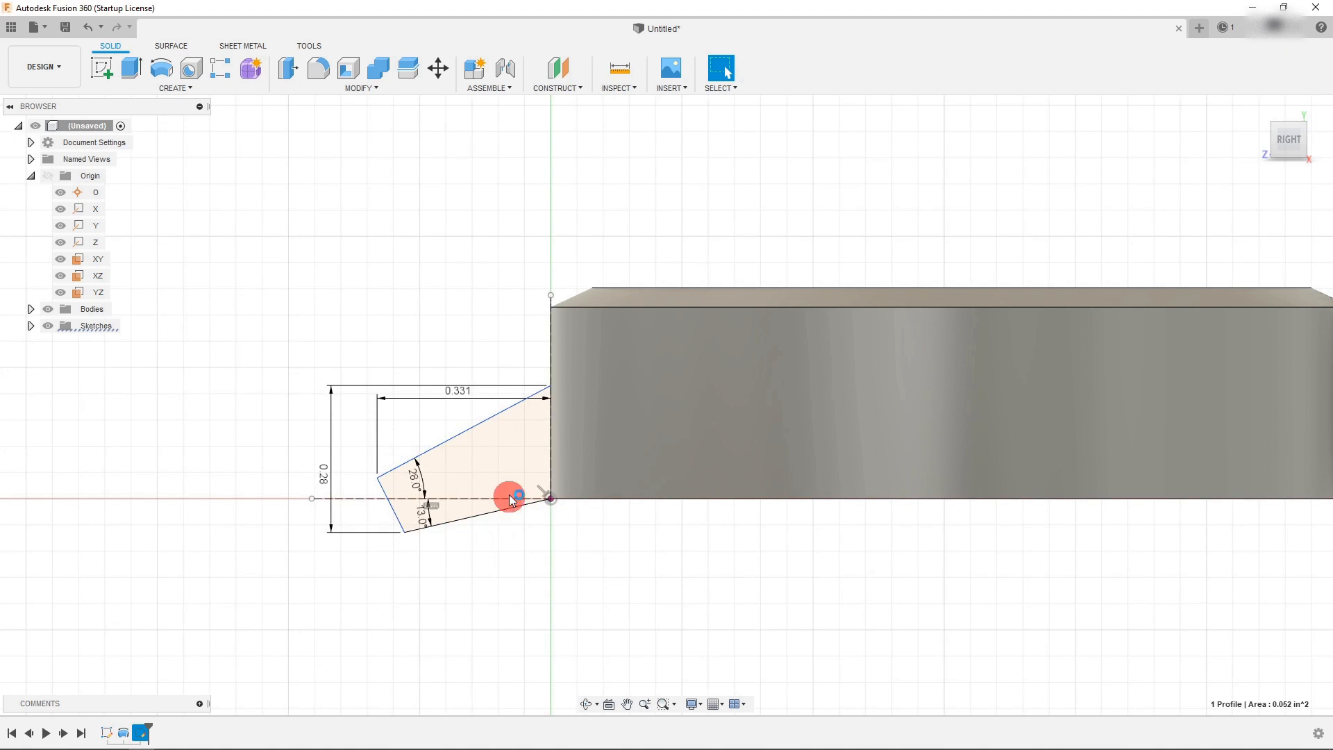
pyautogui.click(98, 66)
pyautogui.scroll(-2, 385, 478)
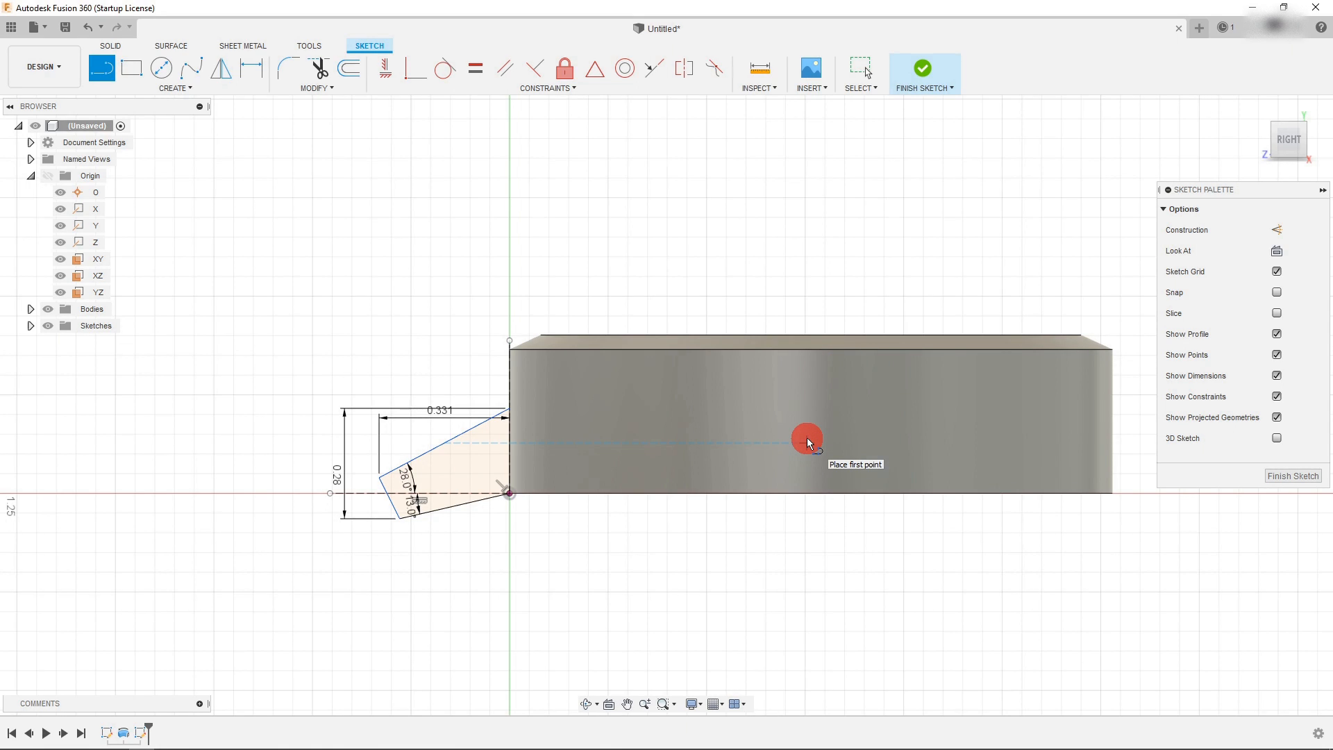
# Construct an axis through the ring's outer cylindrical face.
pyautogui.click(306, 46)
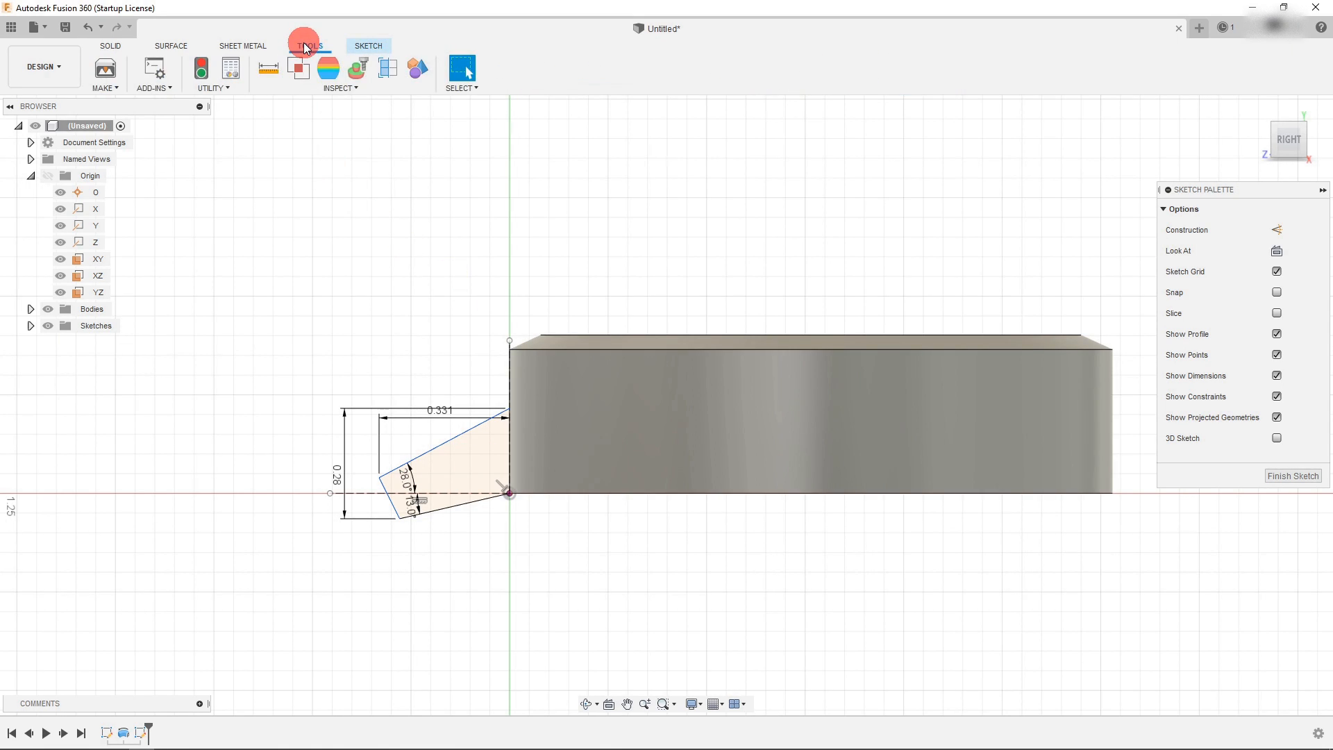
pyautogui.click(111, 48)
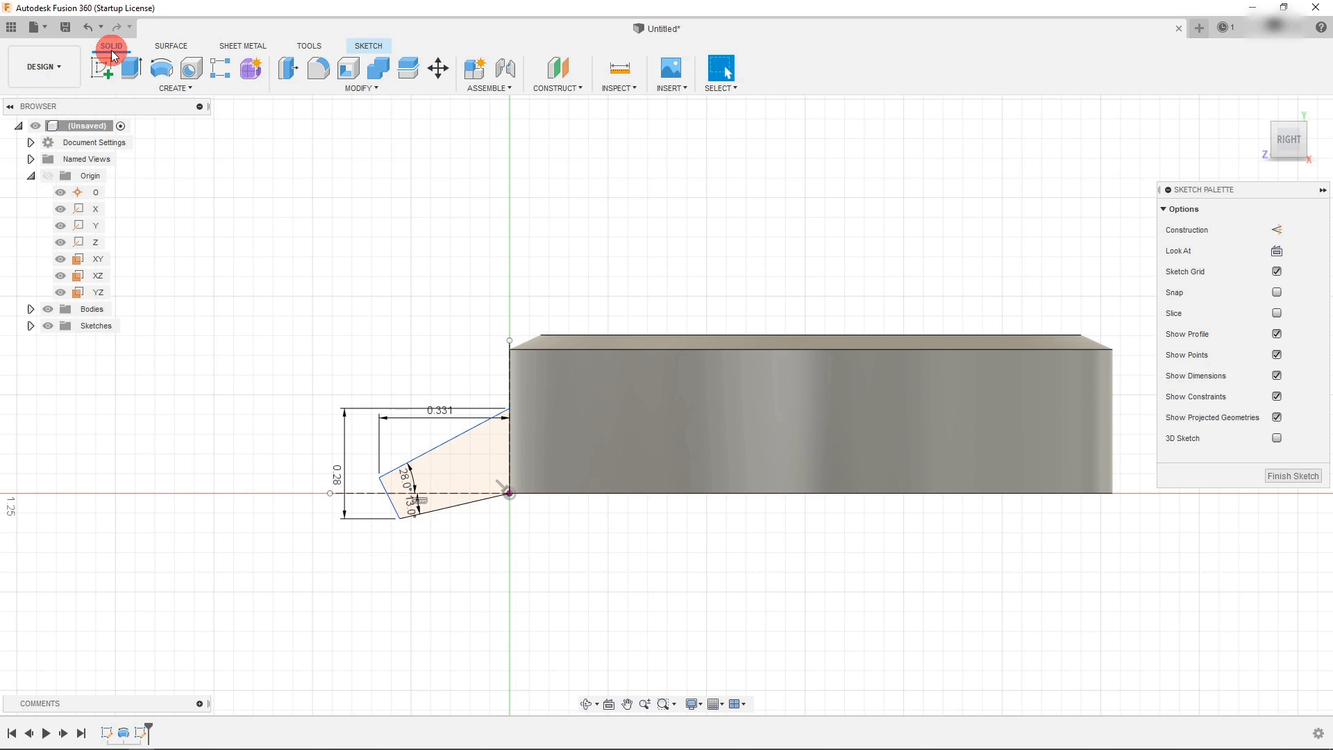
pyautogui.click(554, 91)
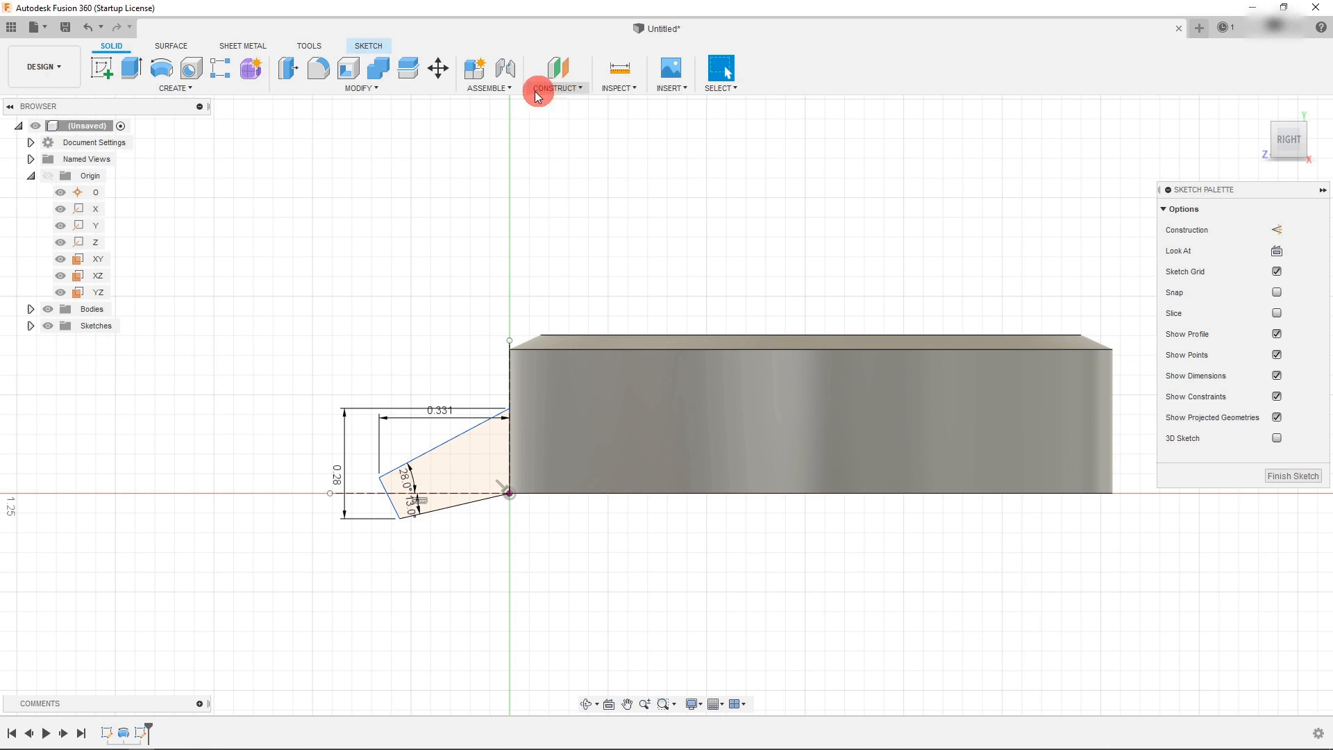
pyautogui.click(555, 93)
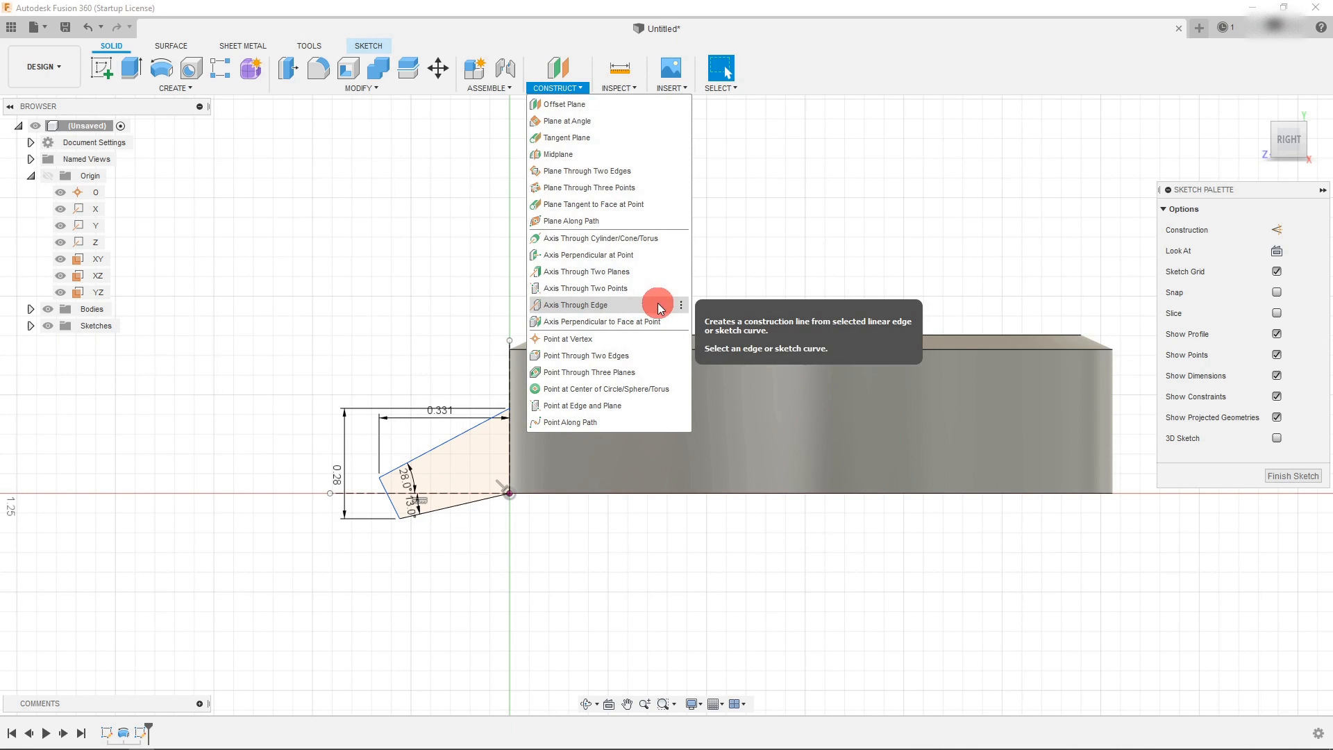
pyautogui.click(658, 239)
pyautogui.click(695, 388)
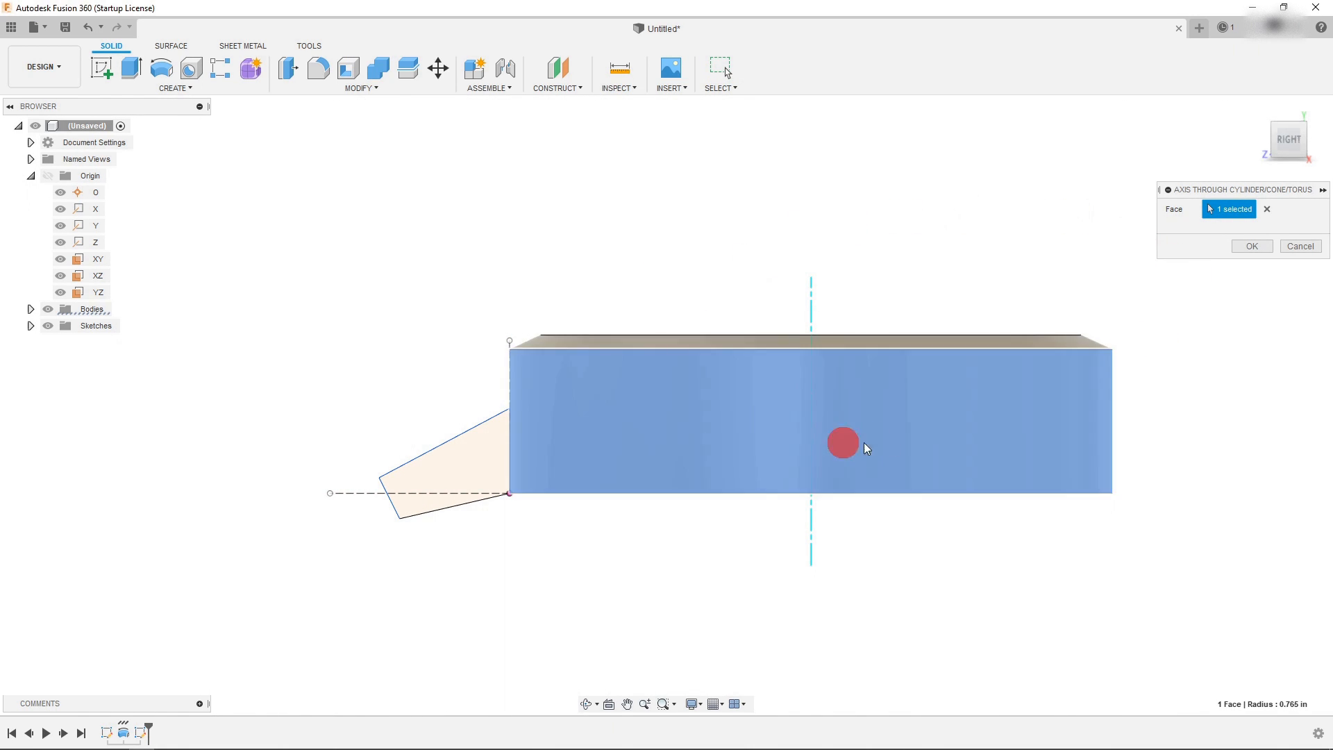
pyautogui.click(1254, 245)
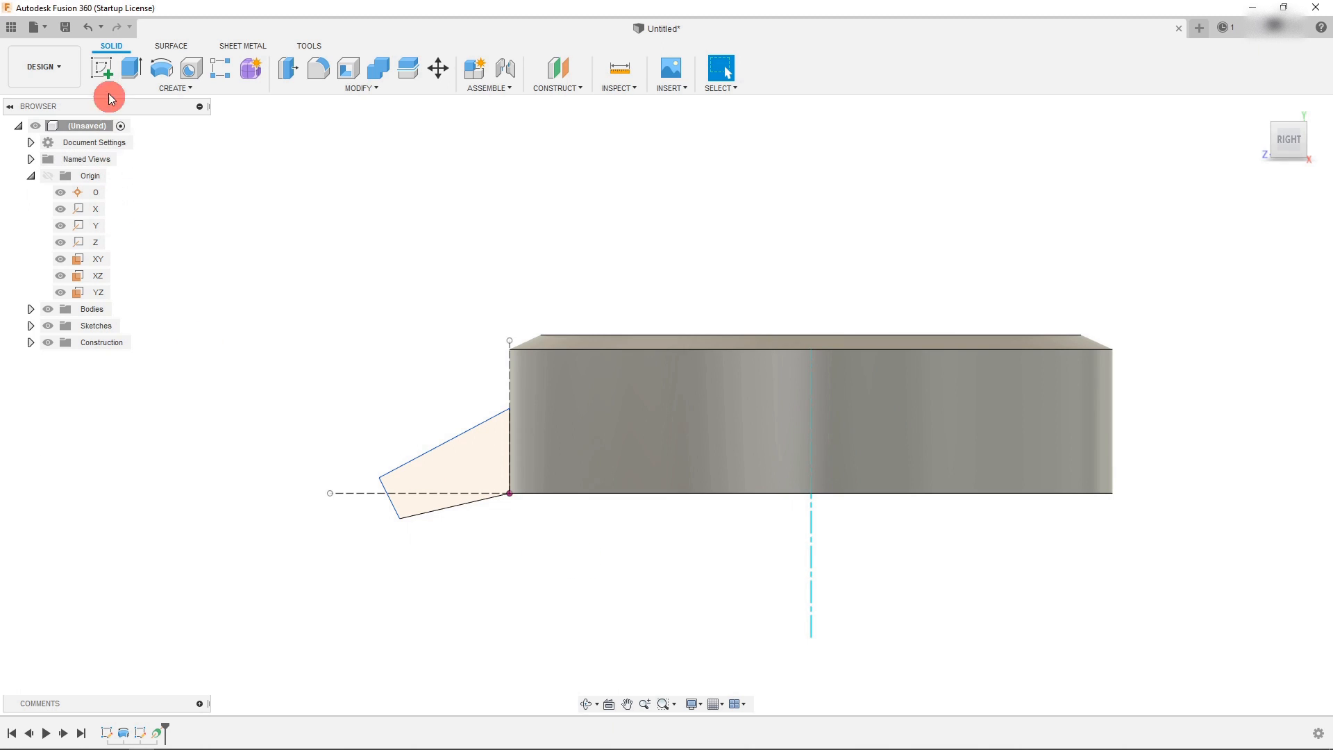
# Revolve the closed angled profile 360 degrees around the construction axis, joining it to the ring.
pyautogui.click(160, 67)
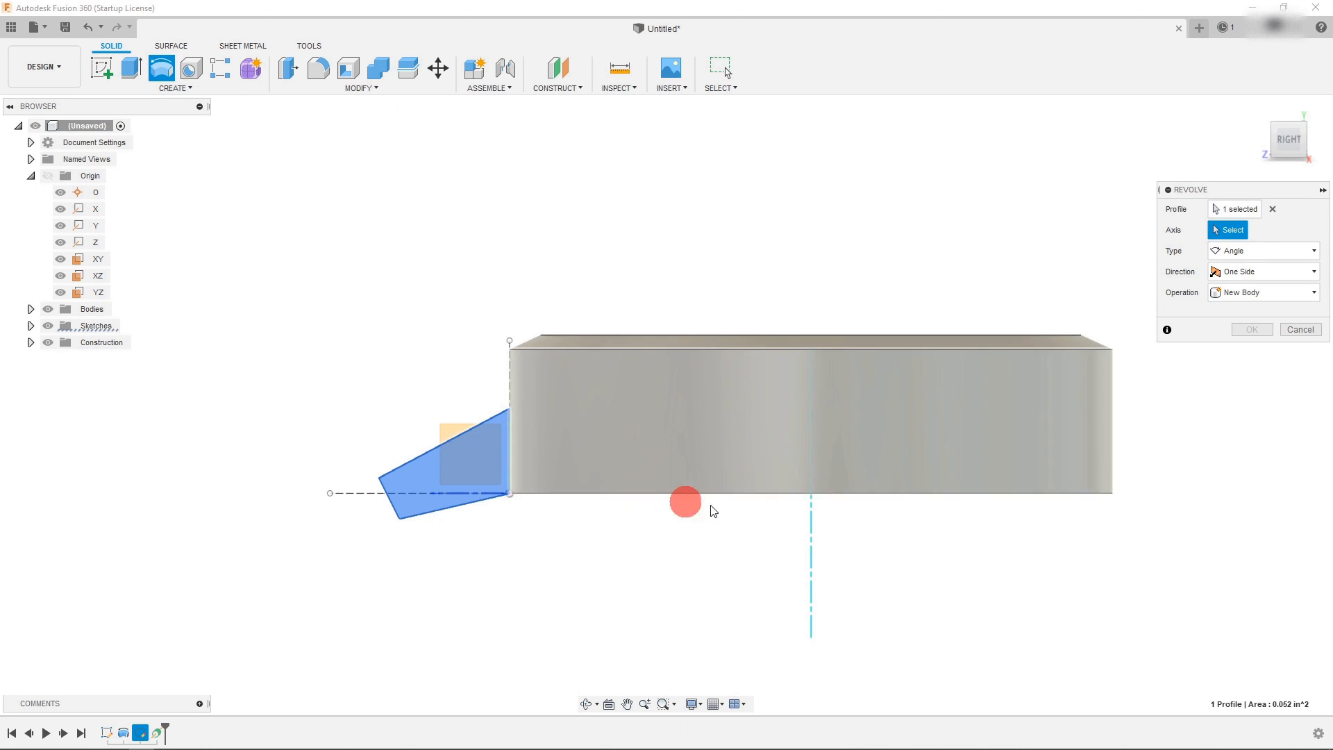
pyautogui.click(812, 532)
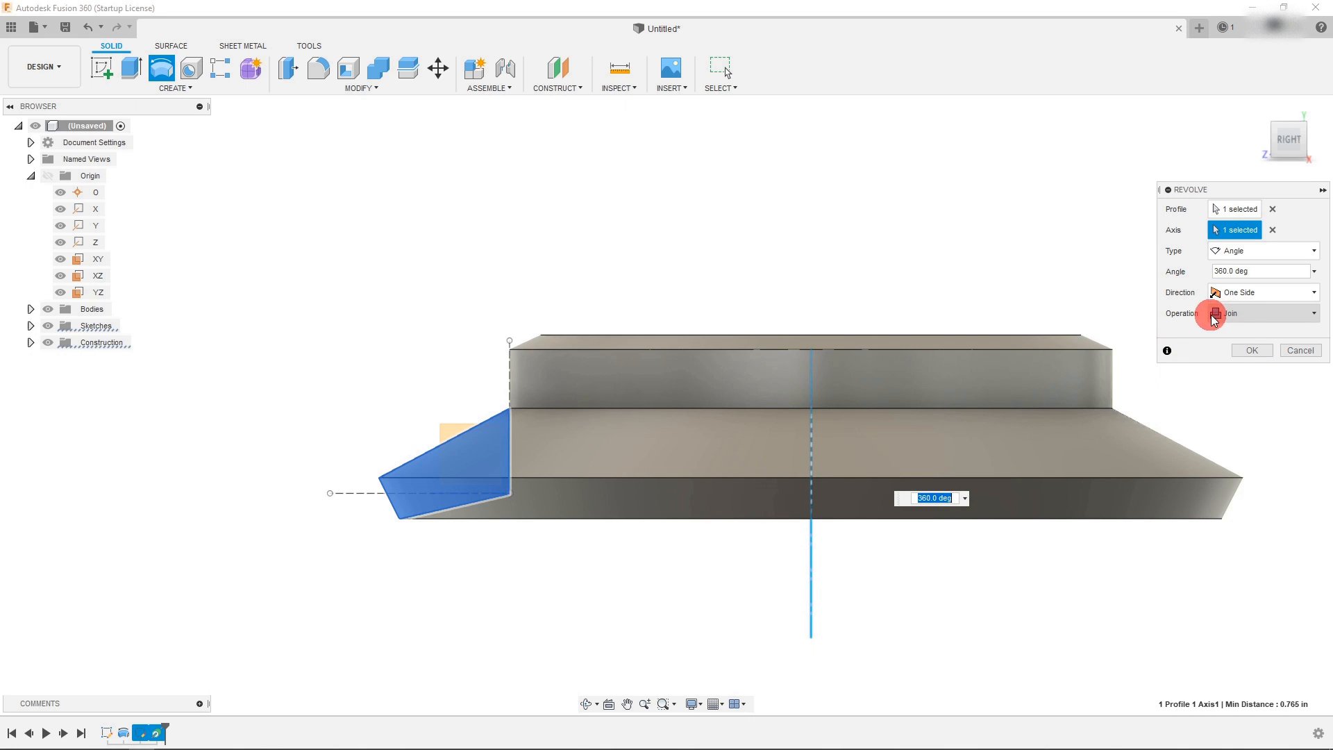
pyautogui.click(1232, 313)
pyautogui.click(1245, 338)
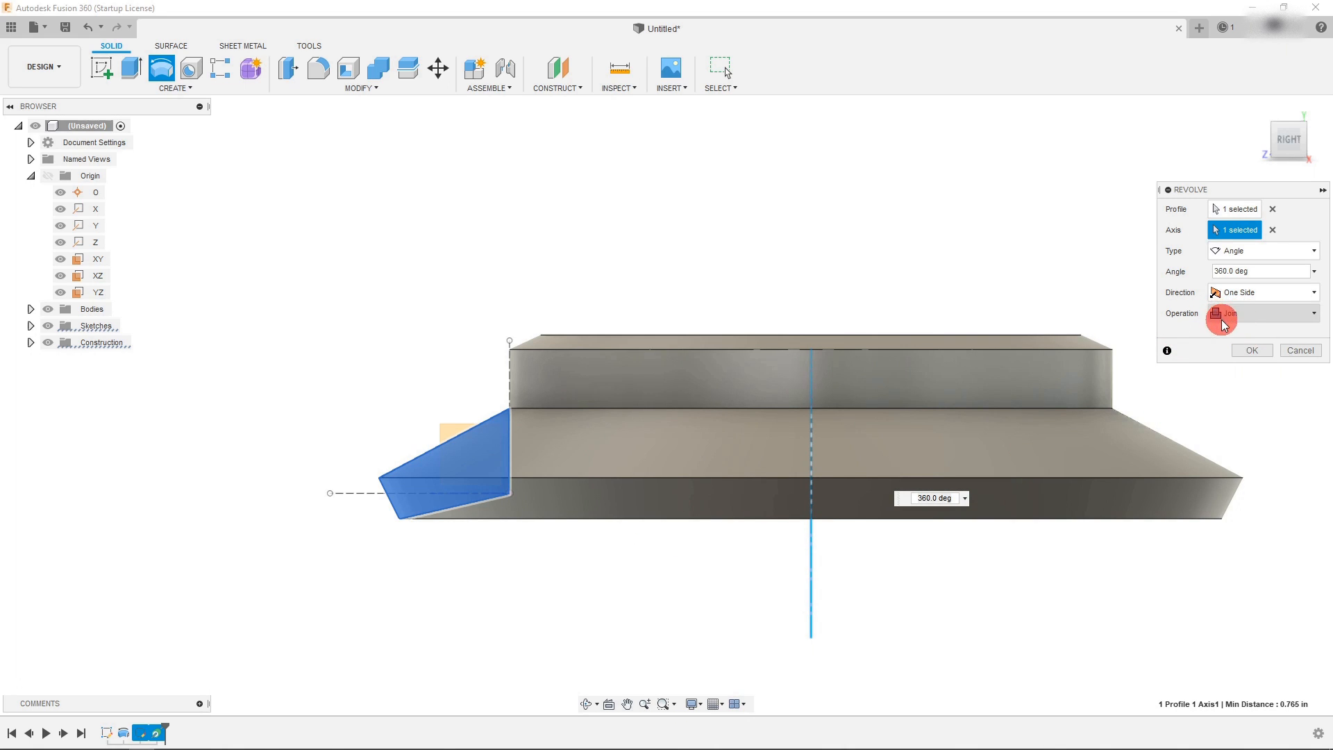
pyautogui.click(1259, 350)
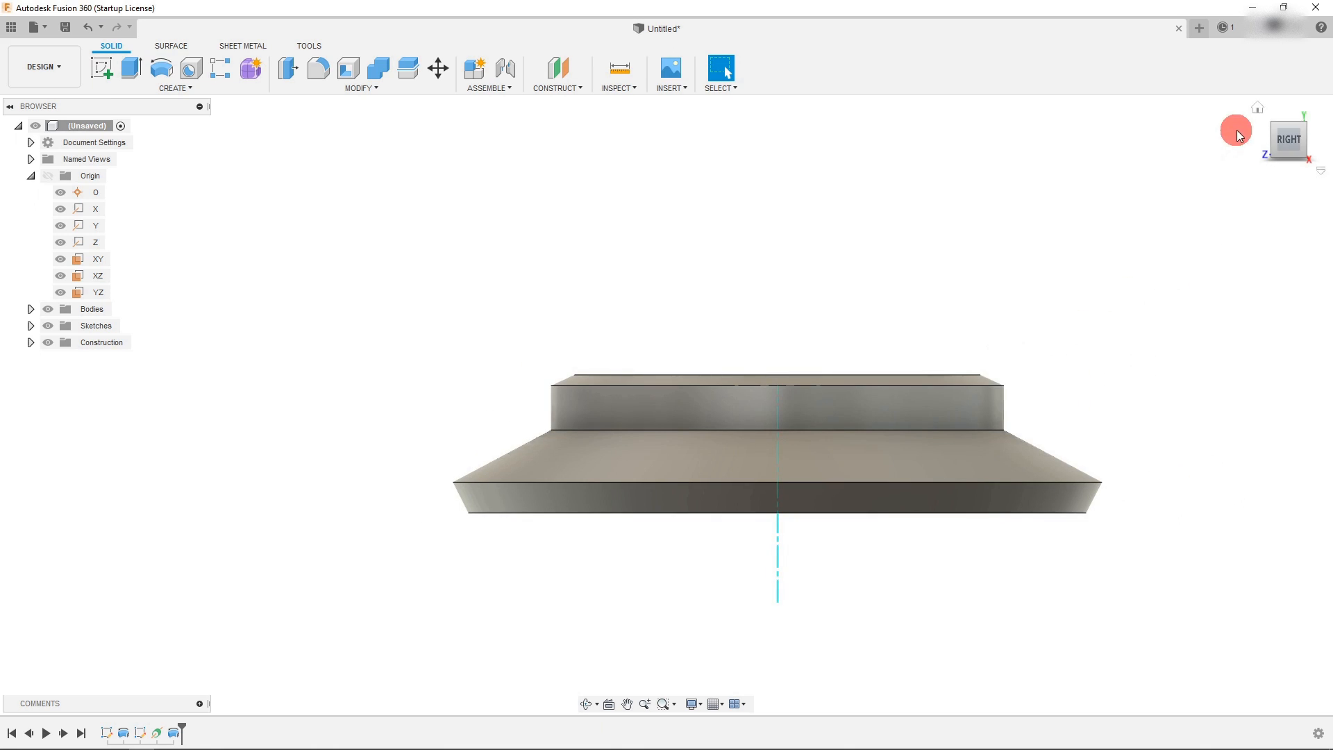
# Start a new sketch on the XZ origin plane with the ring shown from the top.
pyautogui.click(1293, 124)
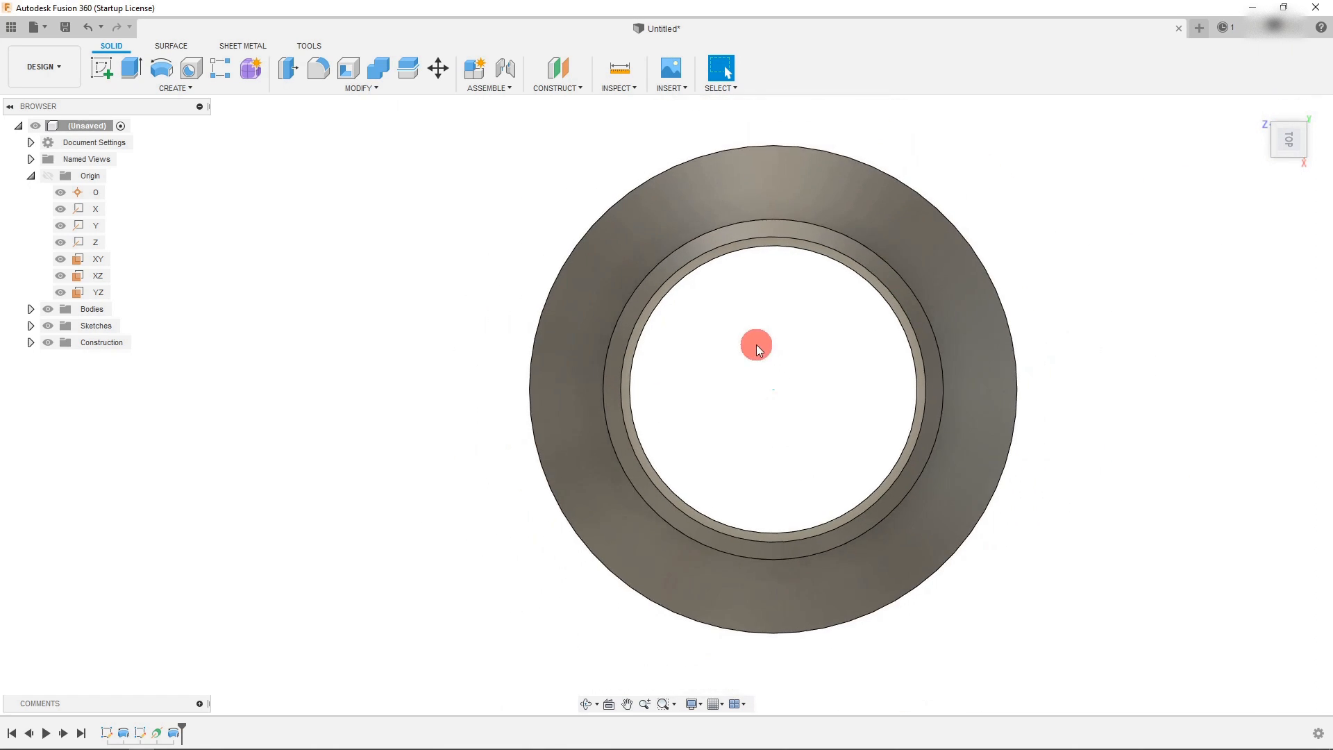
pyautogui.click(1294, 167)
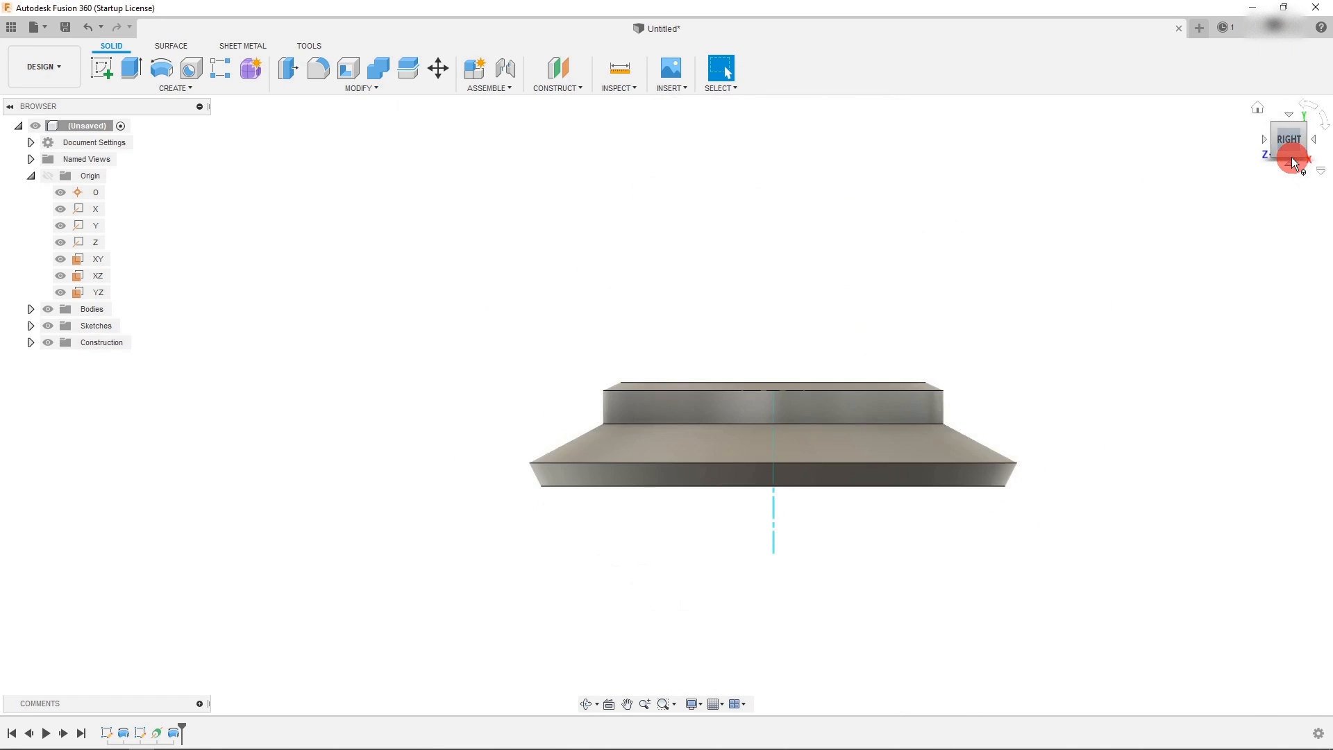
pyautogui.click(1293, 167)
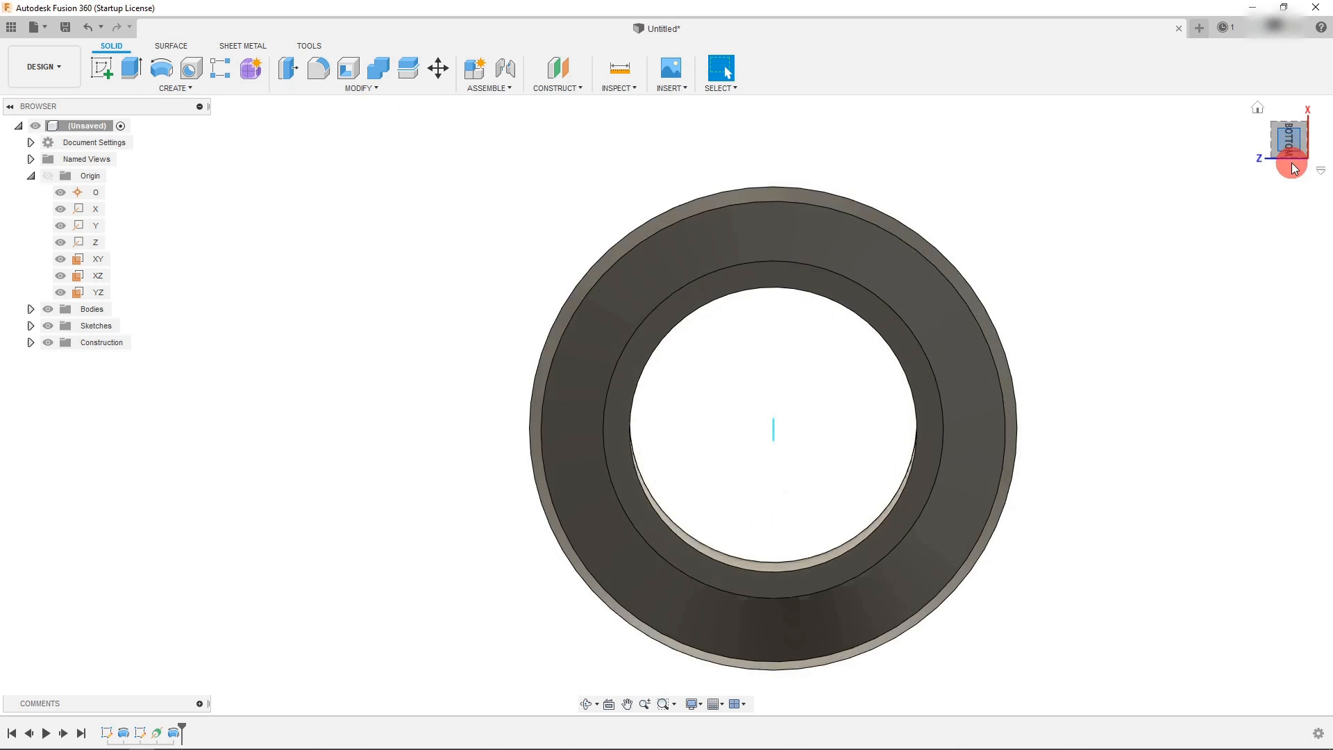
pyautogui.click(1293, 119)
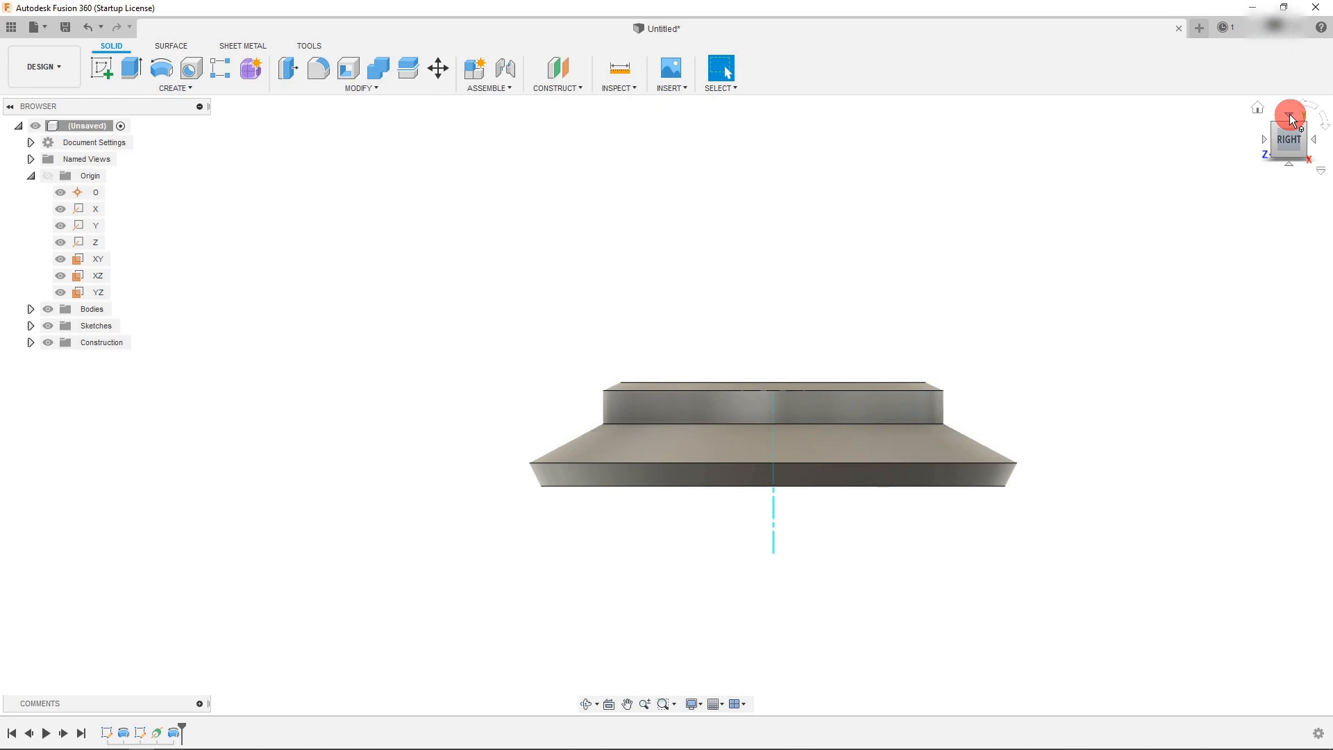
pyautogui.click(1290, 116)
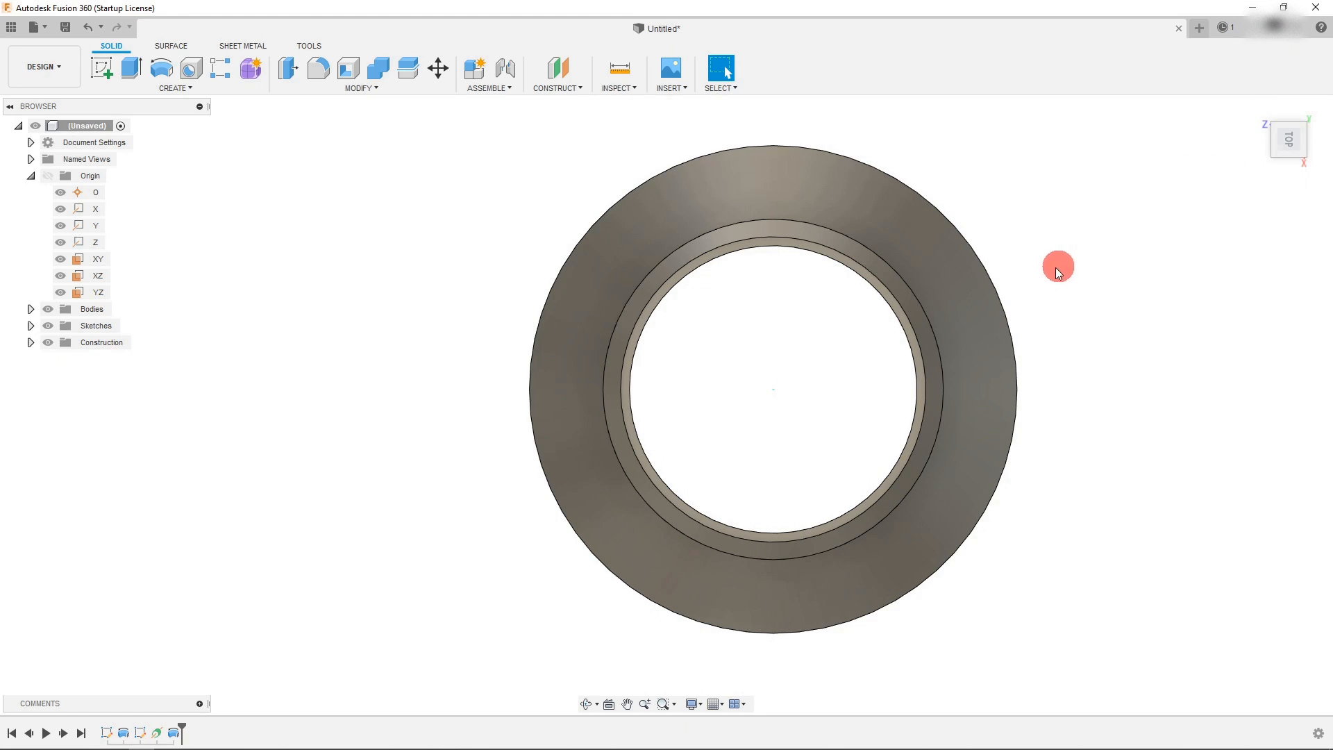
pyautogui.click(1299, 107)
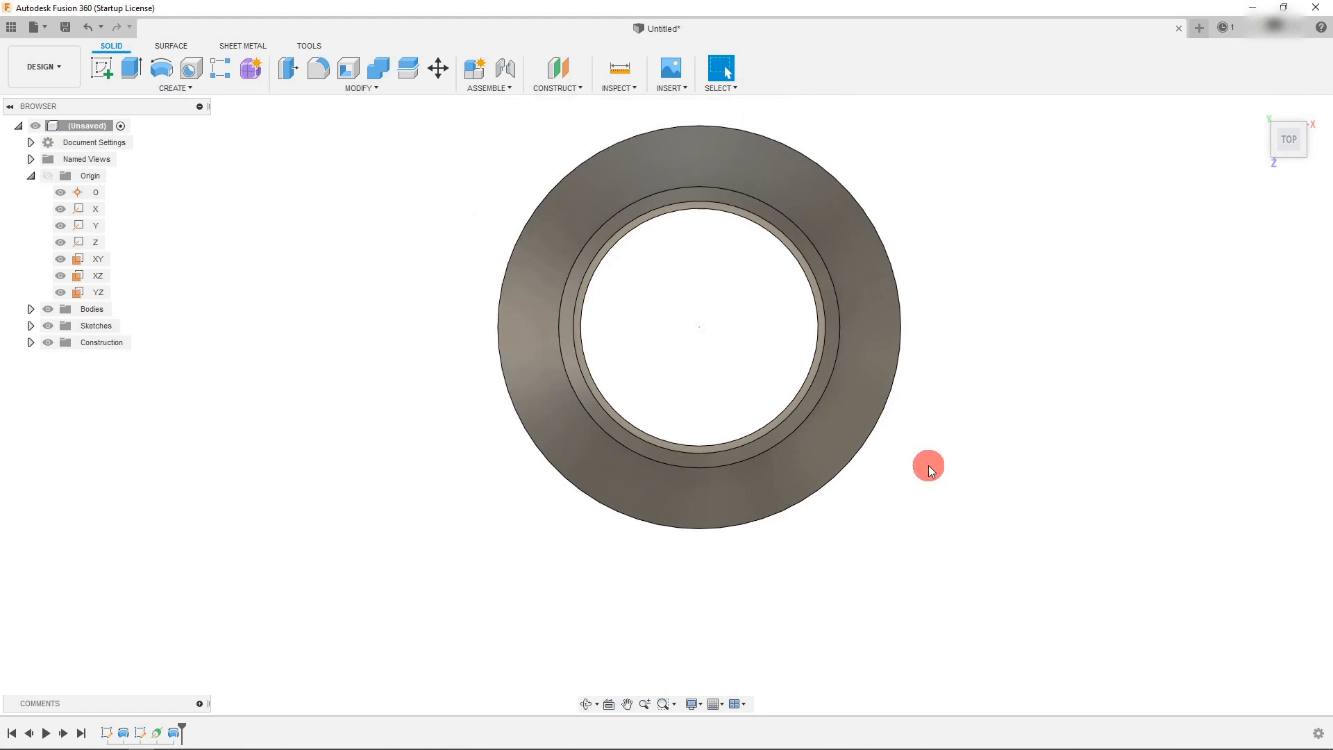
pyautogui.click(86, 277)
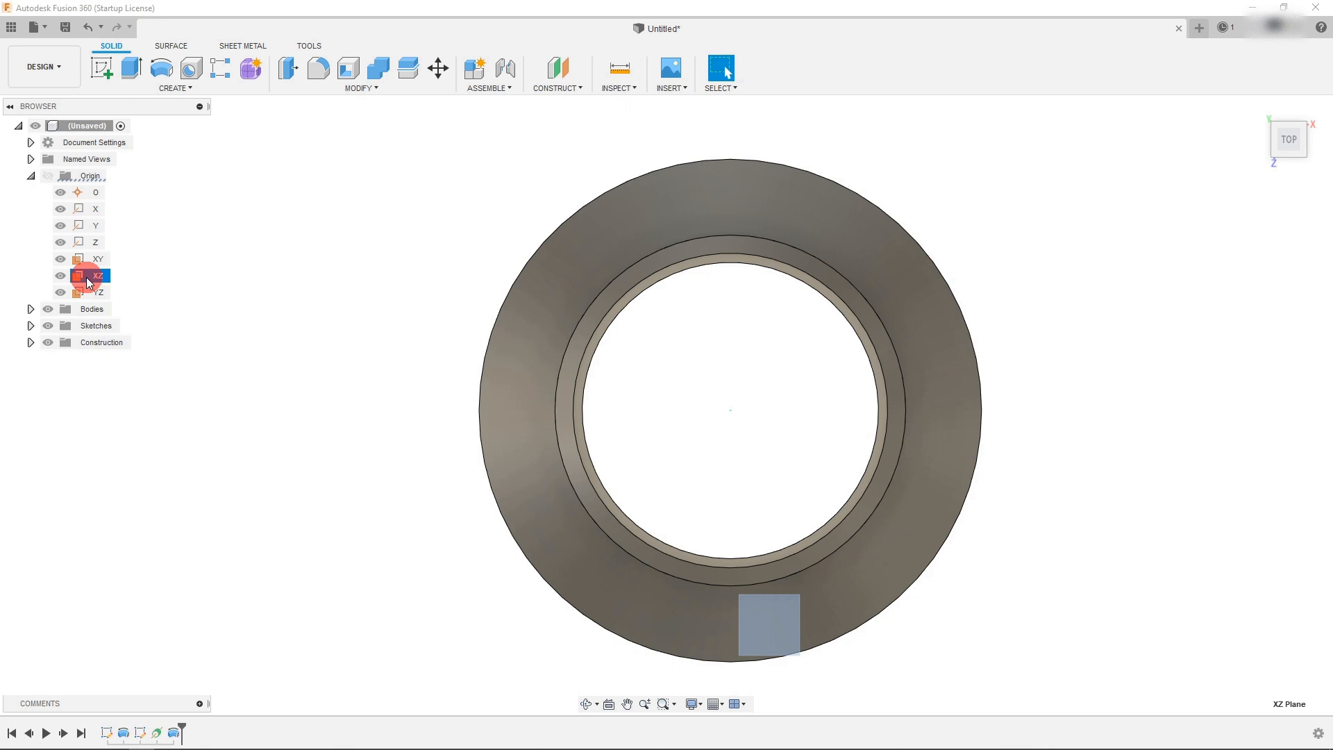
pyautogui.click(105, 71)
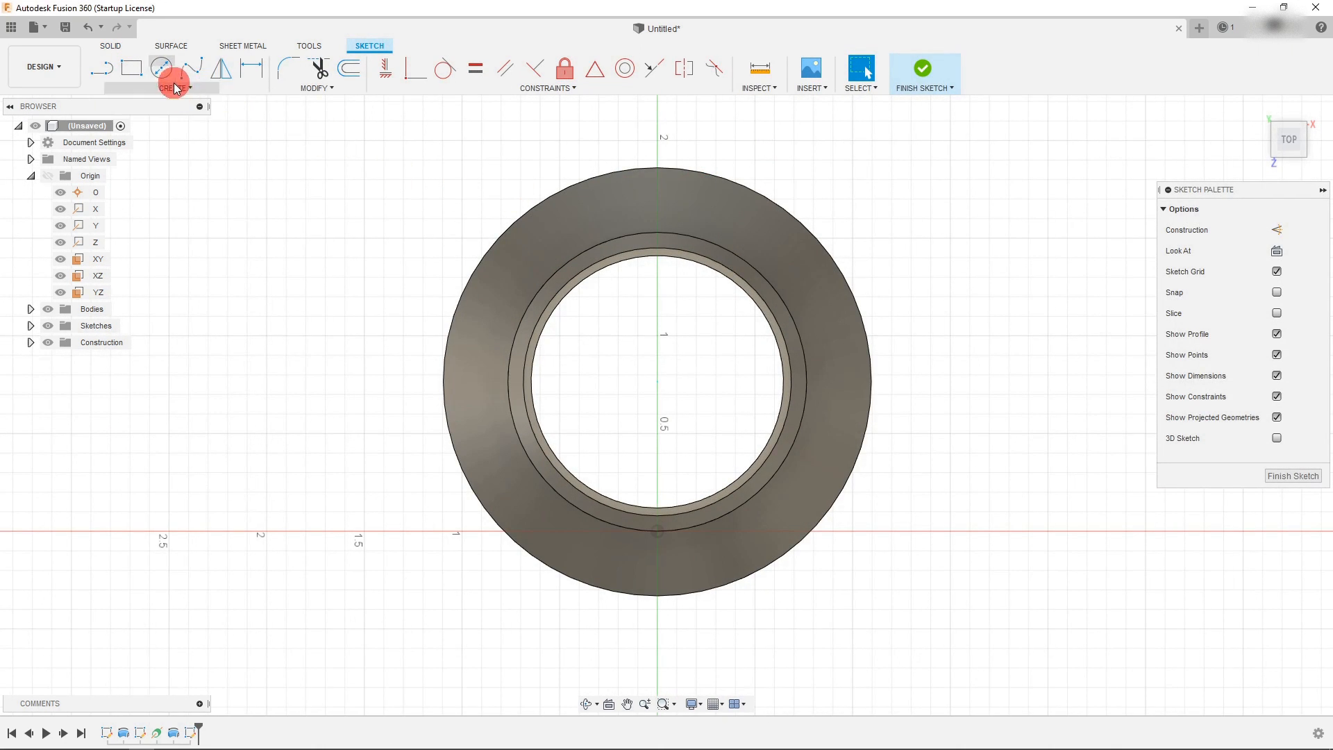
# Sketch a vertical line left of the ring's centre, running from beyond the flange's upper edge to below its lower edge.
pyautogui.scroll(1, 545, 193)
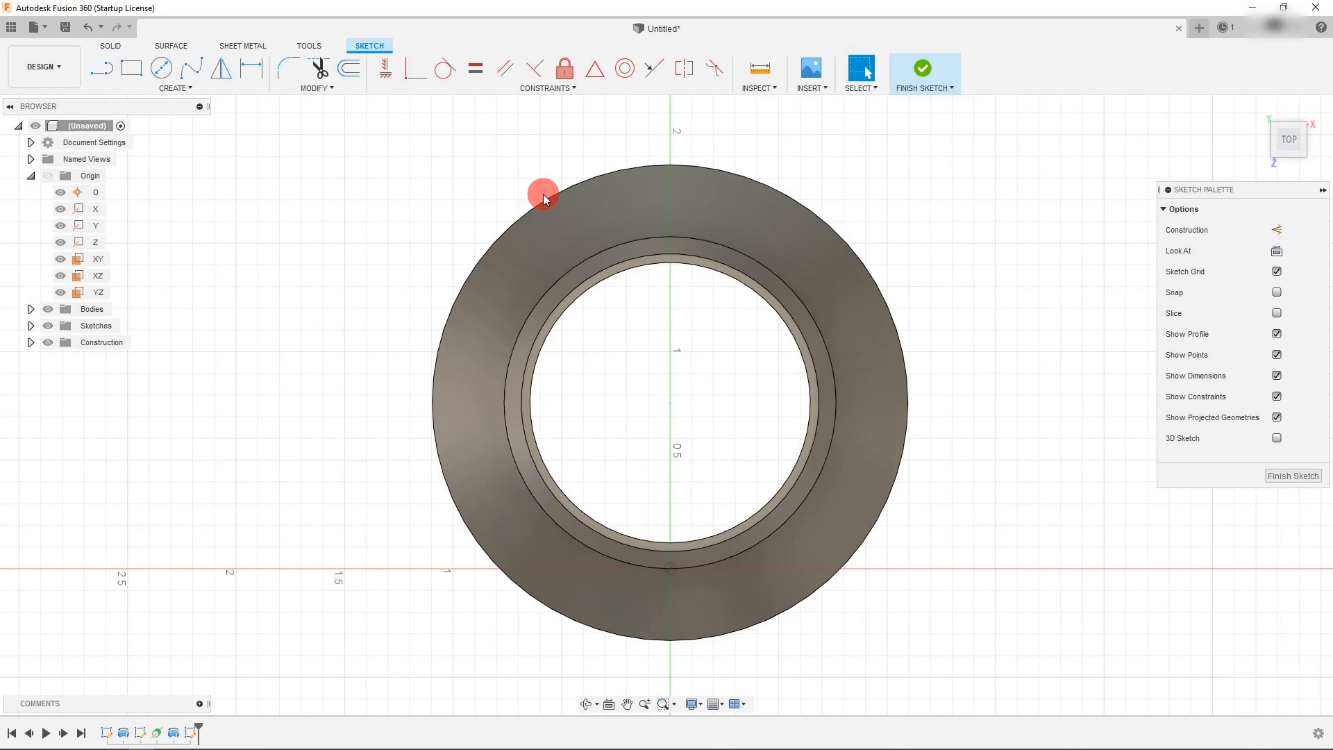
pyautogui.click(102, 68)
pyautogui.scroll(1, 609, 149)
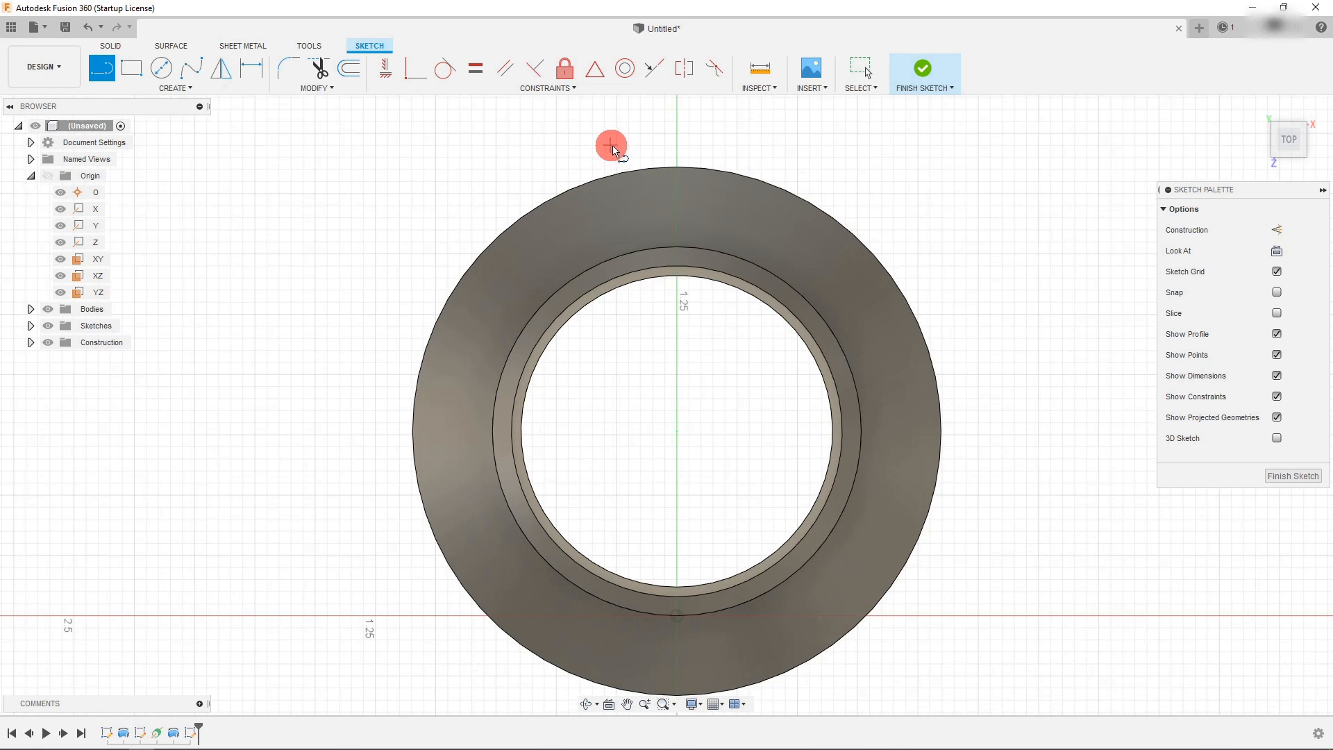
pyautogui.click(612, 138)
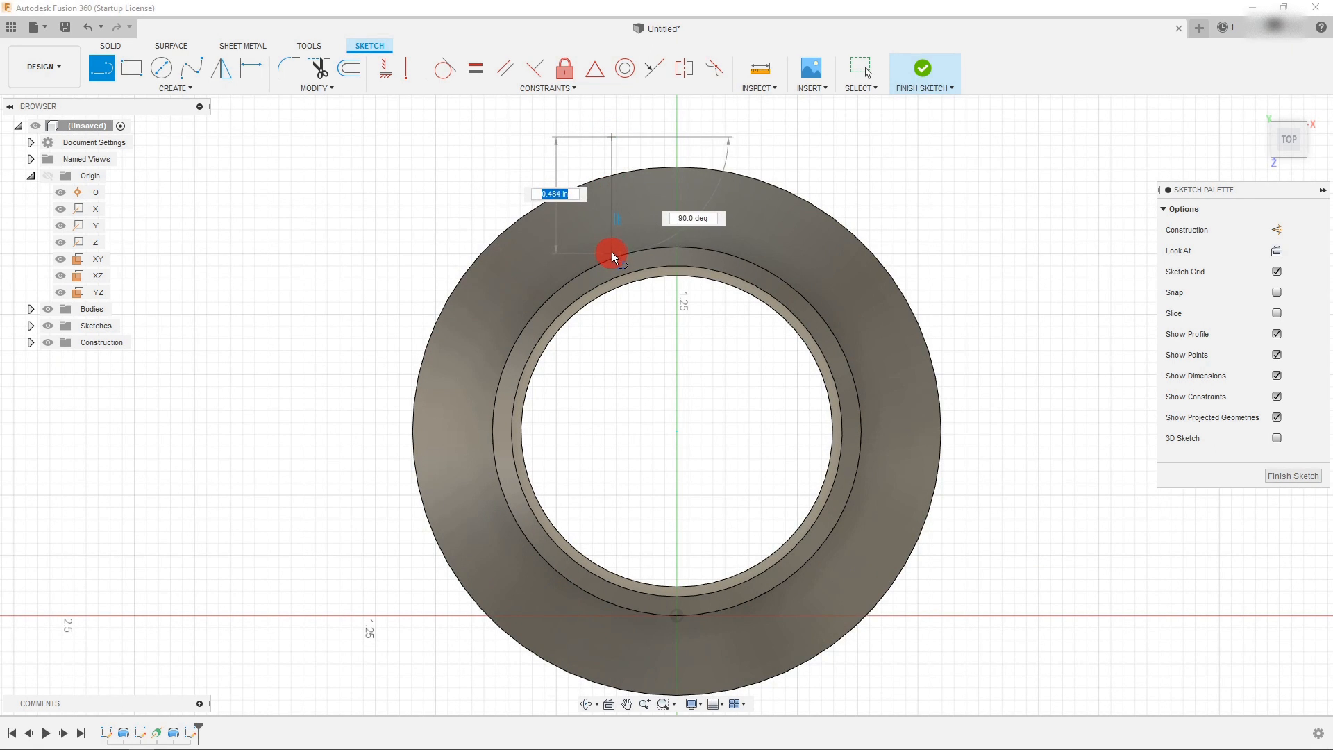
pyautogui.scroll(-1, 655, 486)
pyautogui.click(623, 684)
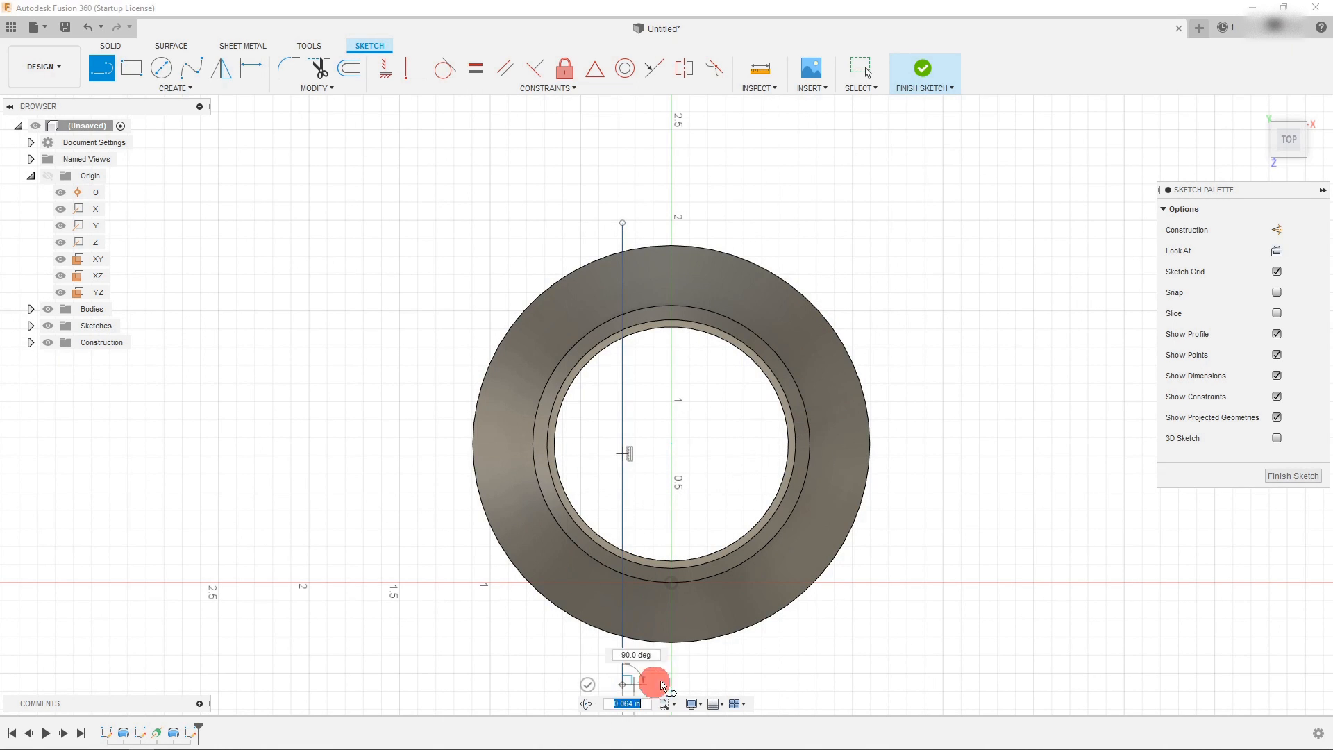
pyautogui.press('Escape')
# Sketch a second vertical line across the whole flange on the right side of the ring's centre.
pyautogui.click(102, 68)
pyautogui.click(726, 218)
pyautogui.click(725, 679)
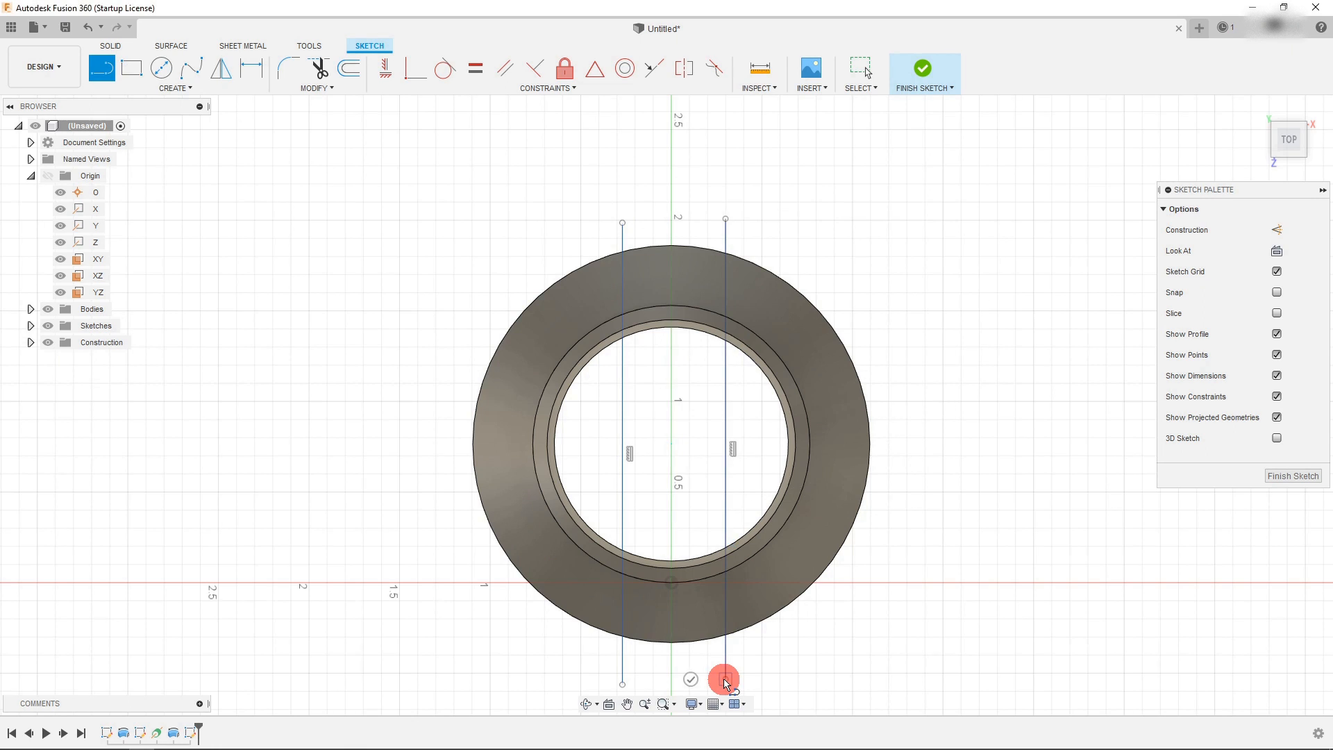
pyautogui.press('Escape')
pyautogui.scroll(2, 729, 495)
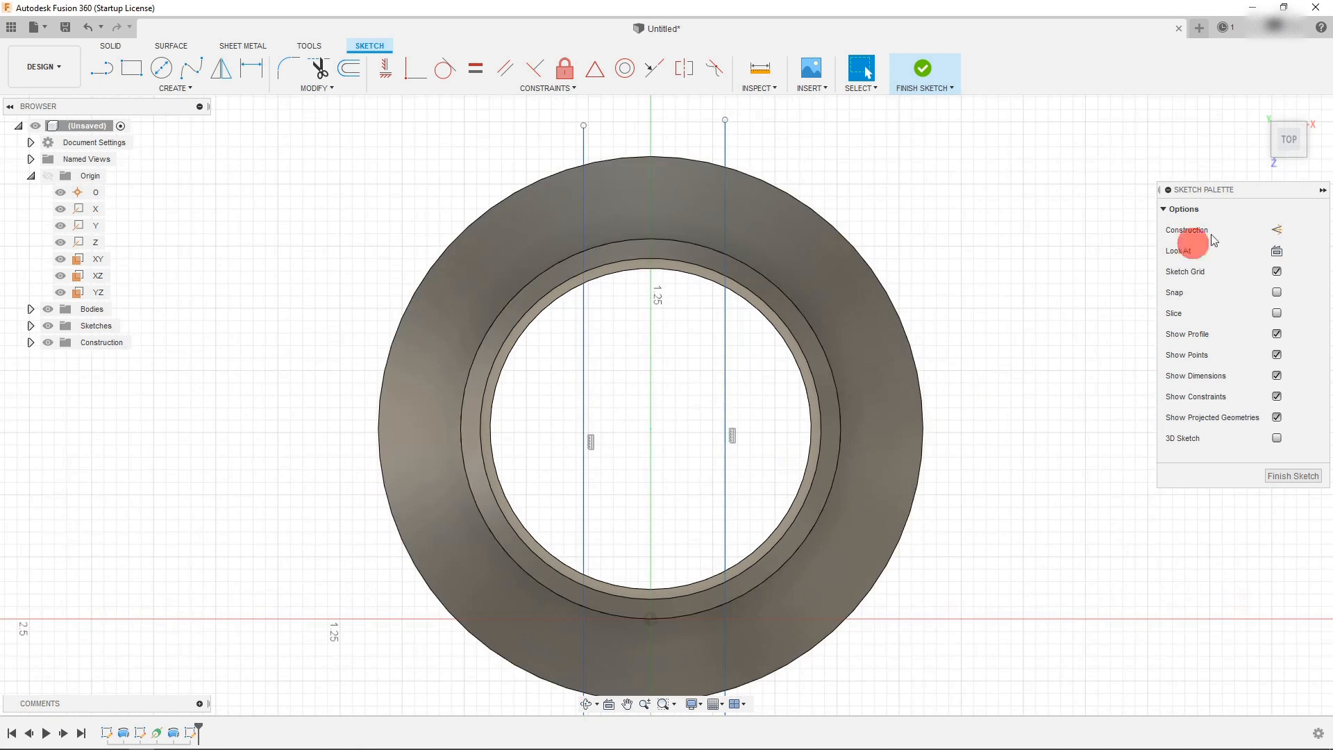
# Project the circular edge where the ring's outer wall meets the sloped flange into the sketch.
pyautogui.click(1289, 156)
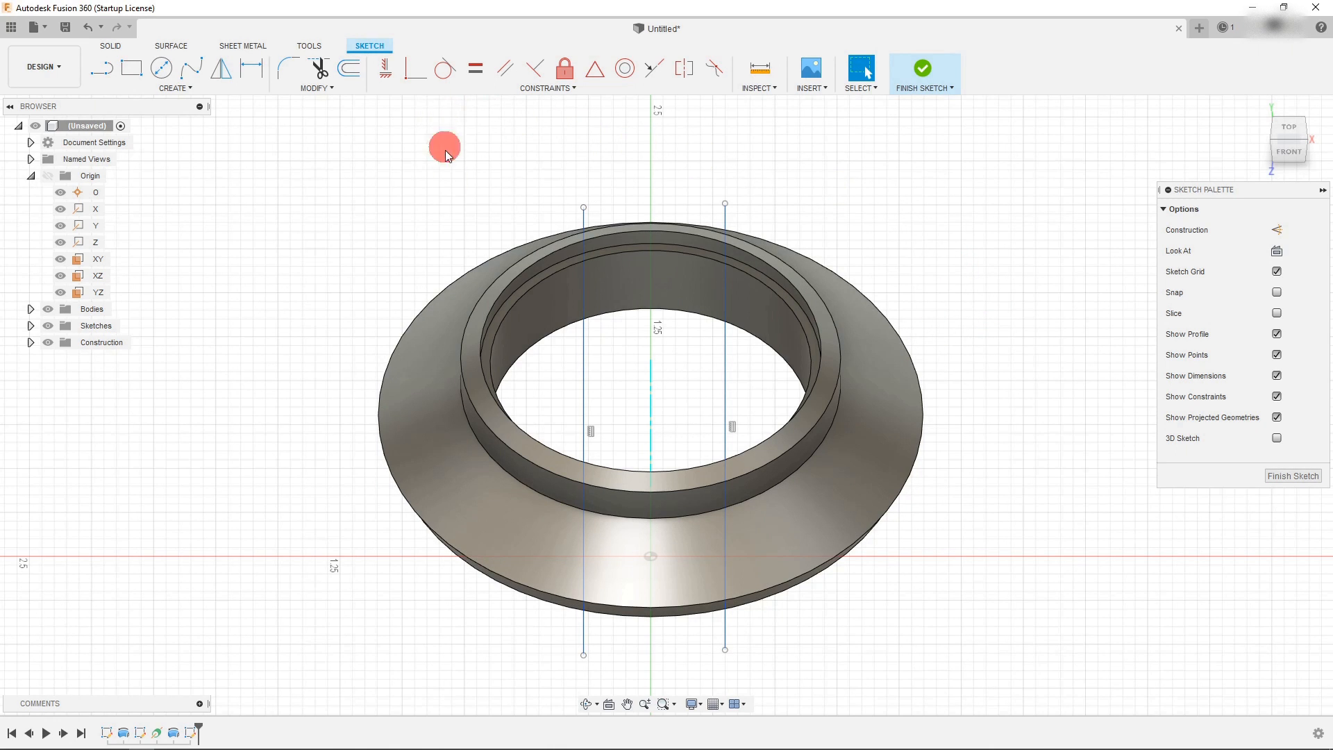
pyautogui.click(521, 487)
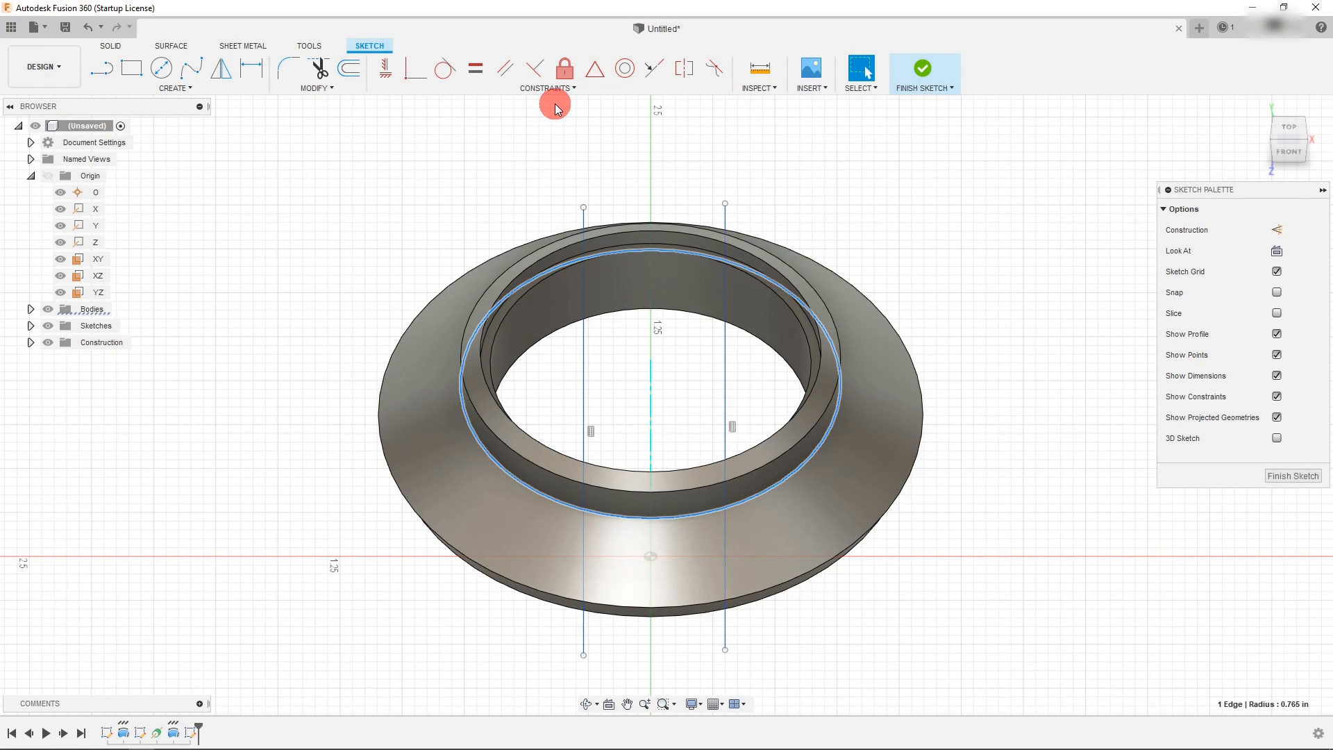
pyautogui.click(175, 87)
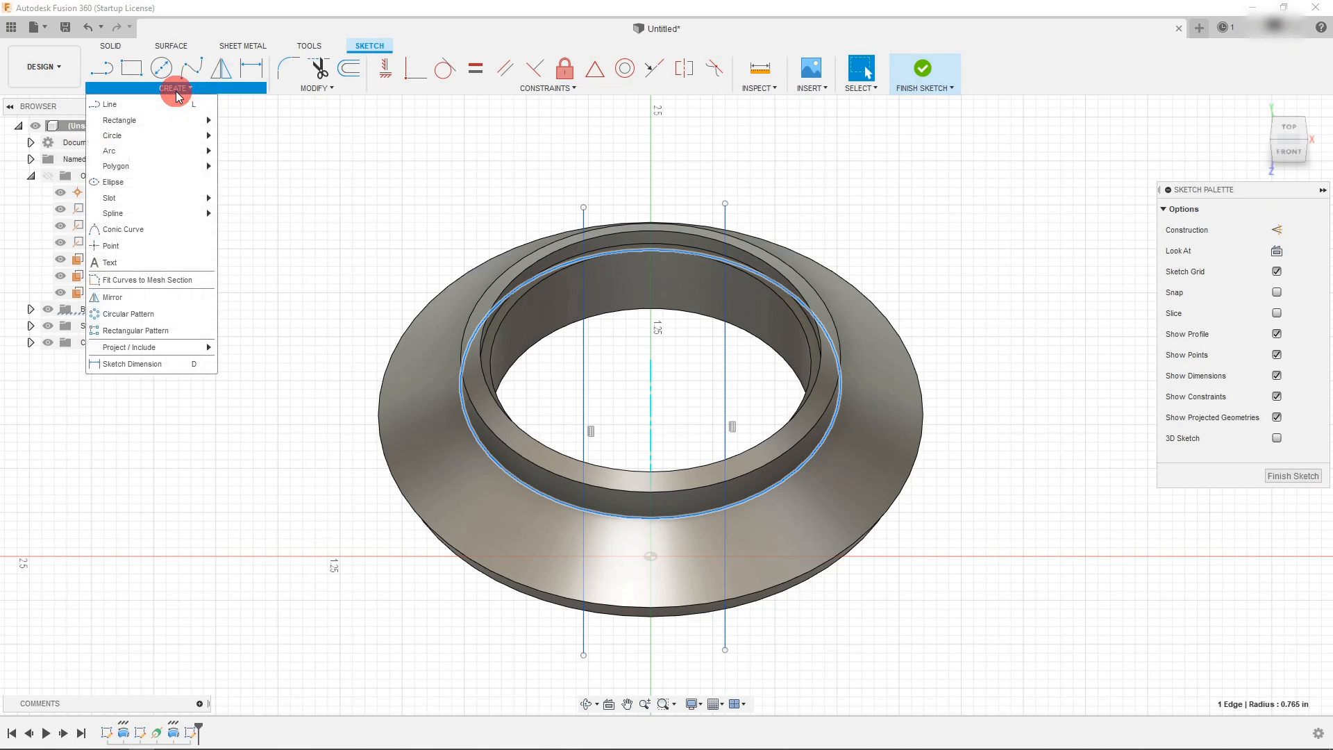
pyautogui.moveTo(170, 346)
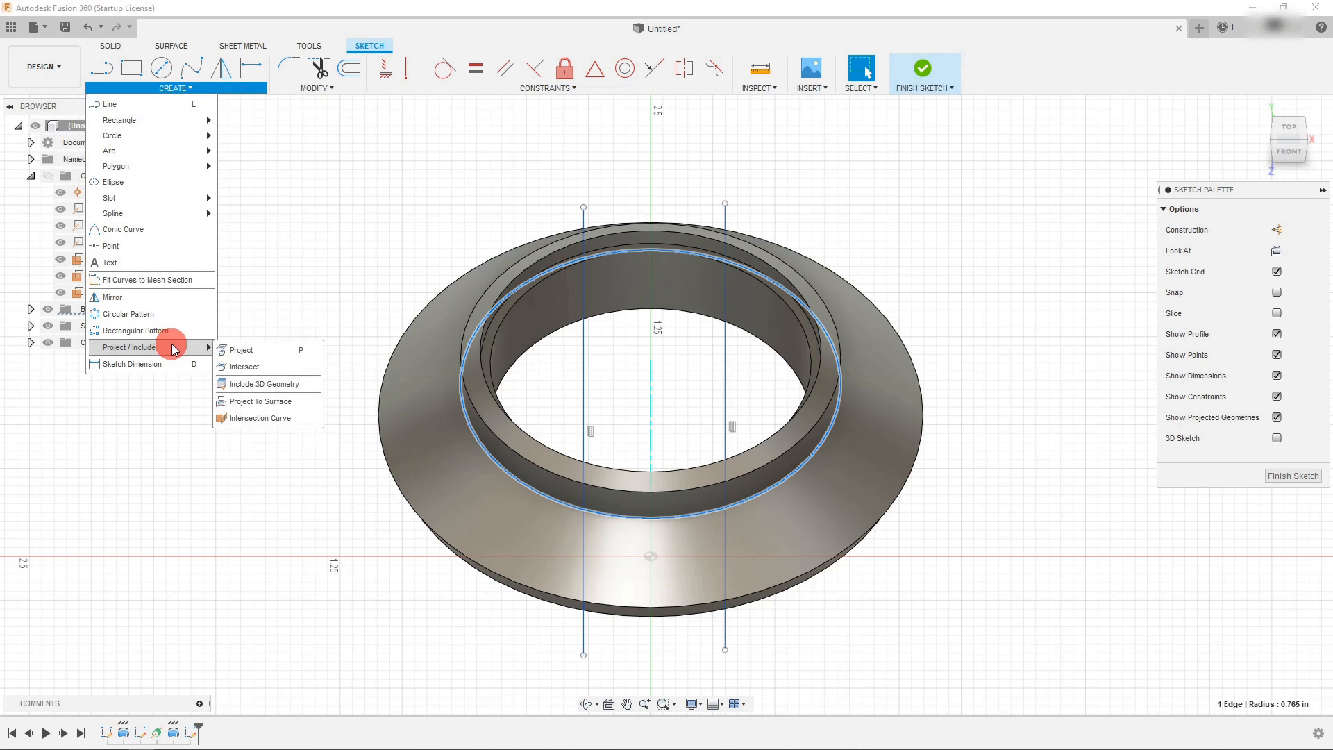
pyautogui.click(273, 351)
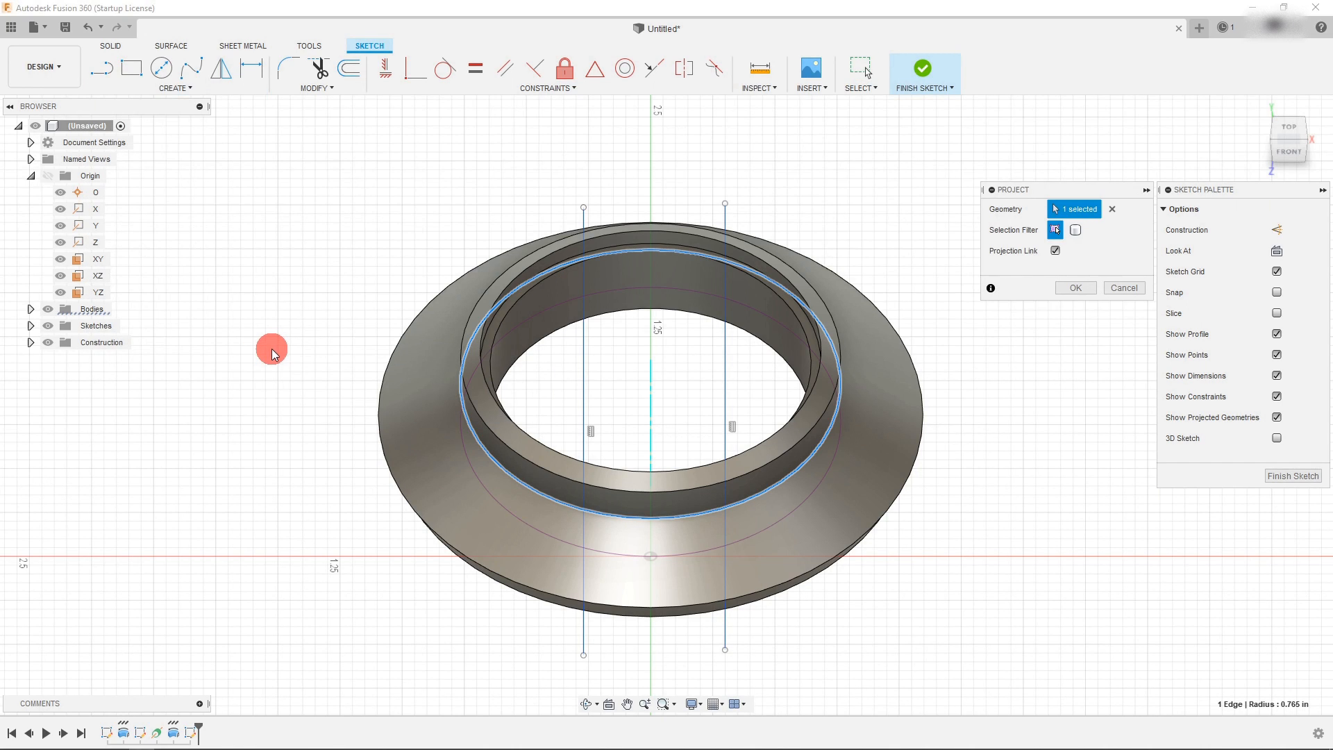
pyautogui.click(1077, 288)
pyautogui.click(1289, 130)
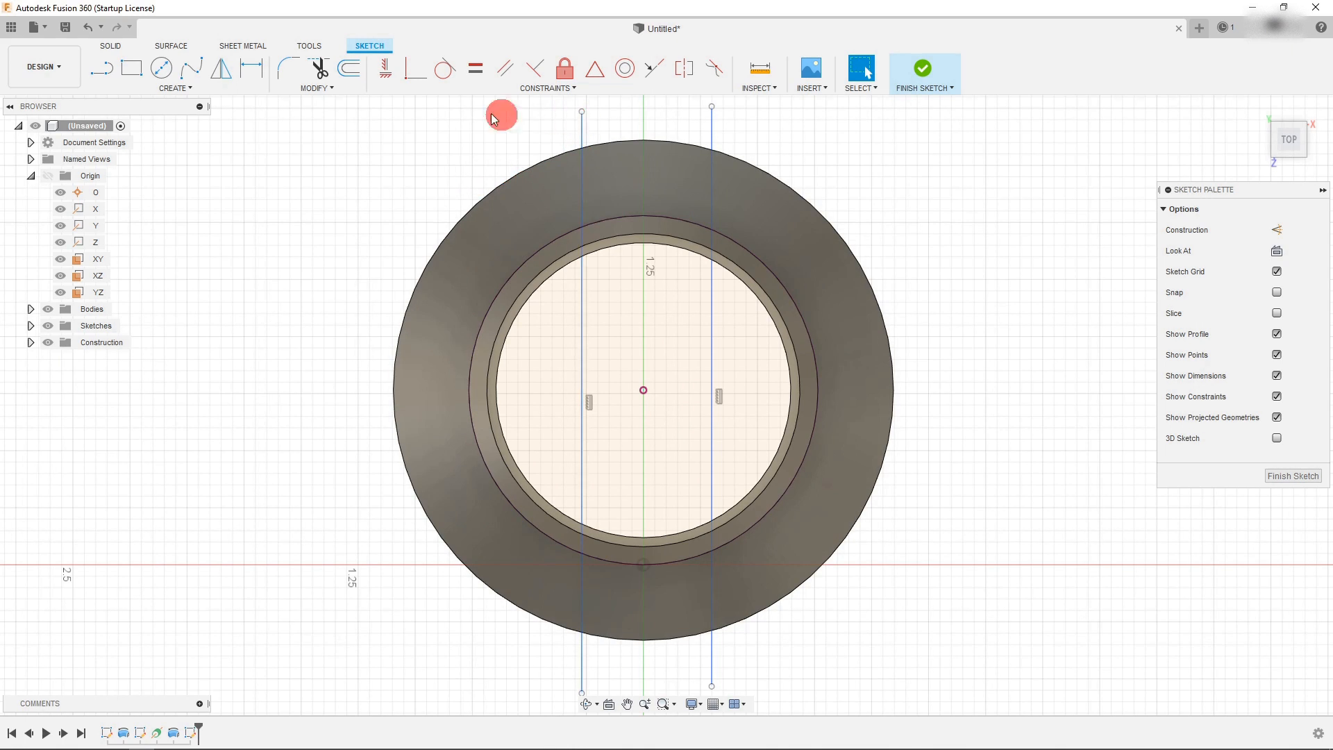
# Dimension the left vertical line 0.275 in from the projected circle's centre point.
pyautogui.click(252, 67)
pyautogui.click(582, 364)
pyautogui.click(644, 391)
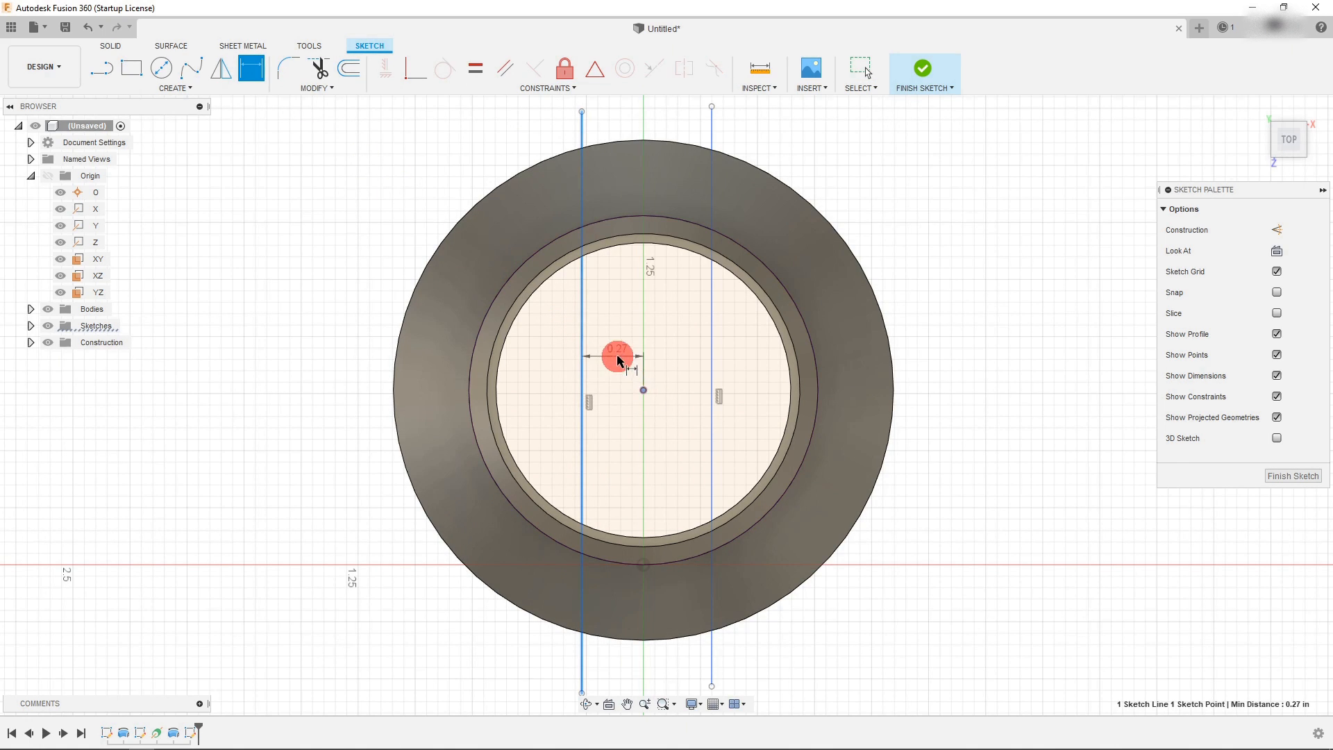
pyautogui.click(618, 357)
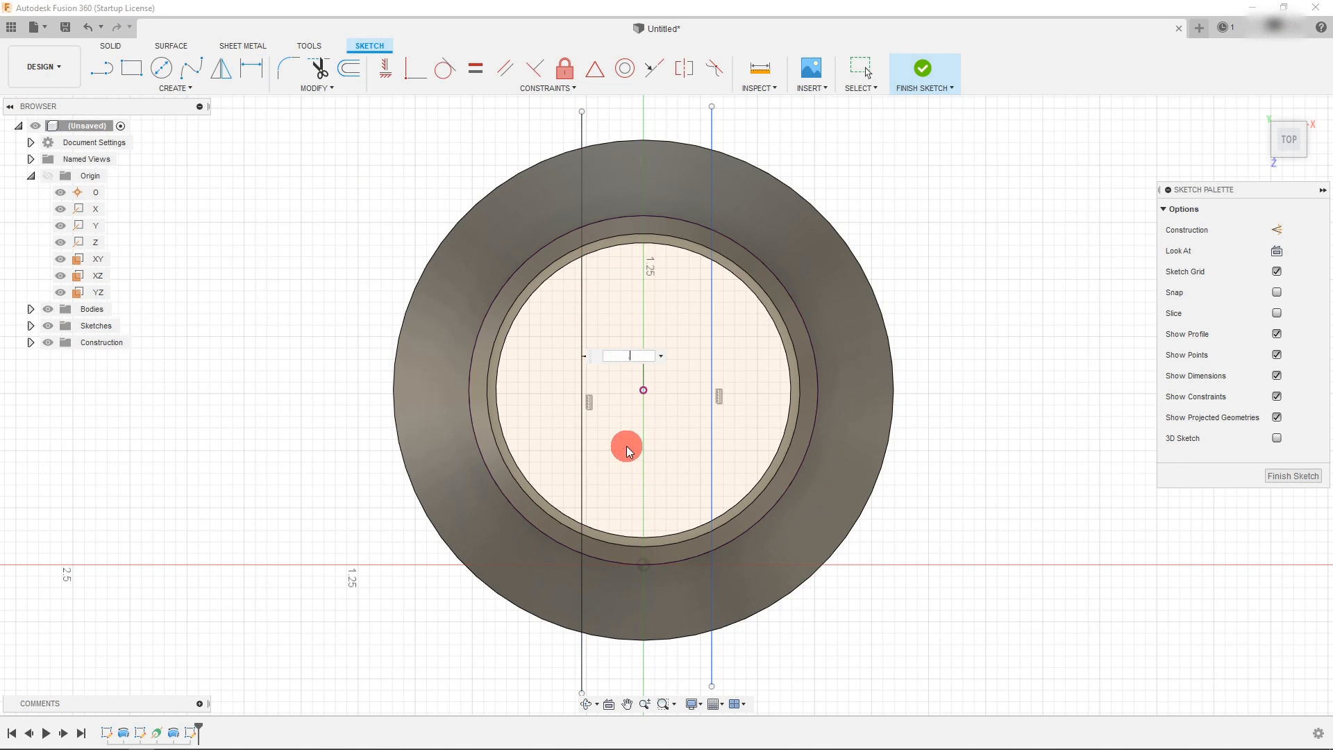
pyautogui.write('.275')
pyautogui.press('Return')
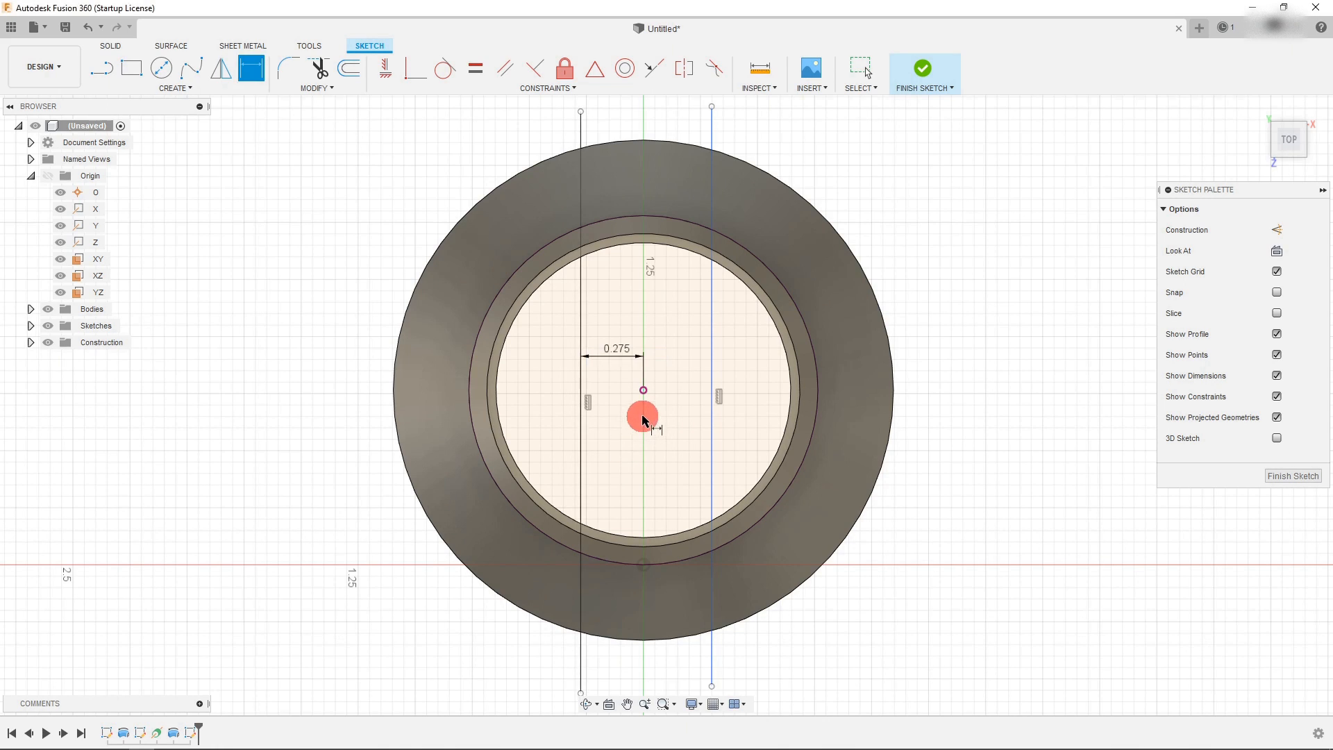
# Dimension the right vertical line from the circle's centre point, linking the distance to the existing 0.275 in dimension.
pyautogui.click(644, 392)
pyautogui.click(711, 411)
pyautogui.click(680, 396)
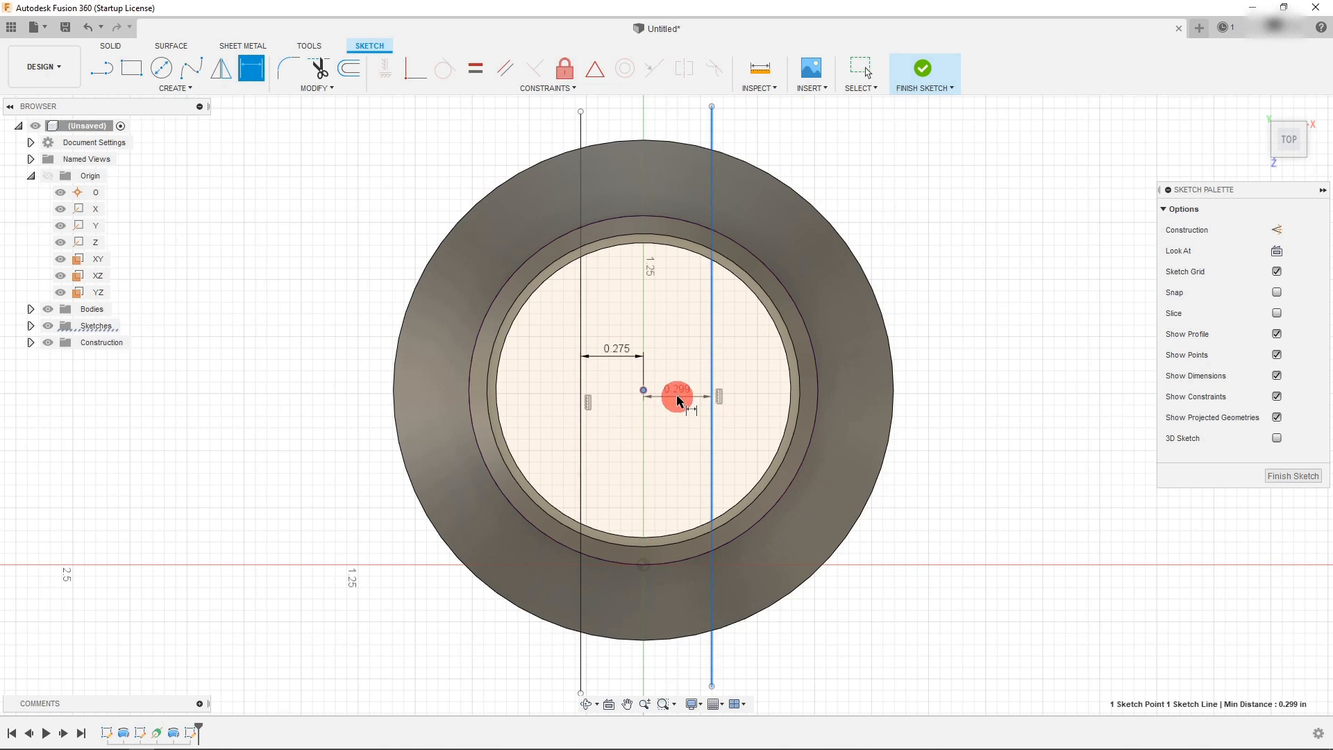
pyautogui.press('Return')
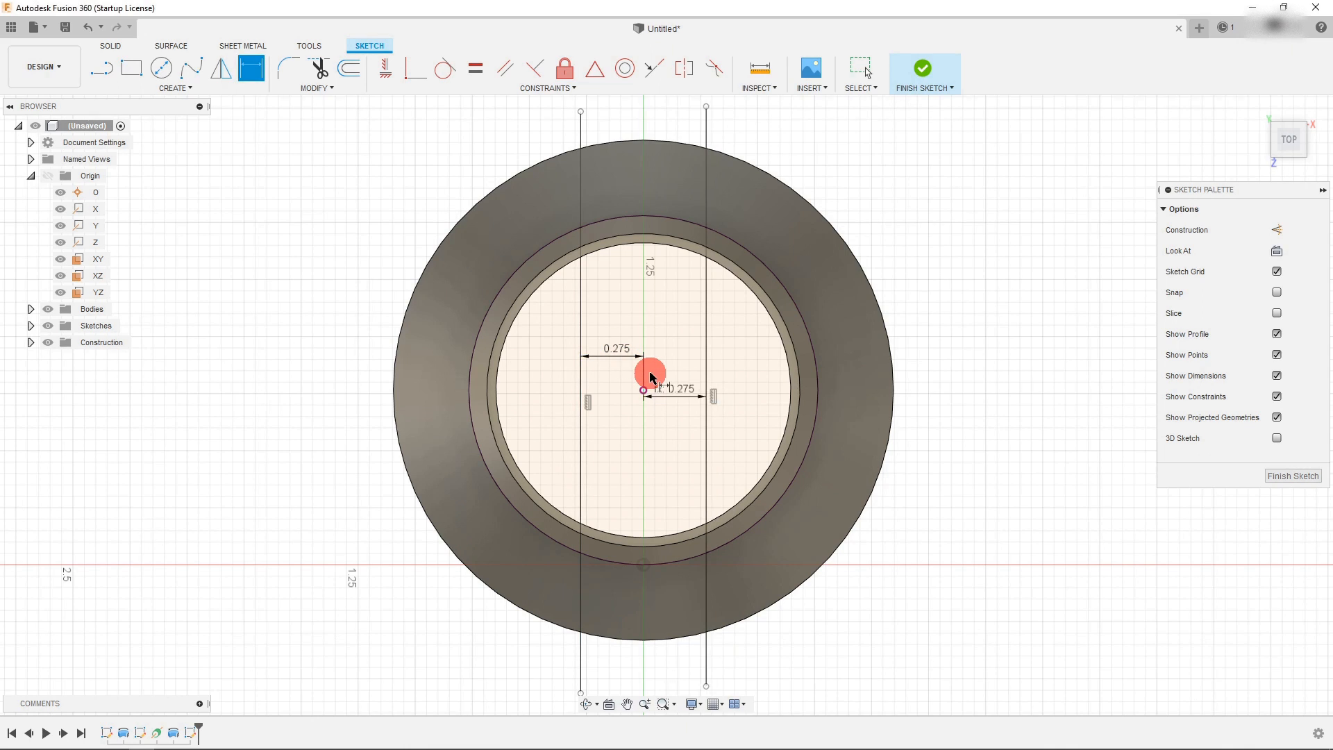
pyautogui.press('Escape')
pyautogui.scroll(-3, 924, 243)
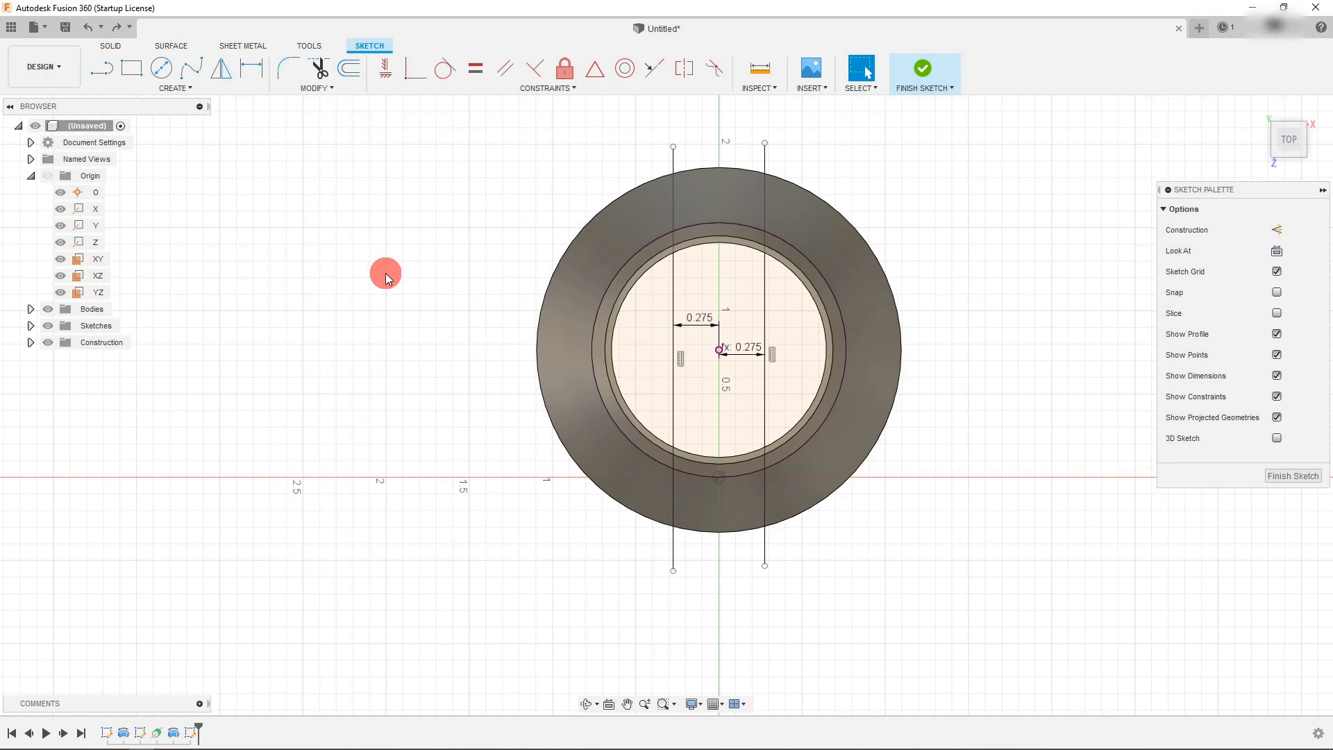
# Sketch a slanted line about 0.6 in long from below the flange's lower left edge up to the projected circle.
pyautogui.click(103, 72)
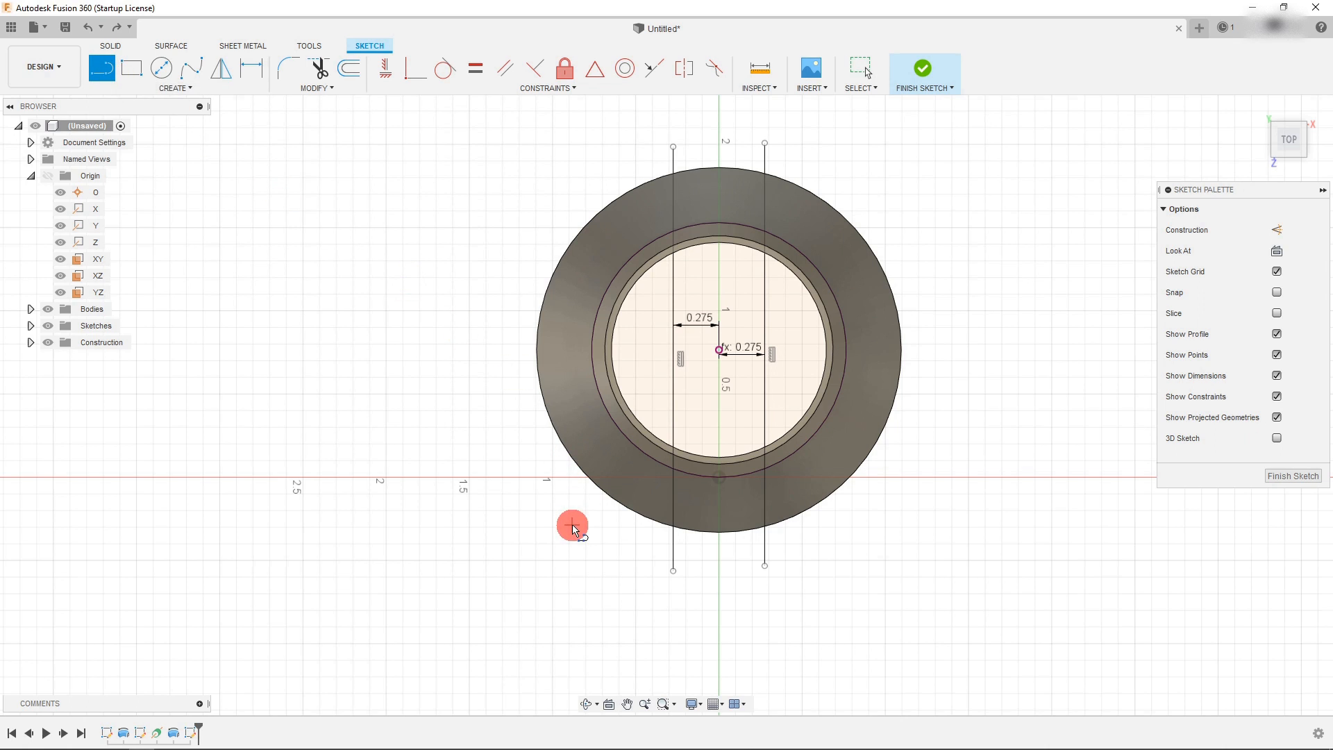
pyautogui.click(643, 536)
pyautogui.scroll(1, 627, 447)
pyautogui.scroll(2, 628, 450)
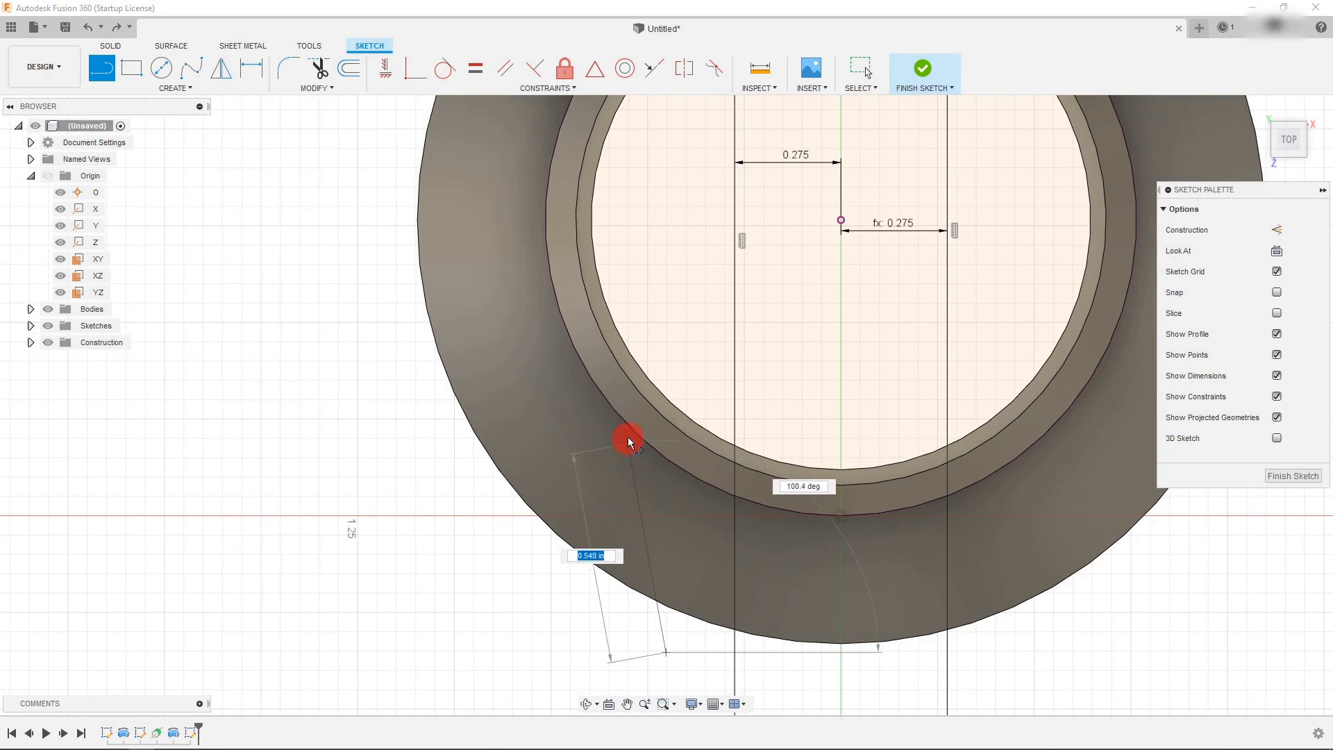
pyautogui.click(629, 425)
pyautogui.scroll(-1, 616, 471)
pyautogui.scroll(-3, 616, 471)
pyautogui.press('Escape')
pyautogui.scroll(2, 648, 480)
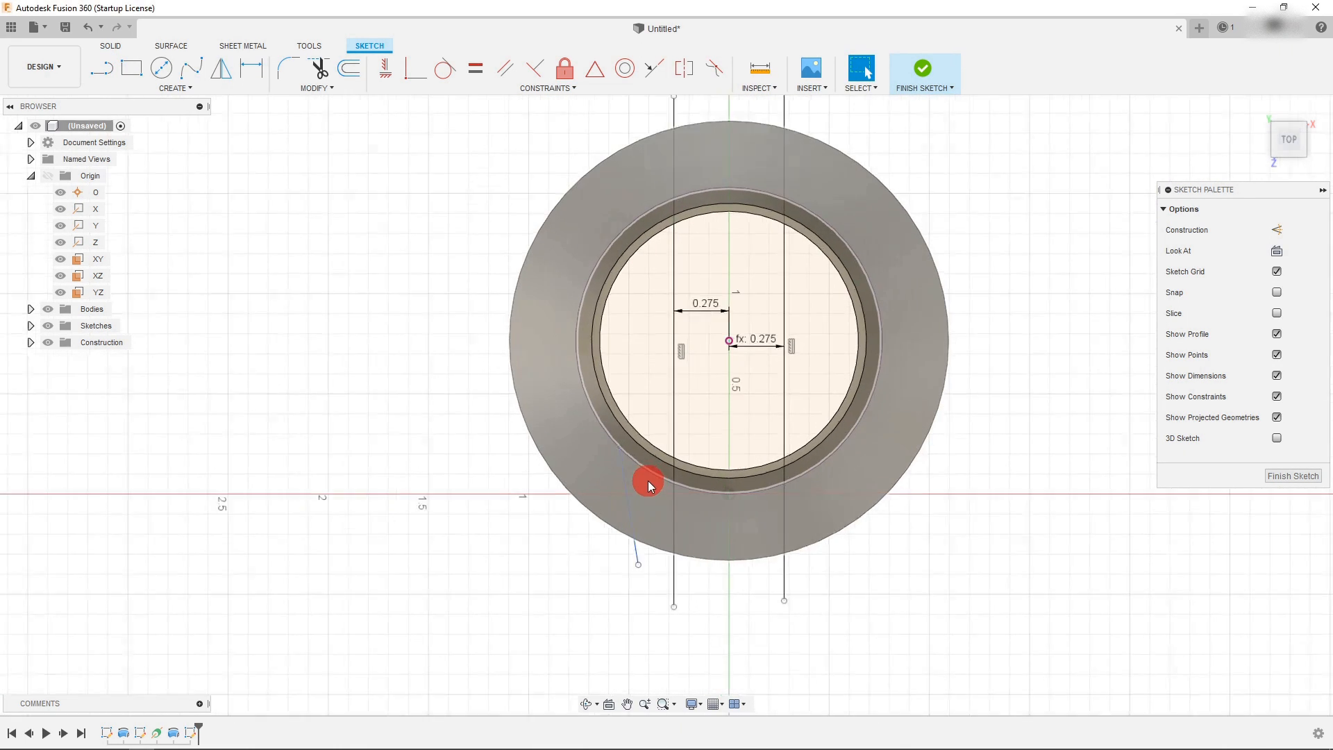
pyautogui.click(617, 441)
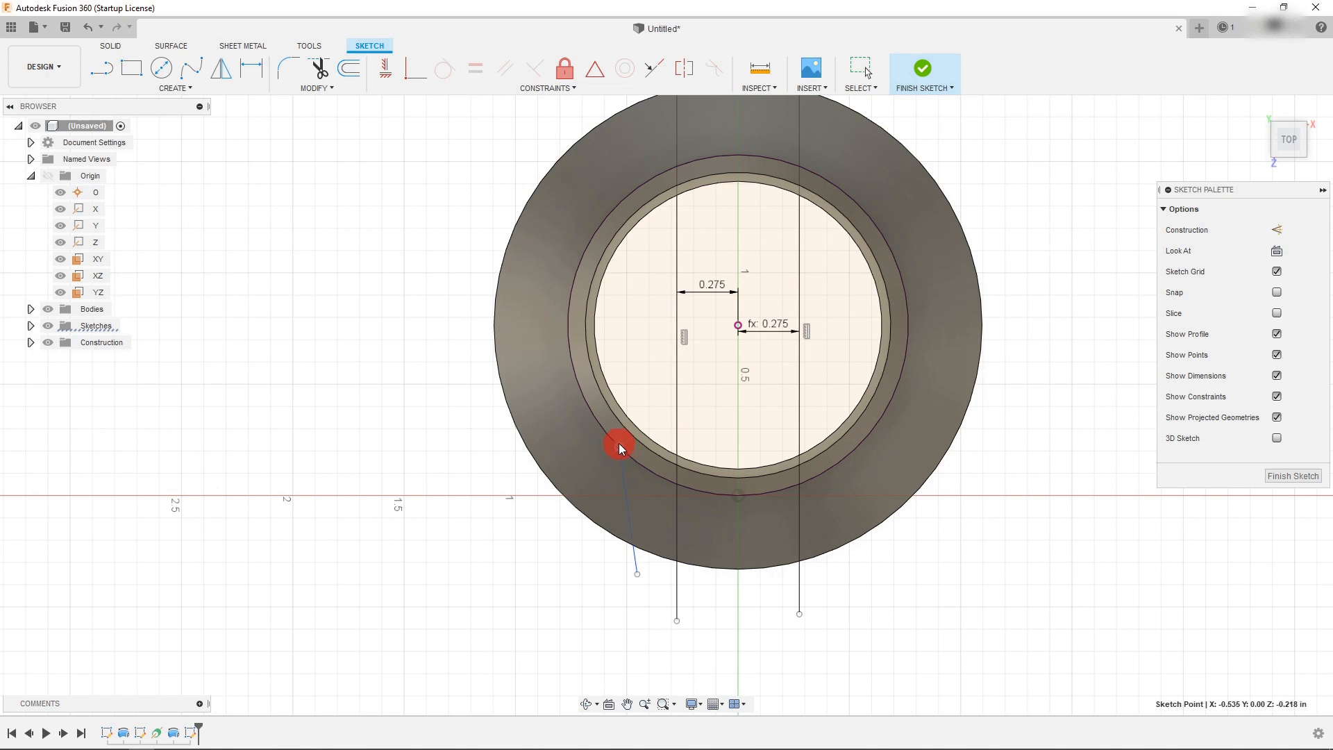
pyautogui.click(479, 560)
pyautogui.scroll(-1, 569, 535)
pyautogui.scroll(2, 710, 466)
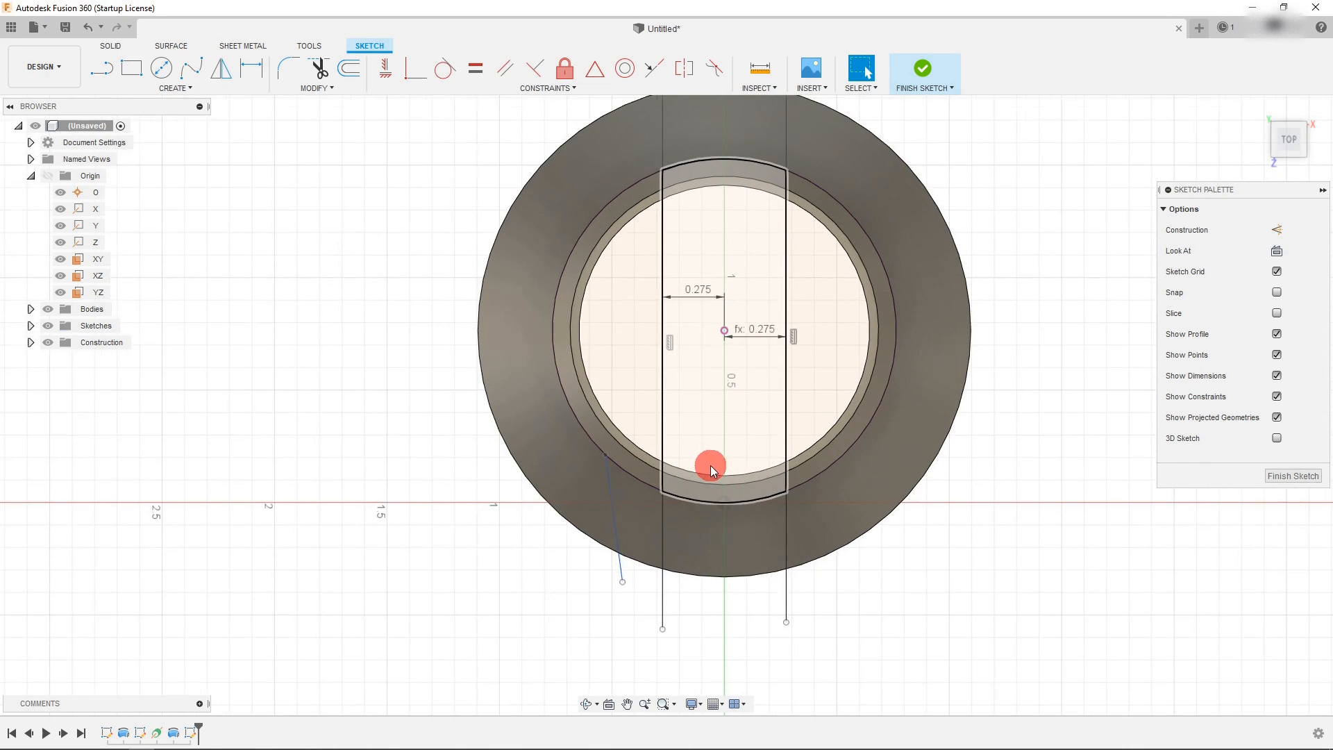
# Sketch a matching slanted line about 0.6 in long from the projected circle's lower right down past the flange's outer edge.
pyautogui.click(102, 68)
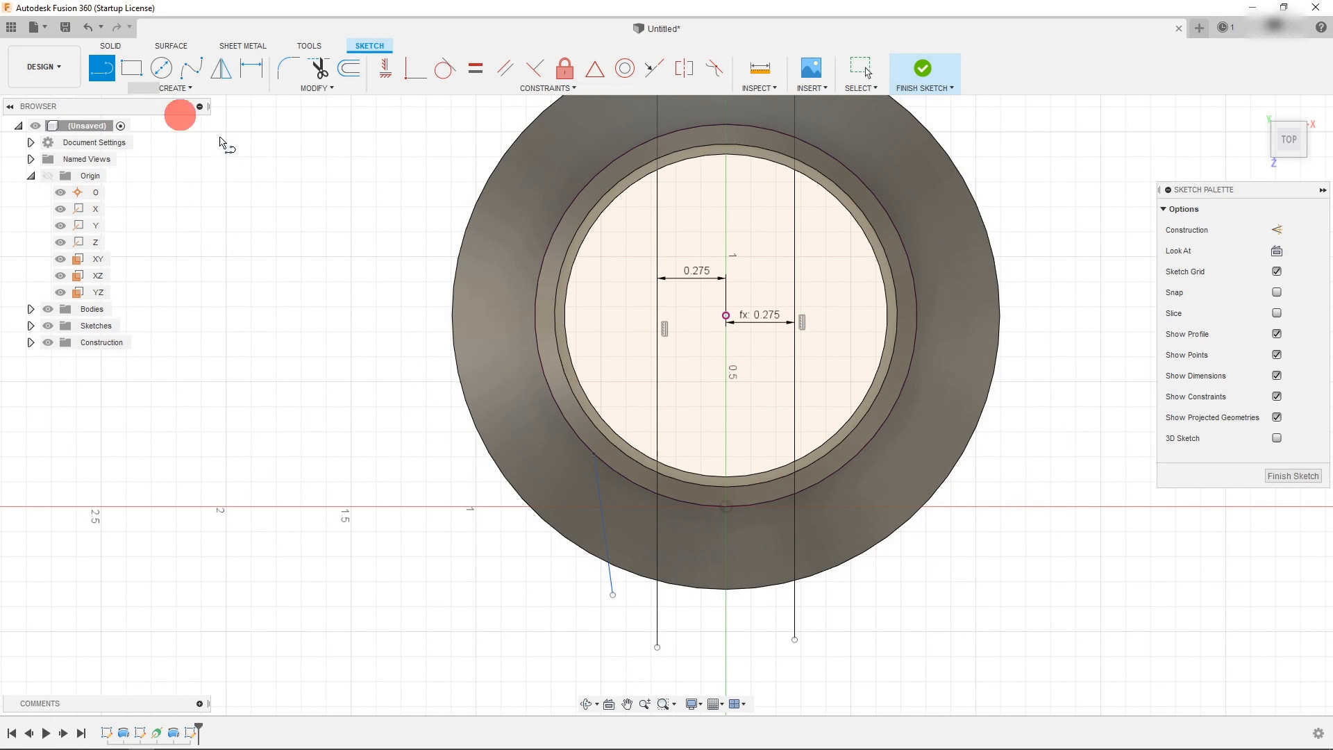
pyautogui.click(861, 452)
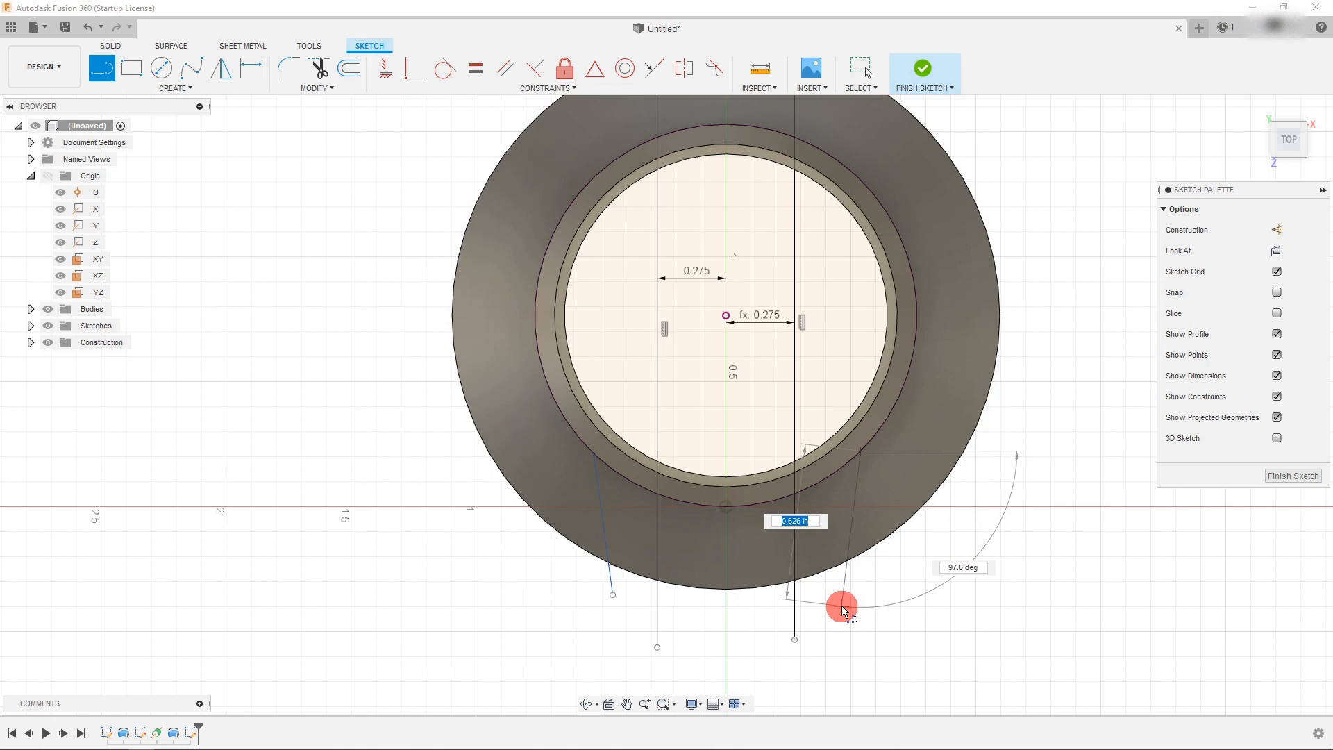
pyautogui.click(839, 596)
pyautogui.press('Escape')
pyautogui.scroll(-3, 879, 601)
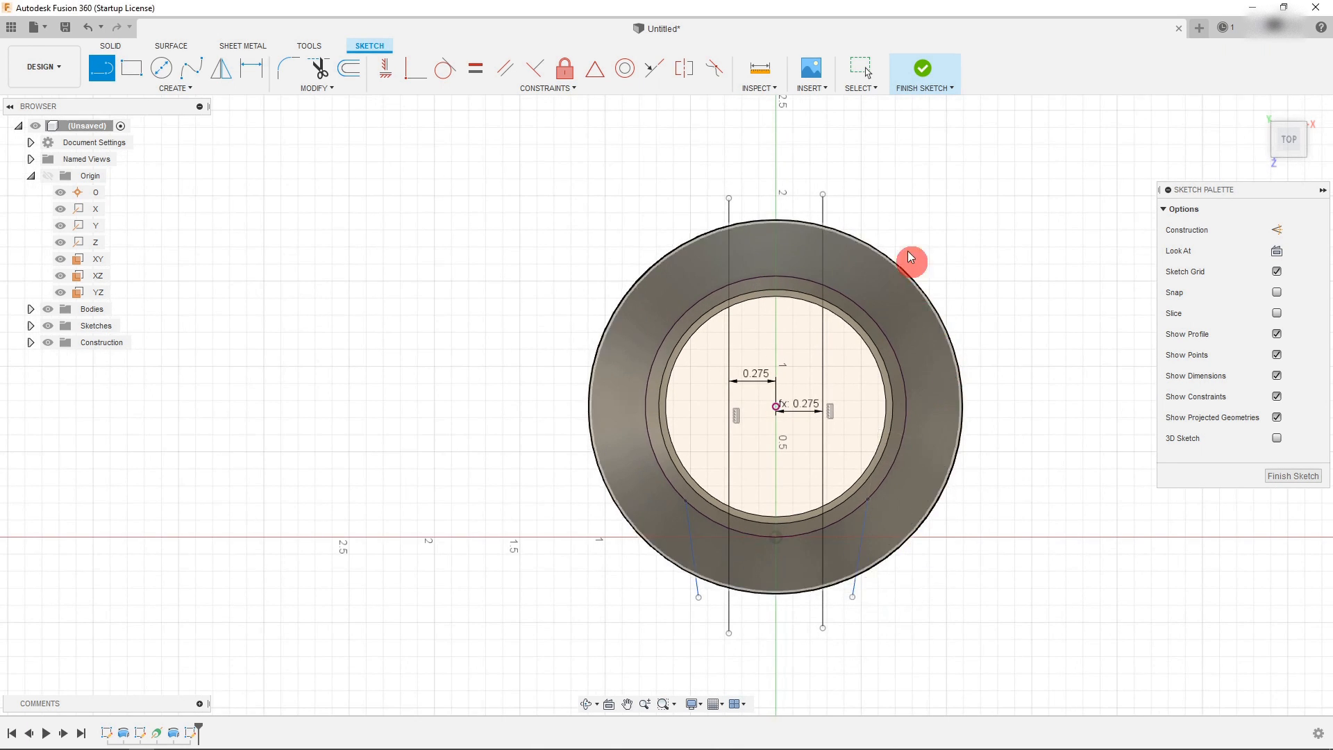
pyautogui.scroll(1, 903, 250)
# Sketch a slanted line from the projected circle's upper left up past the flange's outer edge, leaning slightly inward.
pyautogui.click(101, 68)
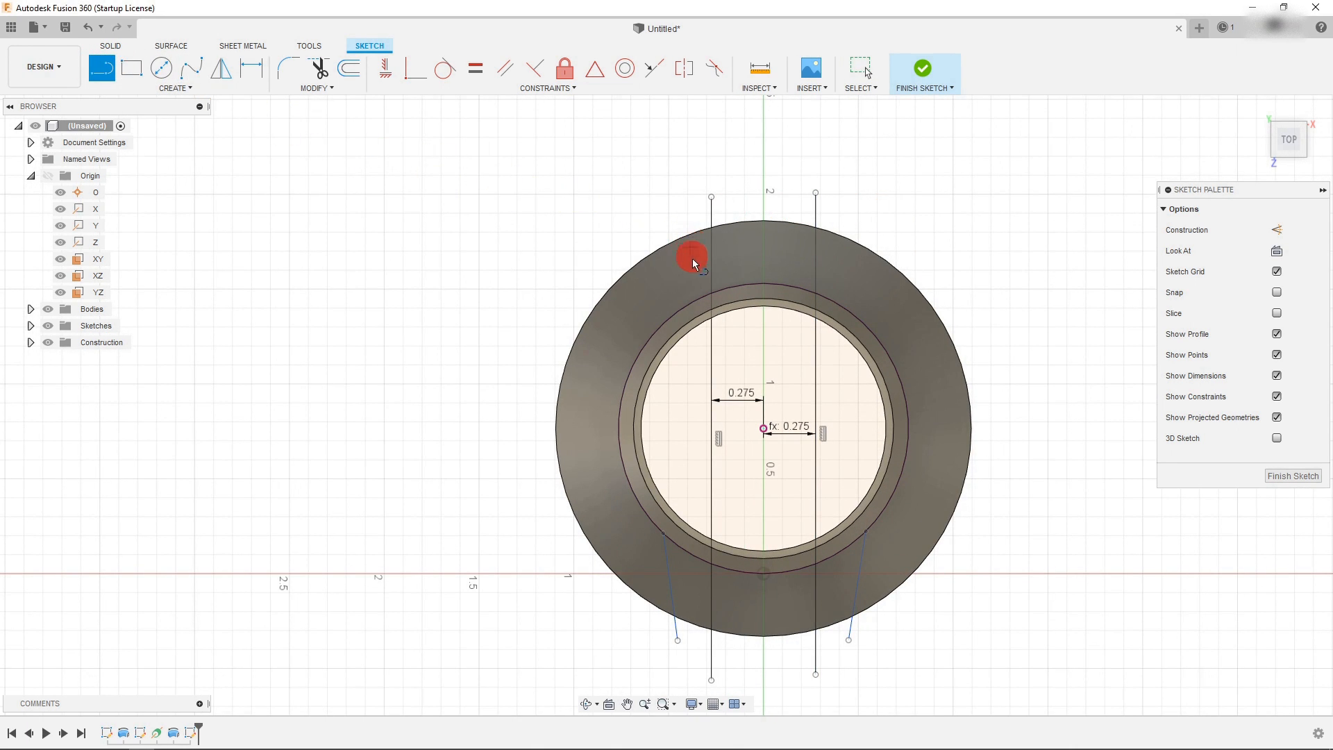
pyautogui.click(669, 318)
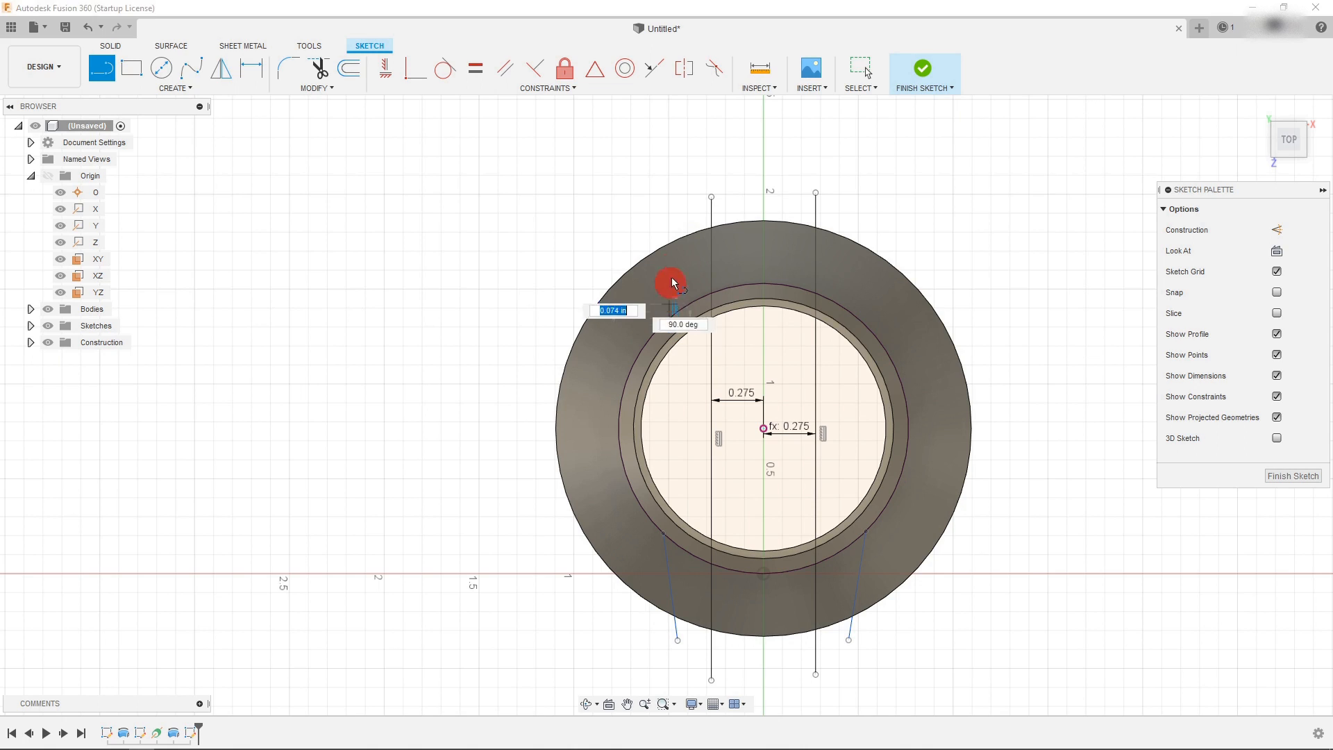
pyautogui.click(680, 210)
pyautogui.press('Escape')
# Sketch a mirrored slanted line from the projected circle's upper right up past the flange's outer edge.
pyautogui.click(104, 71)
pyautogui.click(888, 328)
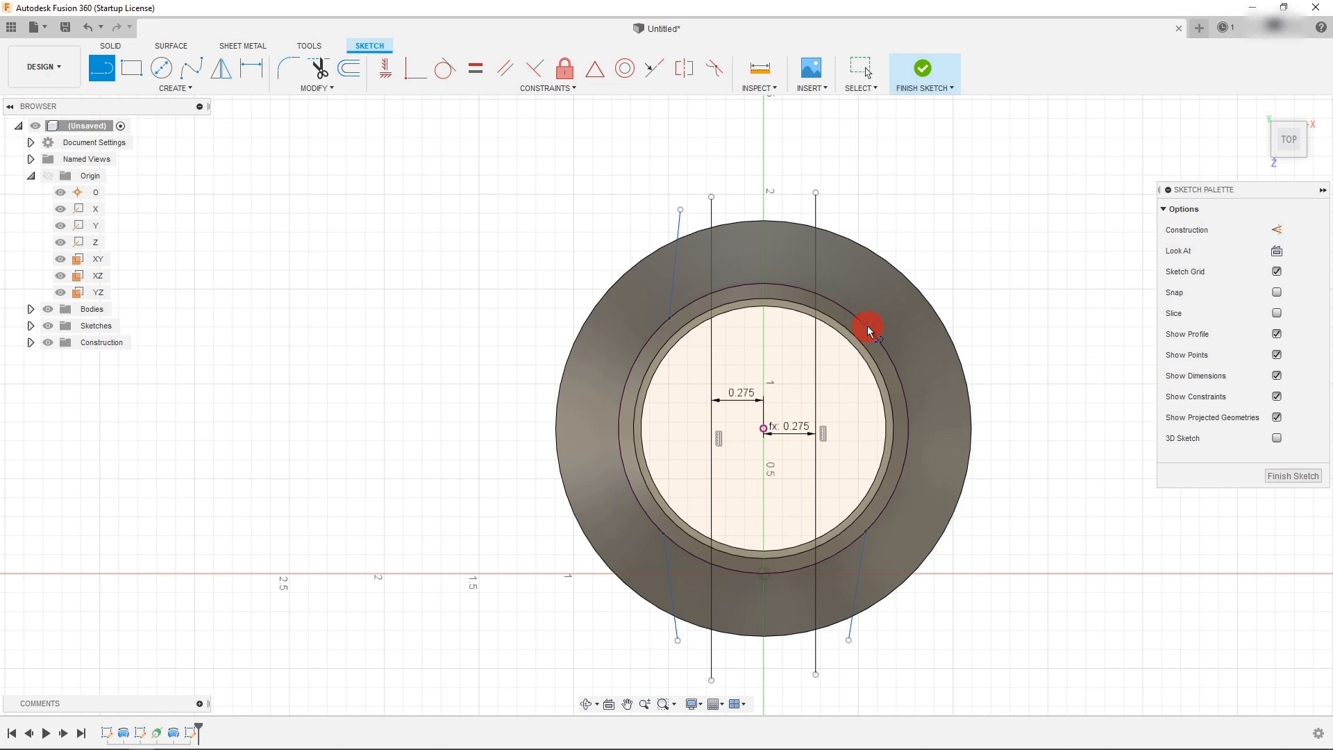
pyautogui.click(850, 201)
pyautogui.press('Escape')
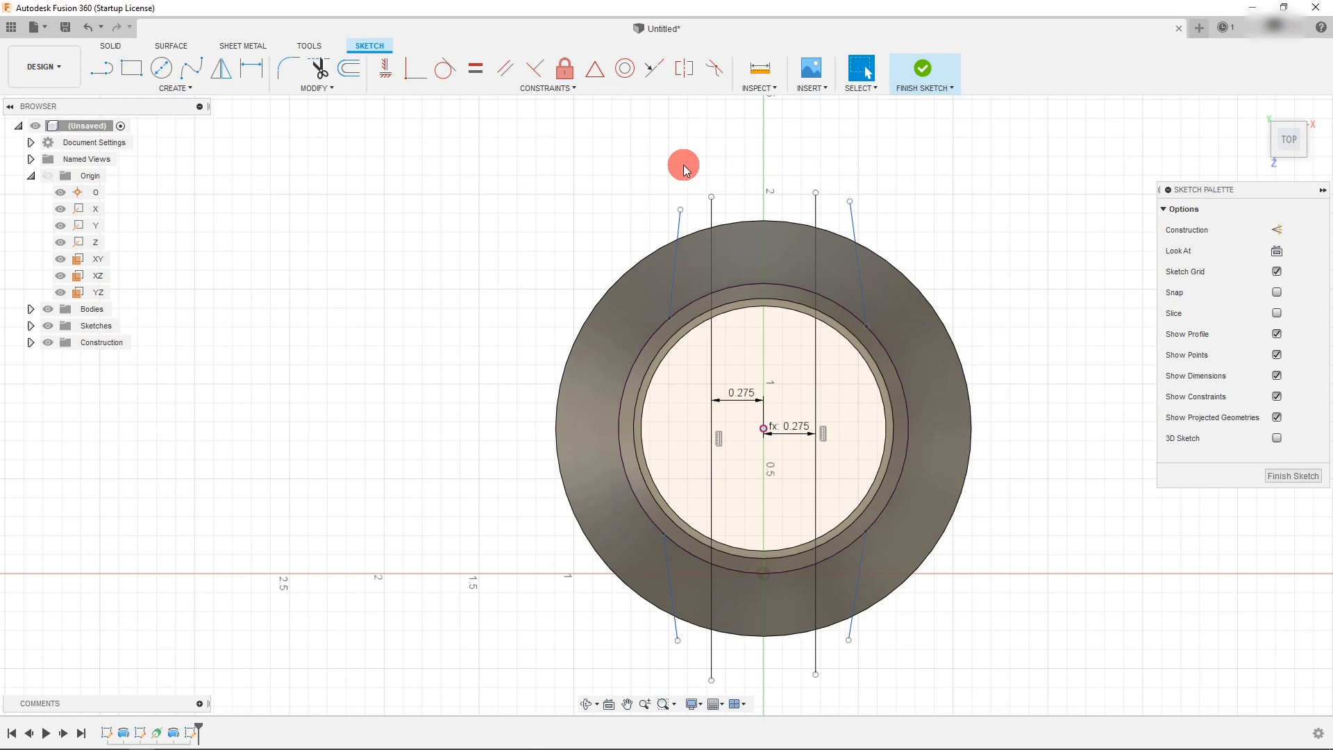
# Dimension the lower left slanted line's endpoint on the projected circle 0.6 in horizontally from the centre point.
pyautogui.scroll(-2, 684, 165)
pyautogui.scroll(2, 752, 551)
pyautogui.click(520, 255)
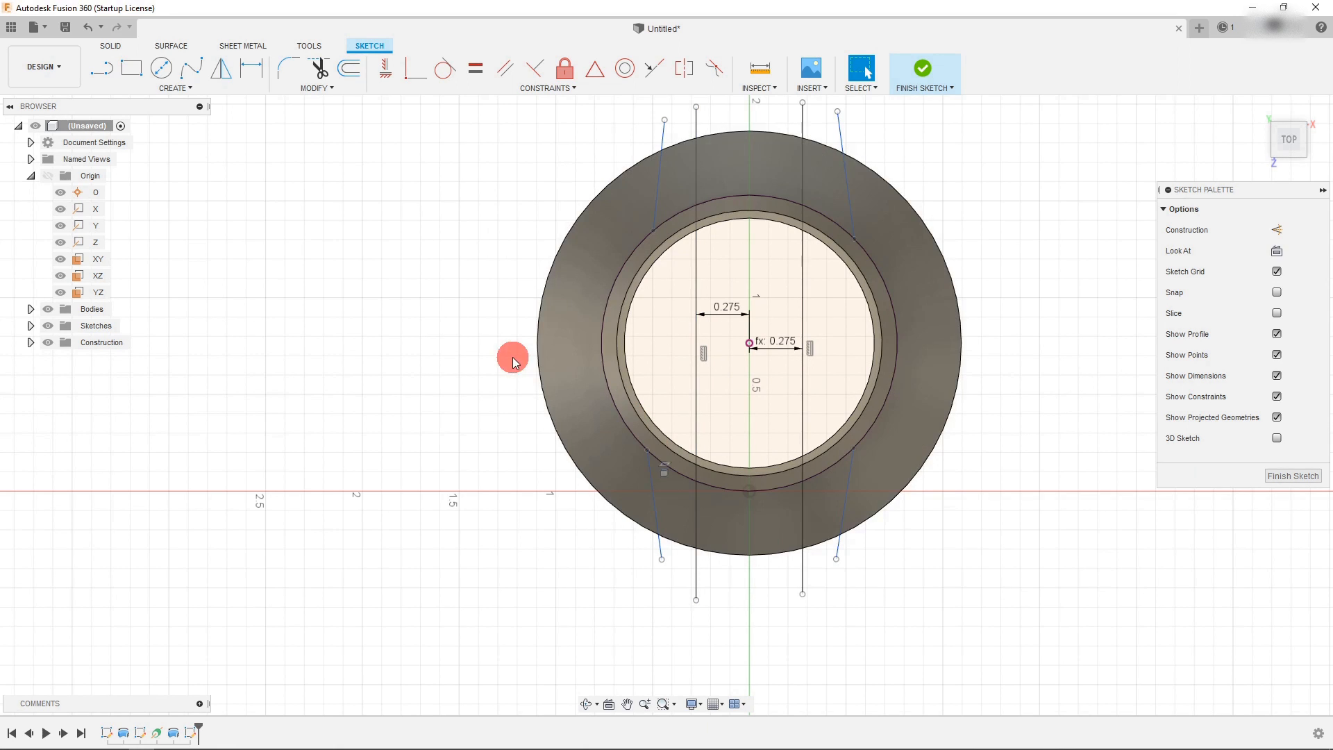
pyautogui.click(253, 69)
pyautogui.click(749, 344)
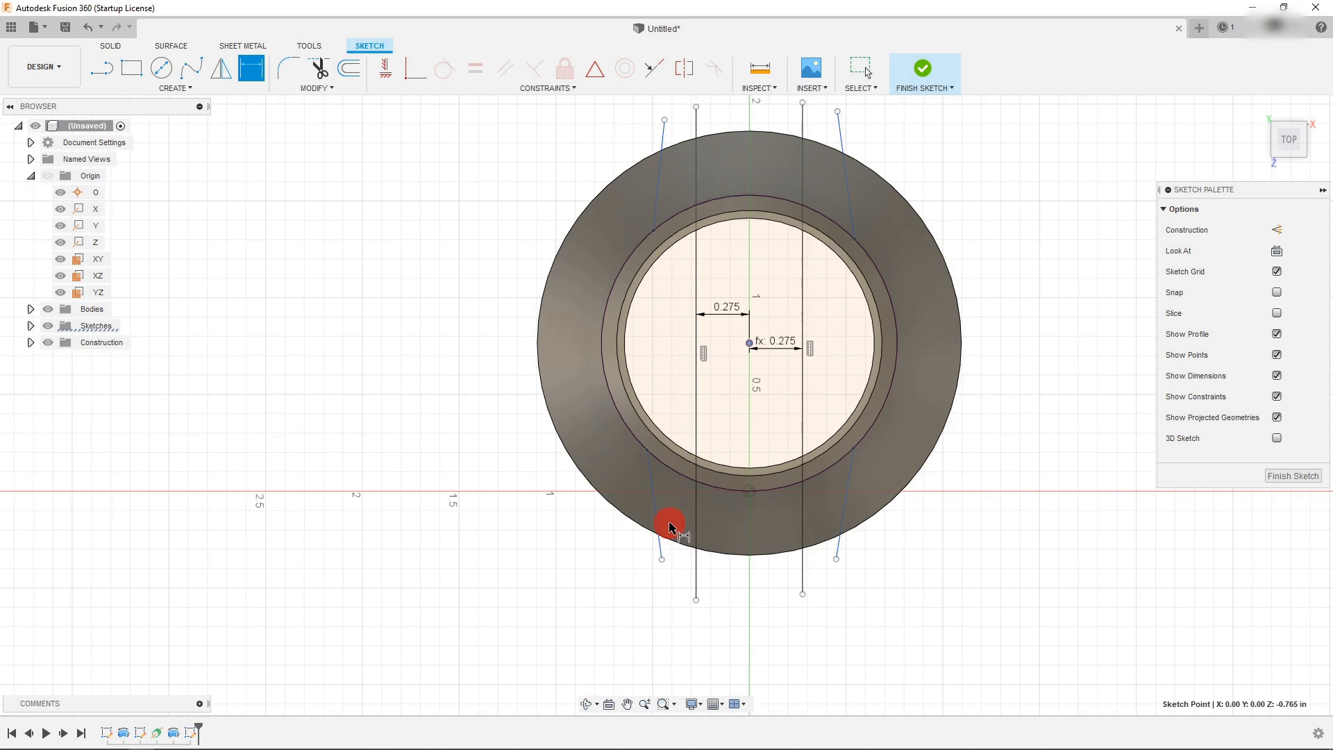
pyautogui.click(648, 452)
pyautogui.click(656, 326)
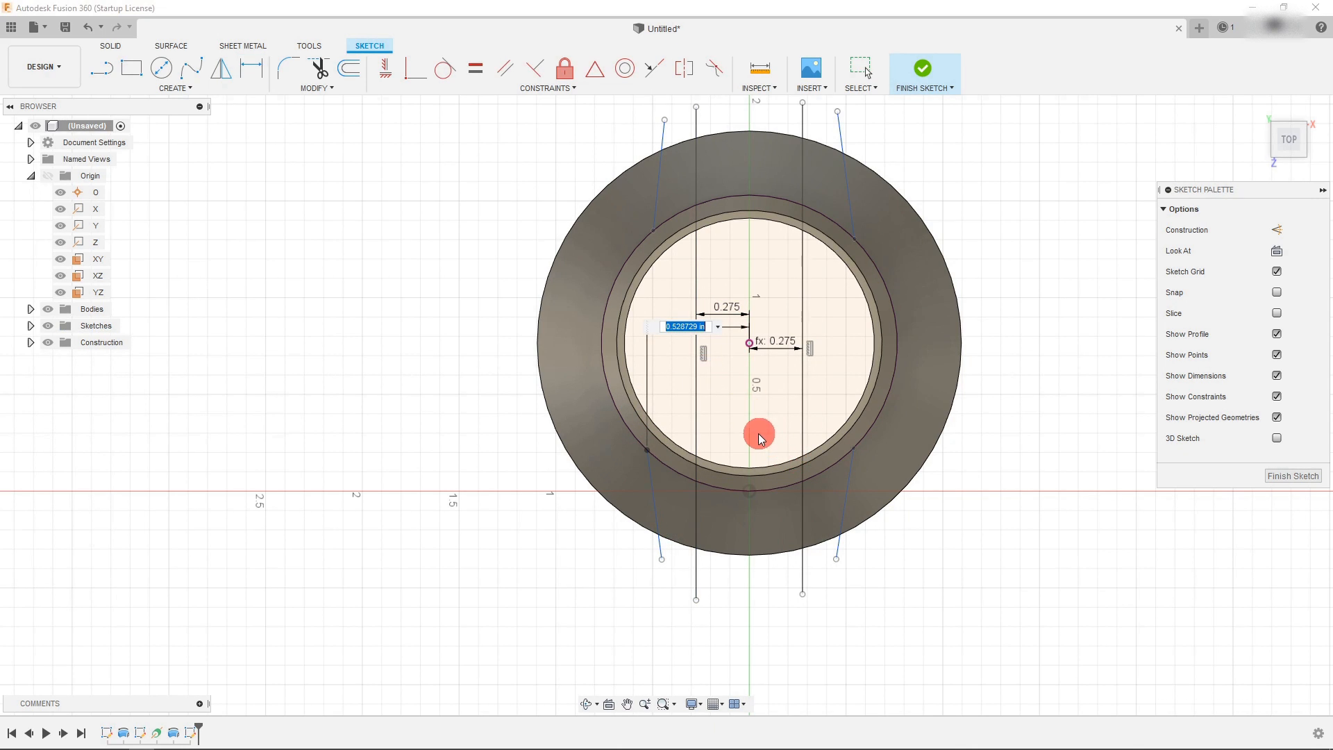
pyautogui.write('.6')
pyautogui.press('Return')
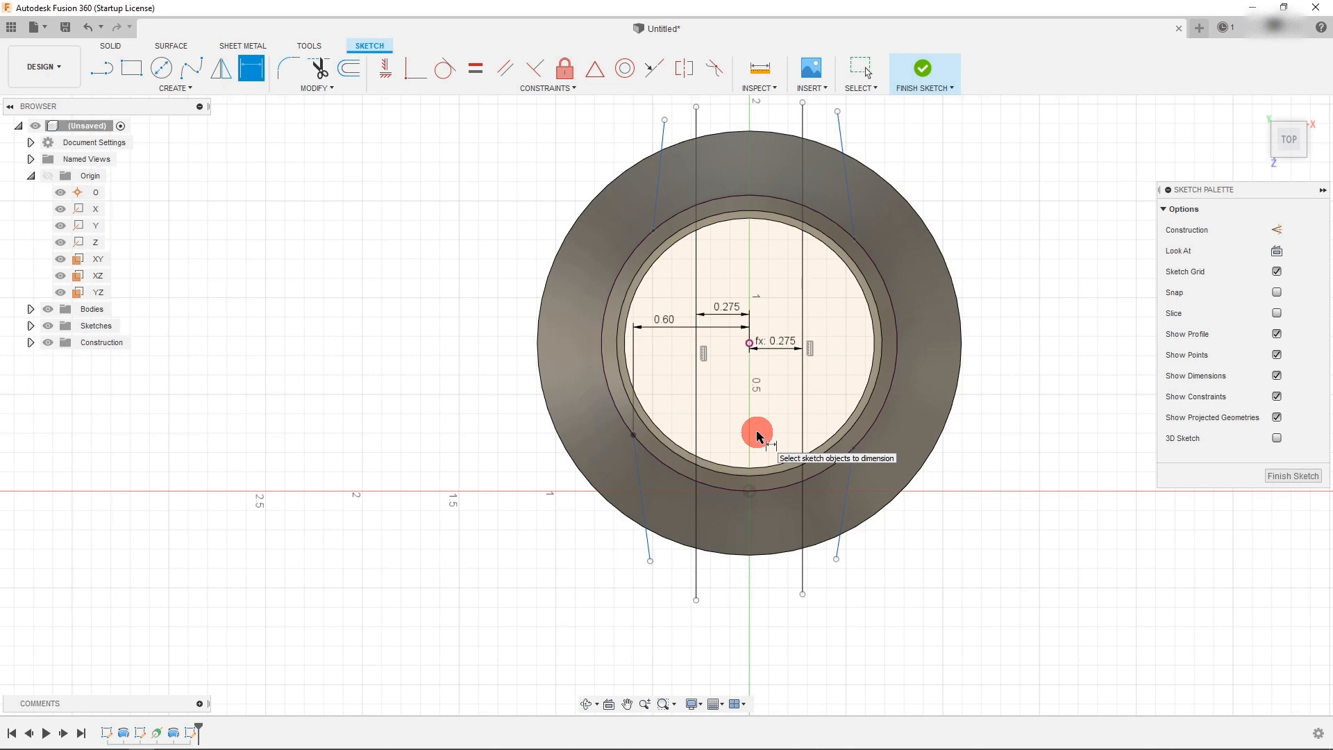
# Dimension the lower right slanted line's endpoint horizontally from the centre point, linking the distance to the existing 0.60 in dimension.
pyautogui.click(750, 343)
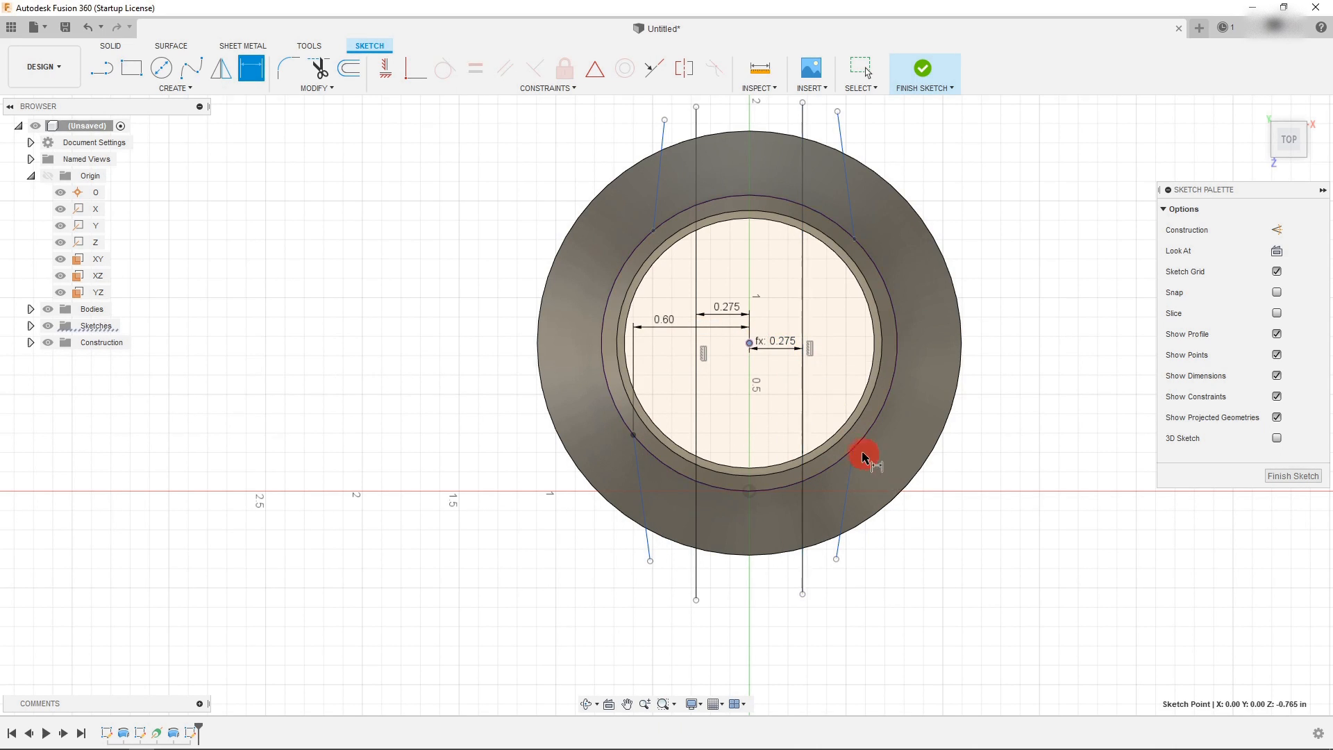
pyautogui.keyDown('shift'); pyautogui.click(854, 448); pyautogui.keyUp('shift')
pyautogui.click(799, 306)
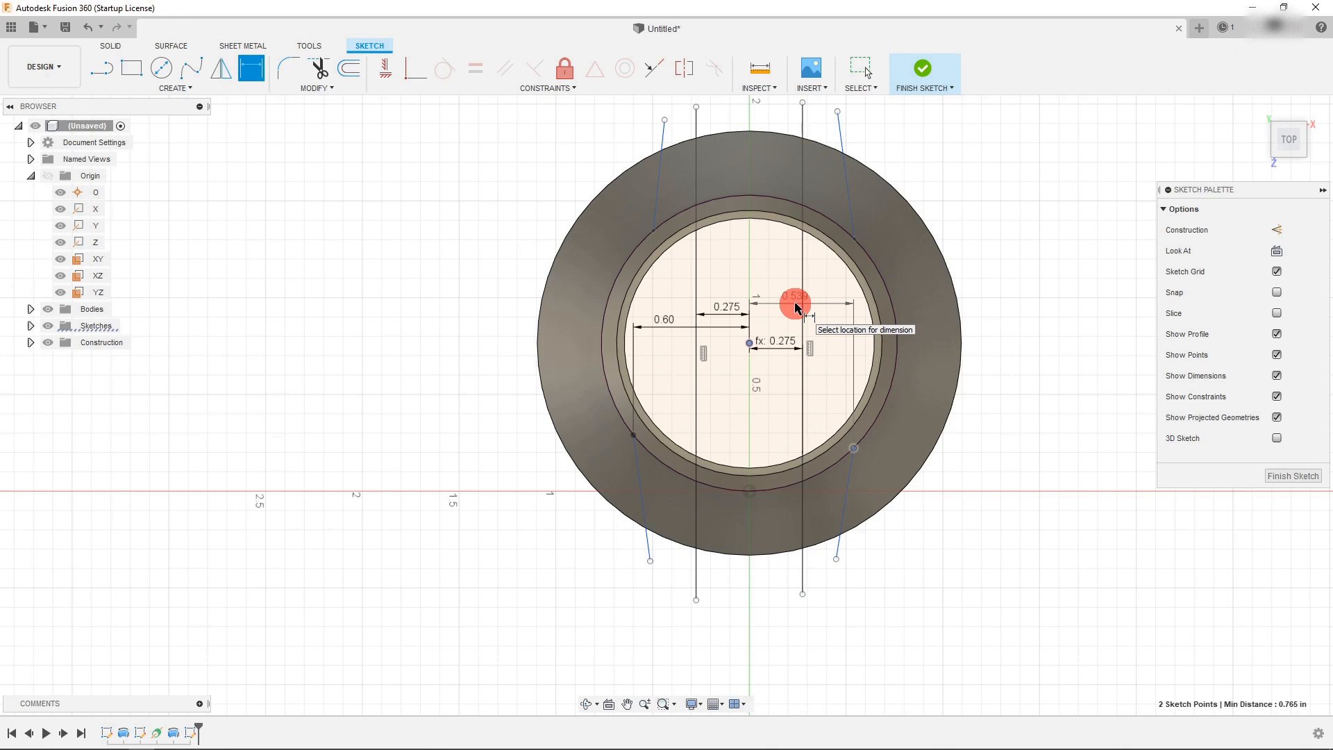
pyautogui.click(660, 337)
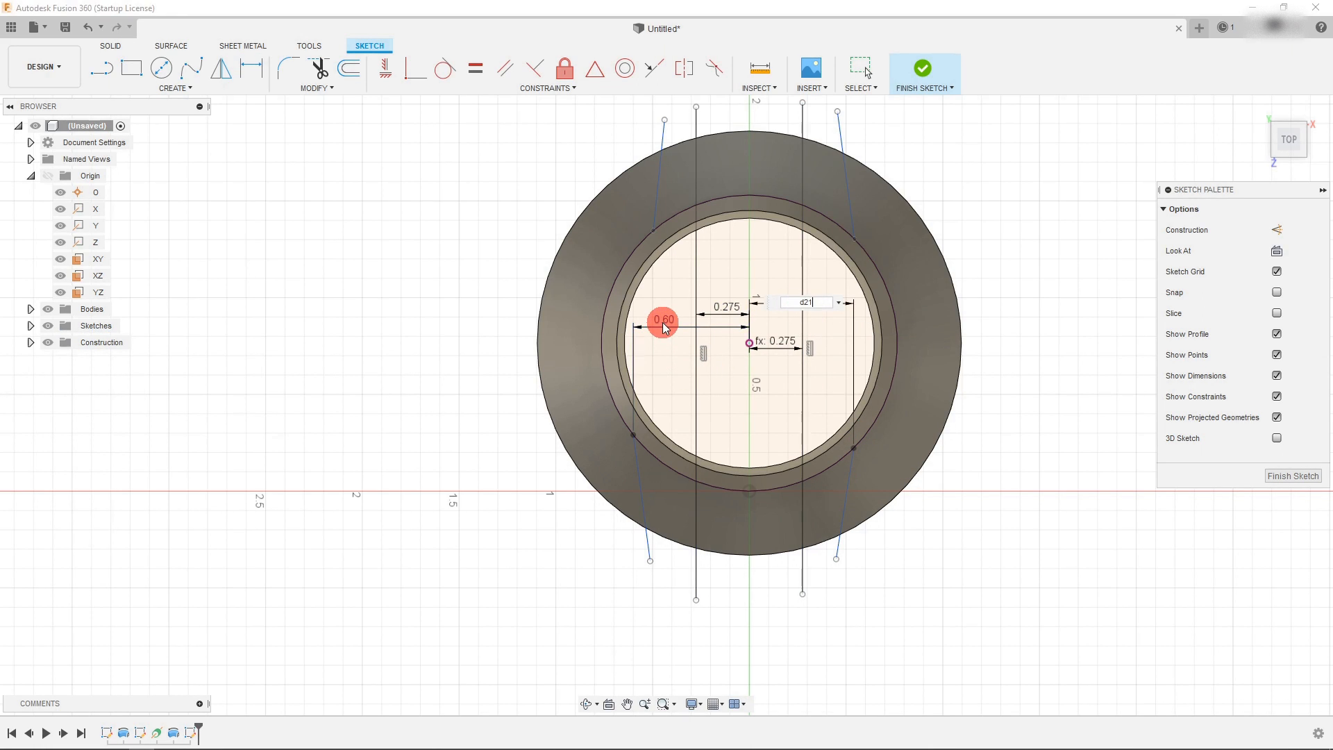
pyautogui.click(839, 381)
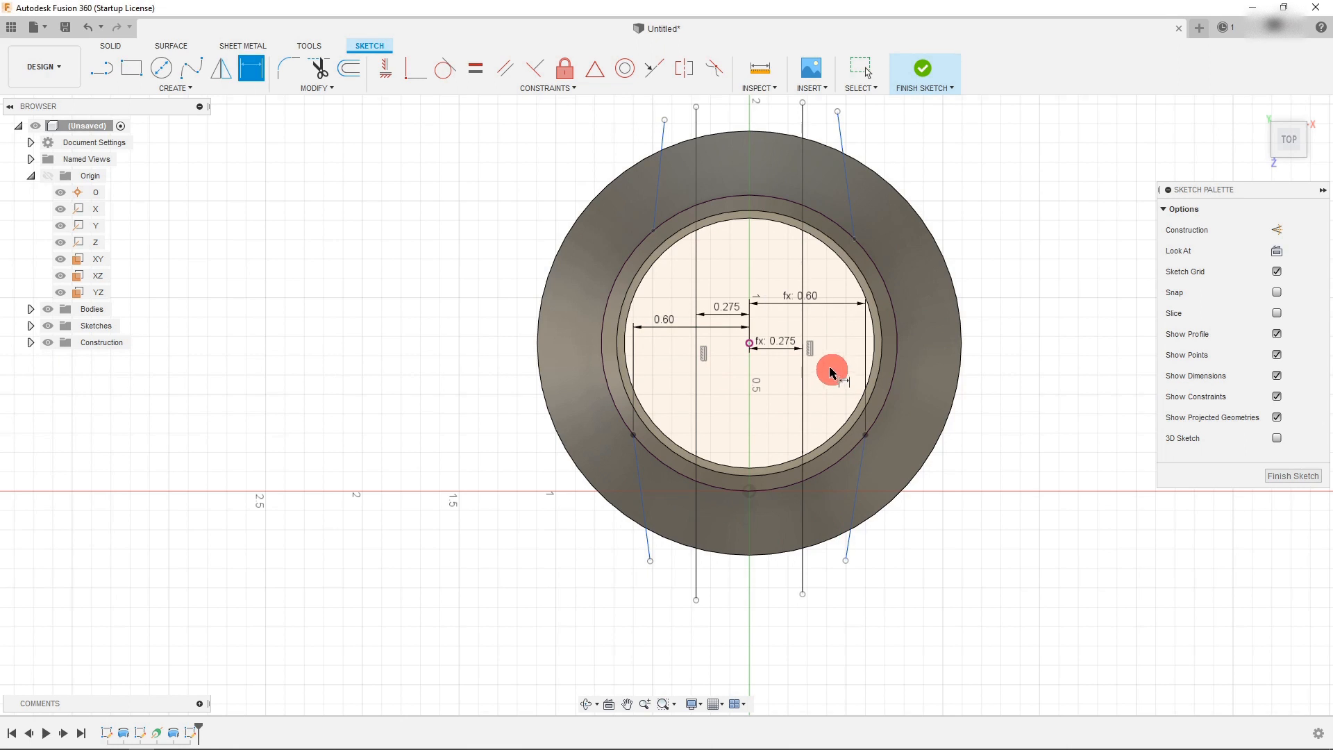
# Dimension the upper left slanted line's endpoint horizontally from the centre point, linking it to the 0.60 in dimension as d21.
pyautogui.click(750, 342)
pyautogui.click(653, 230)
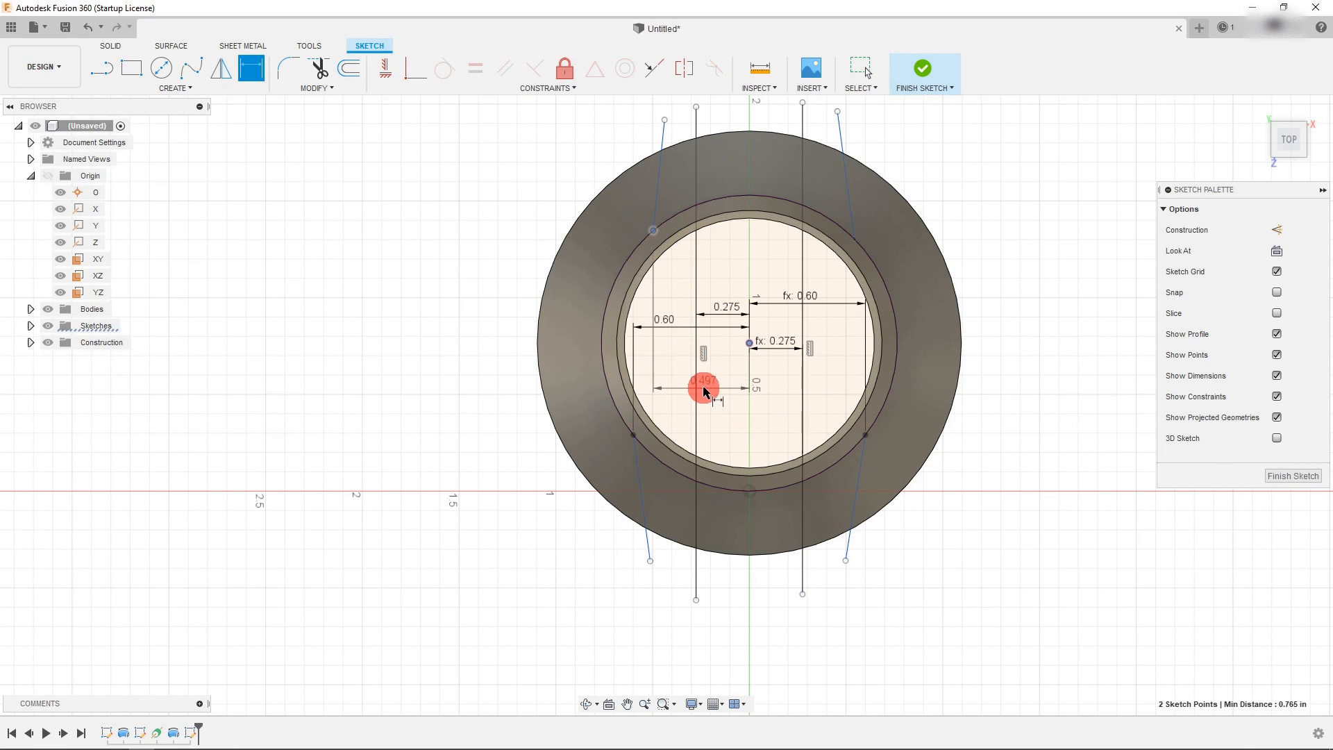
pyautogui.click(706, 382)
pyautogui.write('d21')
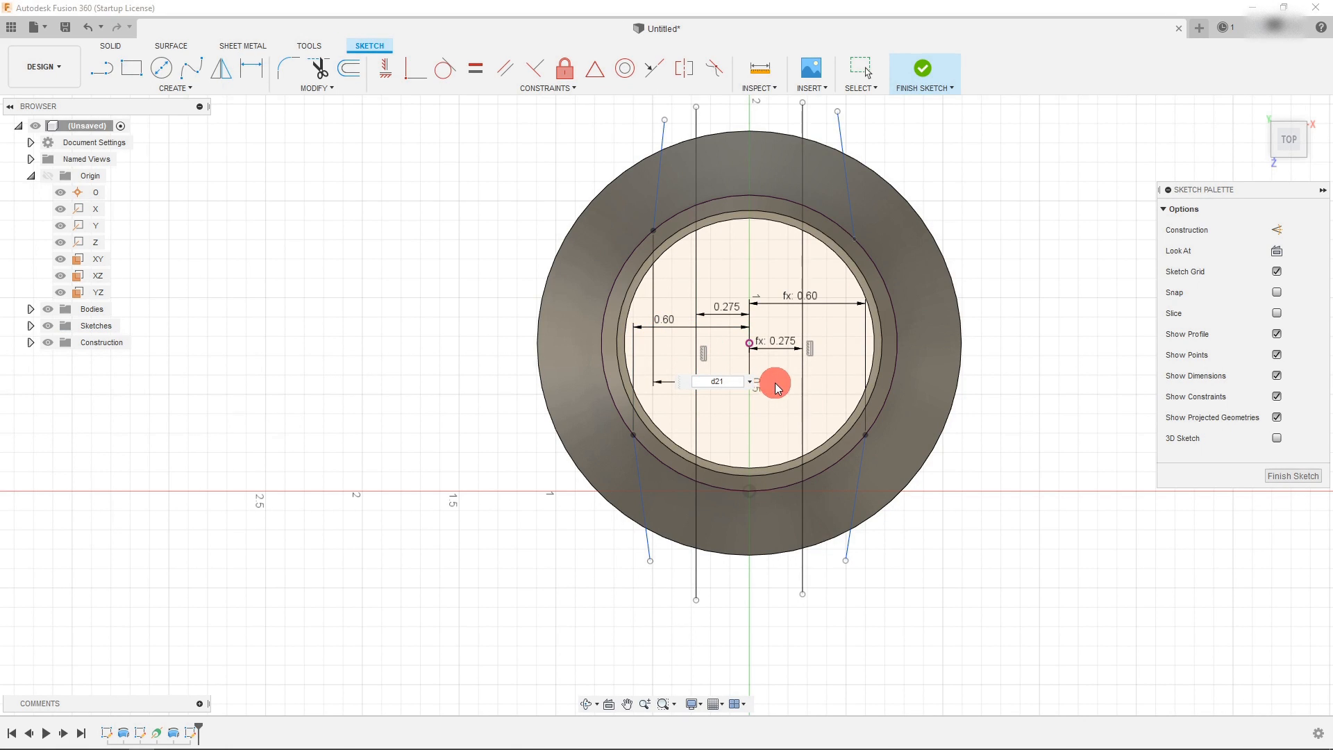
pyautogui.press('Return')
# Dimension the upper right slanted line's endpoint on the circle horizontally from the centre point, linked to the 0.60 in dimension.
pyautogui.click(855, 241)
pyautogui.click(750, 343)
pyautogui.click(751, 344)
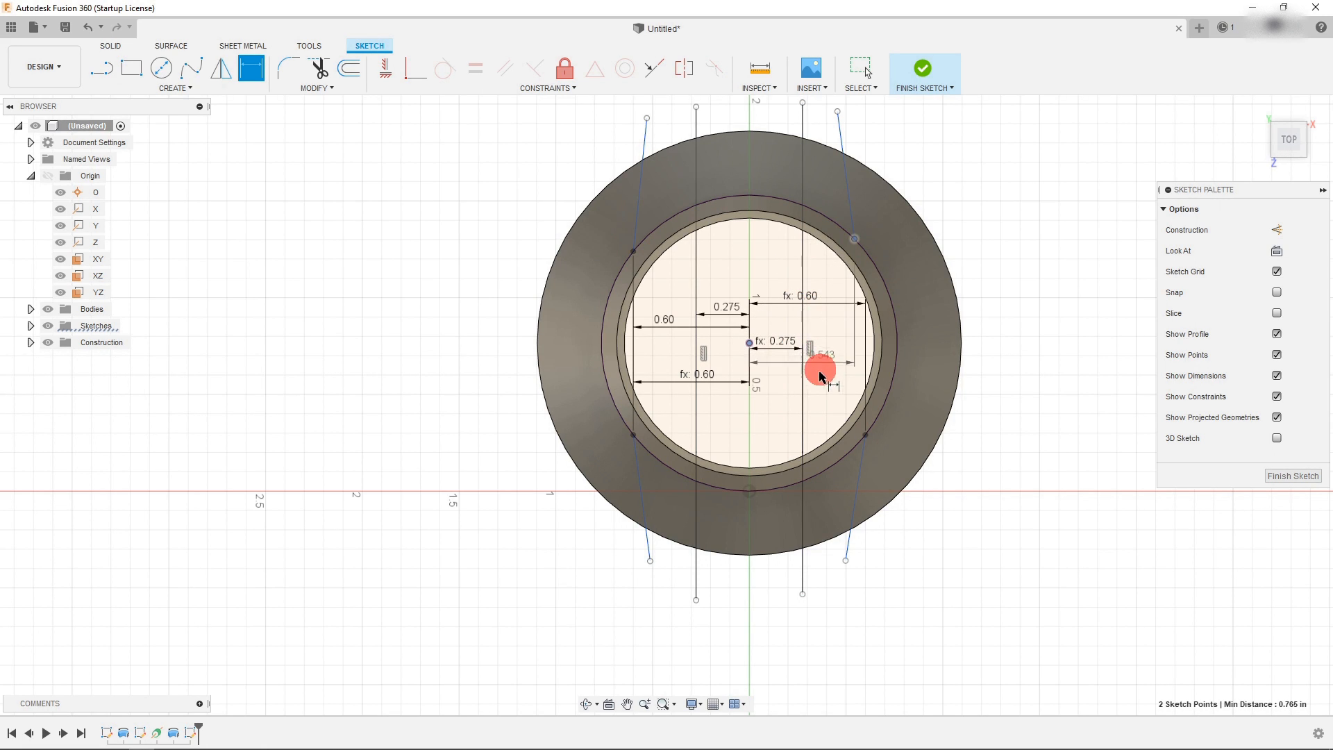
pyautogui.click(783, 398)
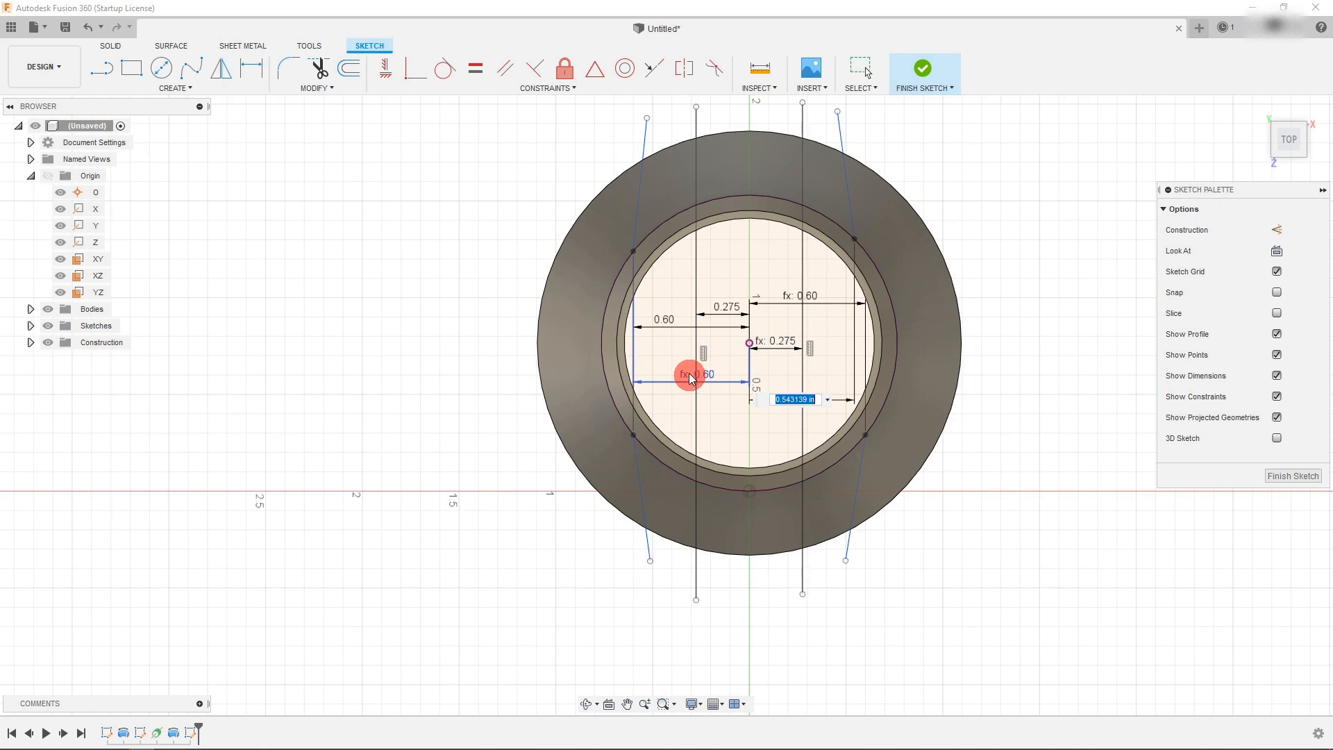
pyautogui.click(666, 319)
pyautogui.press('Return')
pyautogui.scroll(-3, 766, 338)
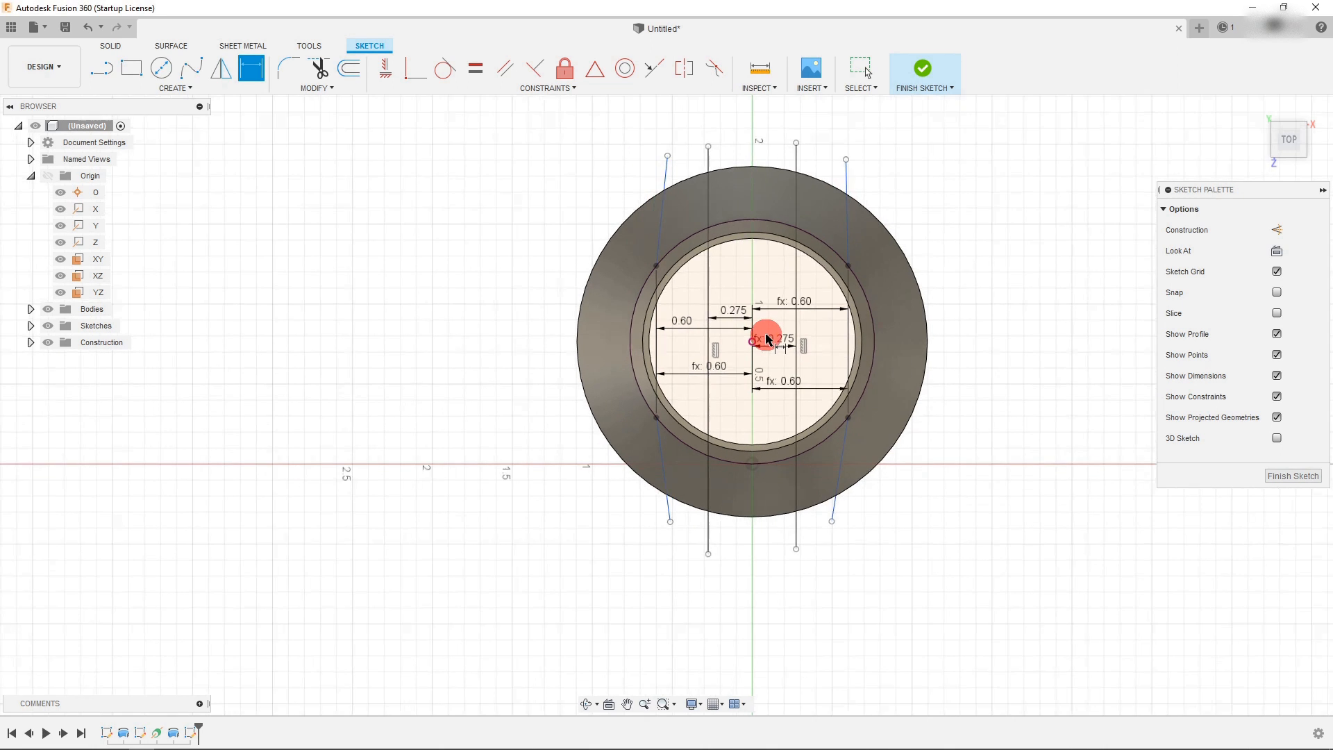
pyautogui.scroll(3, 741, 164)
pyautogui.scroll(-2, 747, 194)
pyautogui.press('Escape')
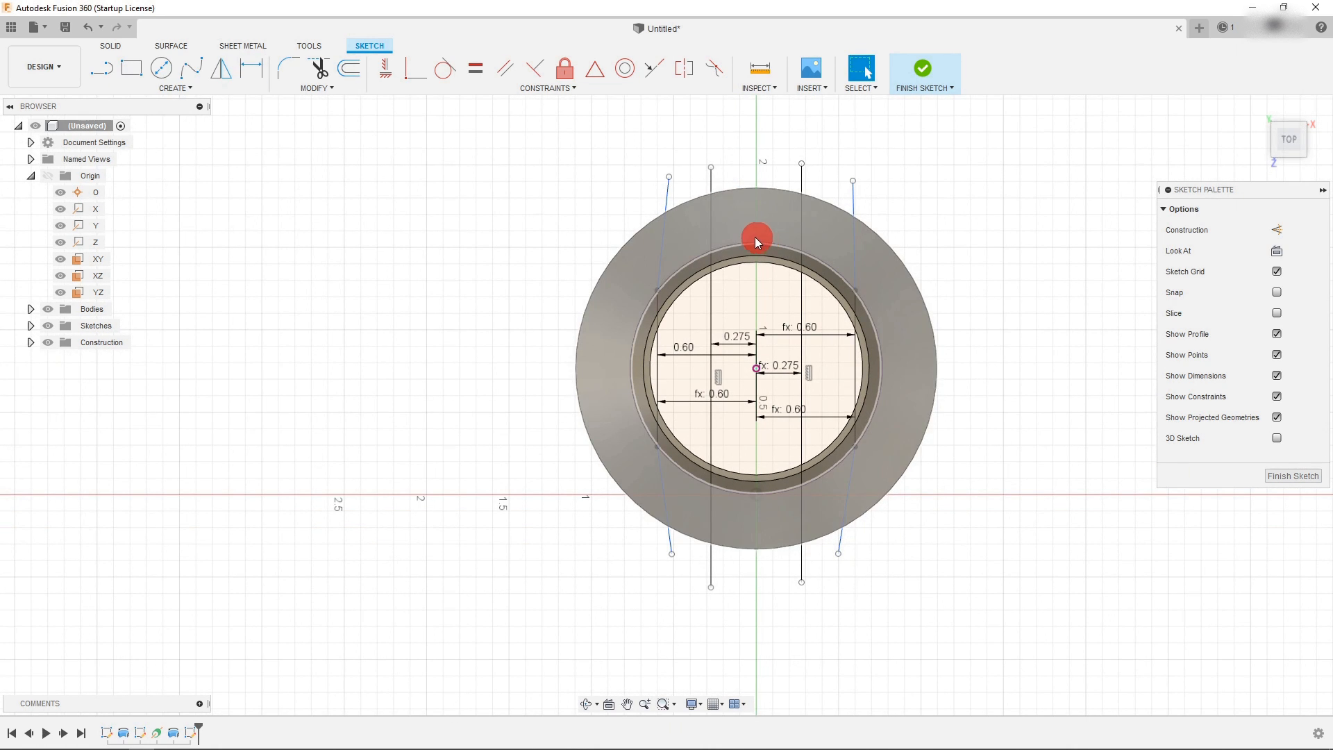
# Dimension the angle between the upper left slanted line and the left vertical line as 7 degrees.
pyautogui.scroll(2, 754, 222)
pyautogui.click(255, 70)
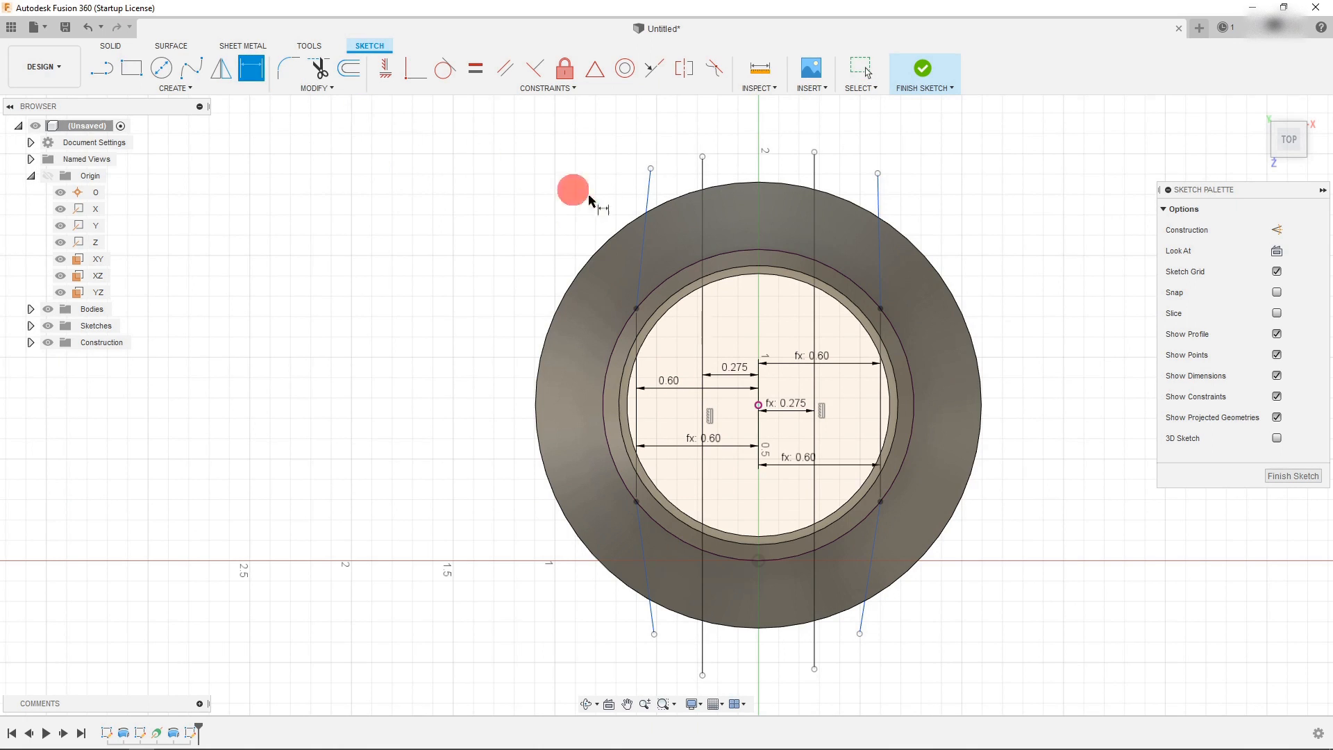
pyautogui.click(646, 221)
pyautogui.click(702, 232)
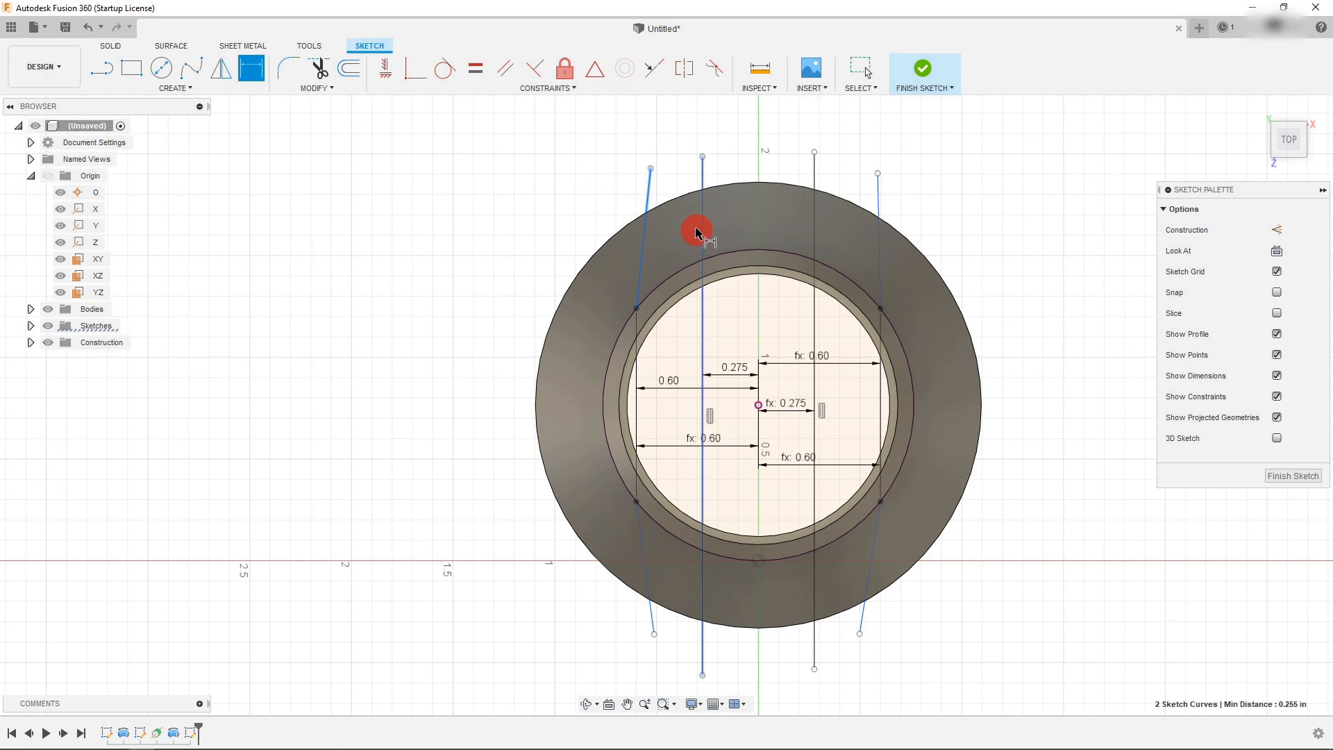
pyautogui.click(681, 173)
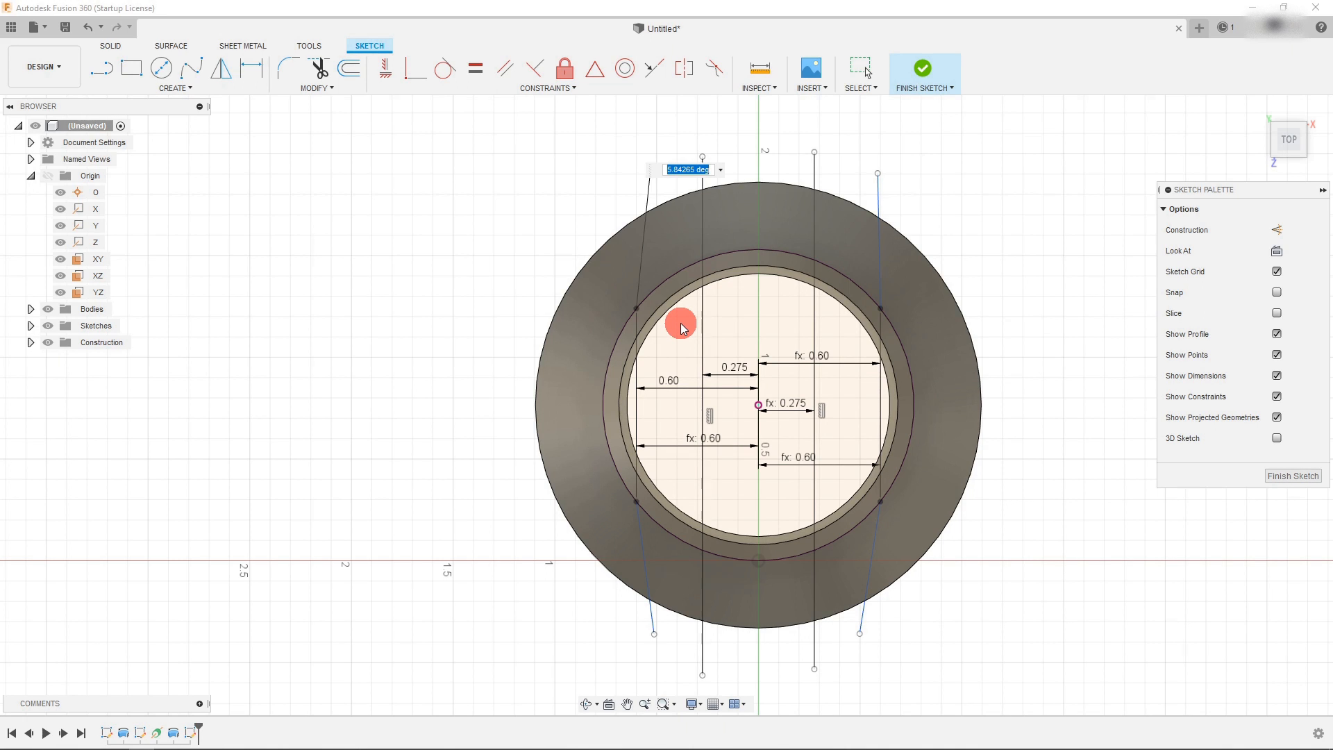
pyautogui.write('7')
pyautogui.press('Return')
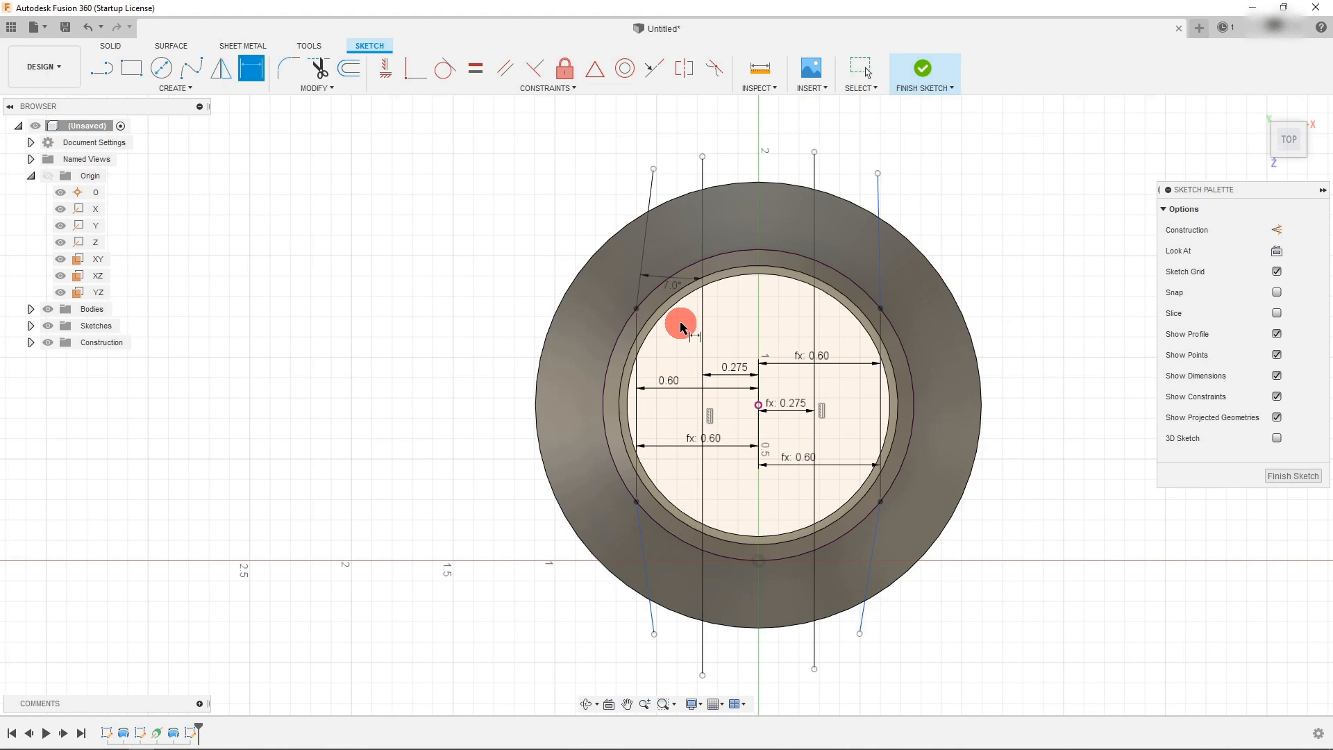
# Dimension the angle between the right vertical line and the upper right slanted line, linking it to the existing 7 degree dimension.
pyautogui.click(815, 236)
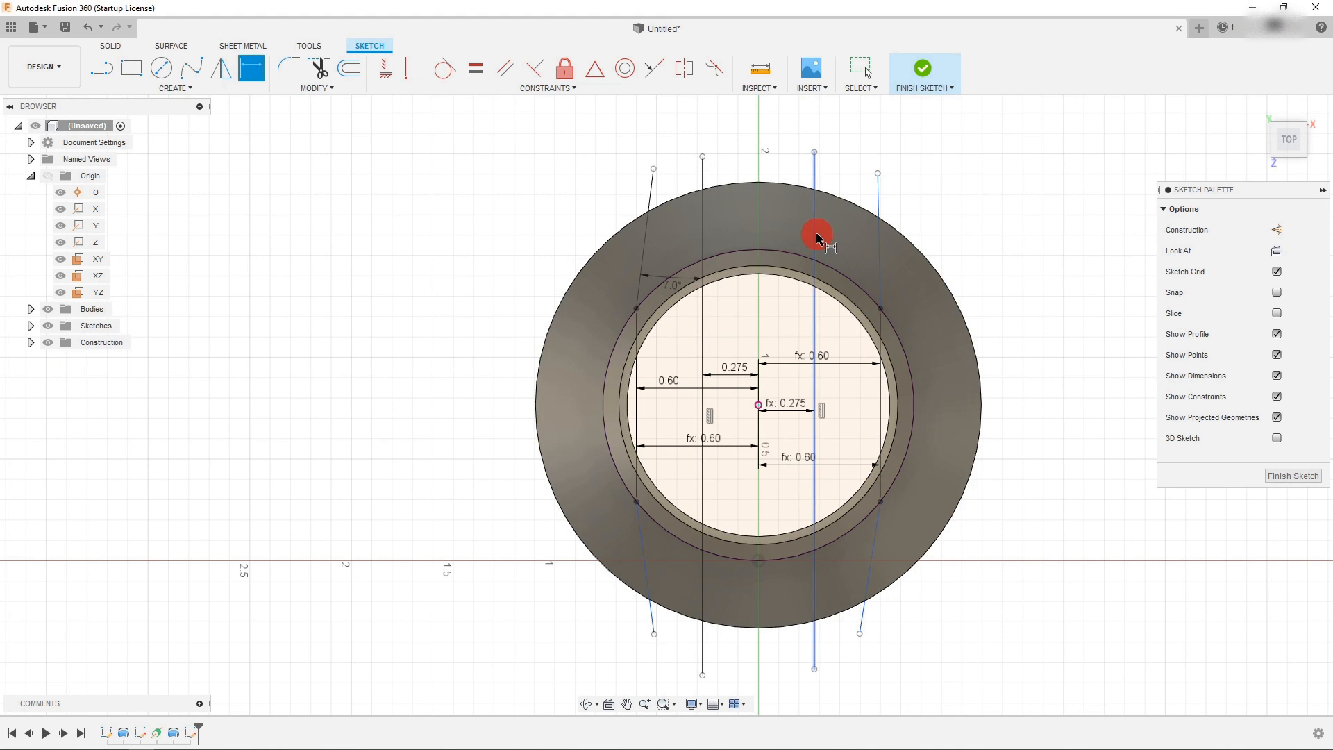
pyautogui.click(878, 248)
pyautogui.click(843, 185)
pyautogui.write('7')
pyautogui.press('Return')
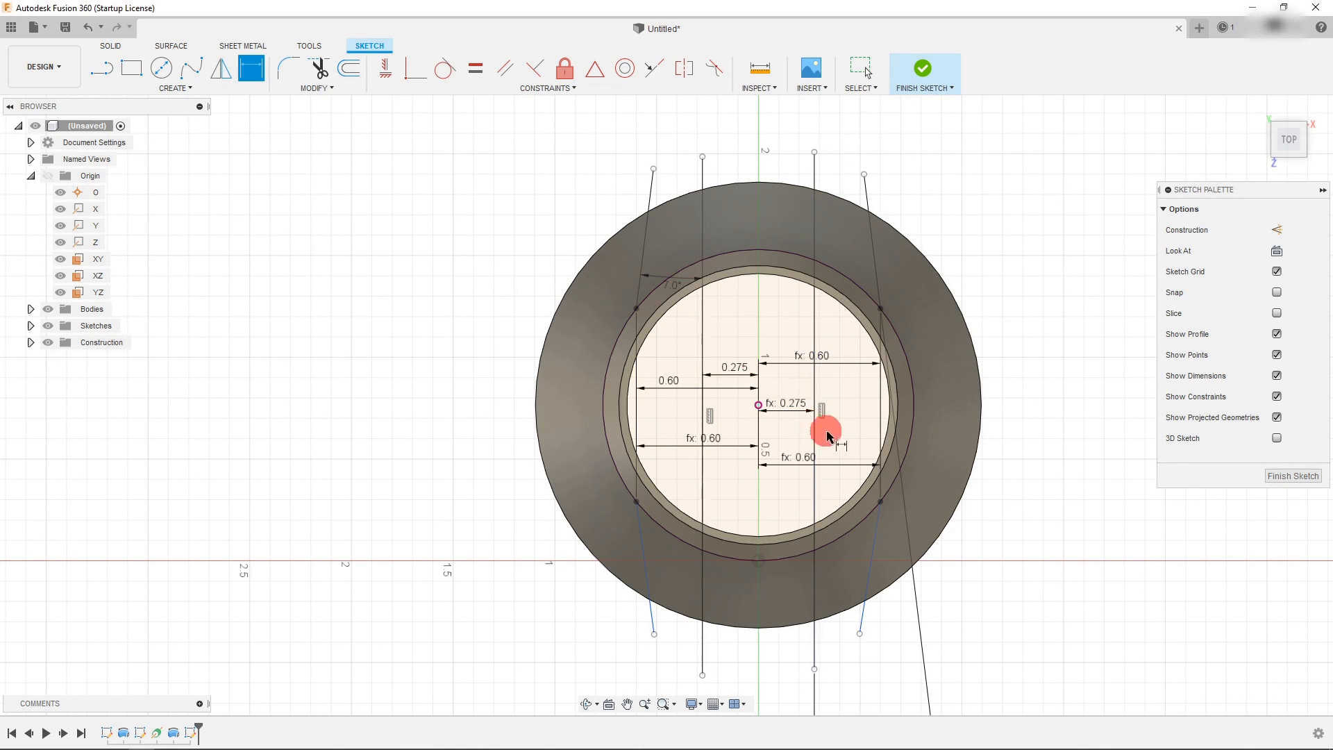
pyautogui.scroll(-5, 888, 375)
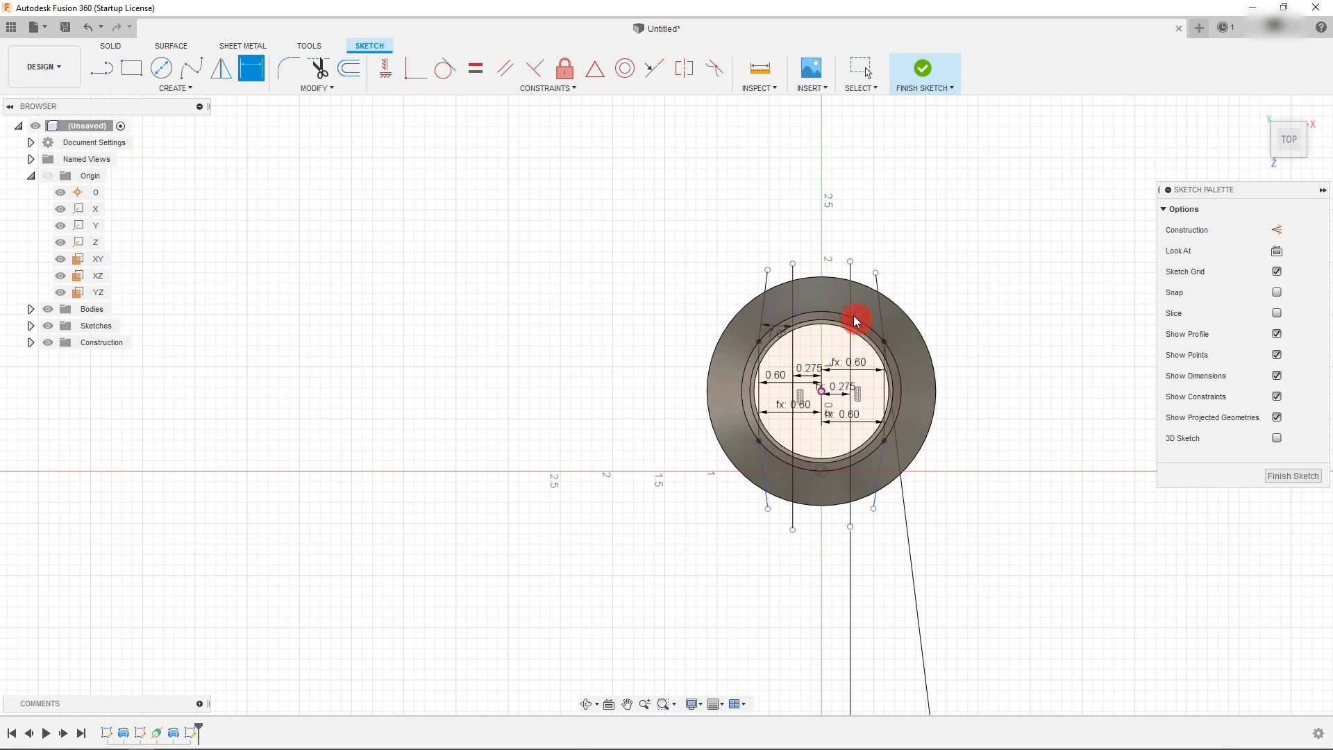
pyautogui.scroll(3, 878, 341)
pyautogui.press('Escape')
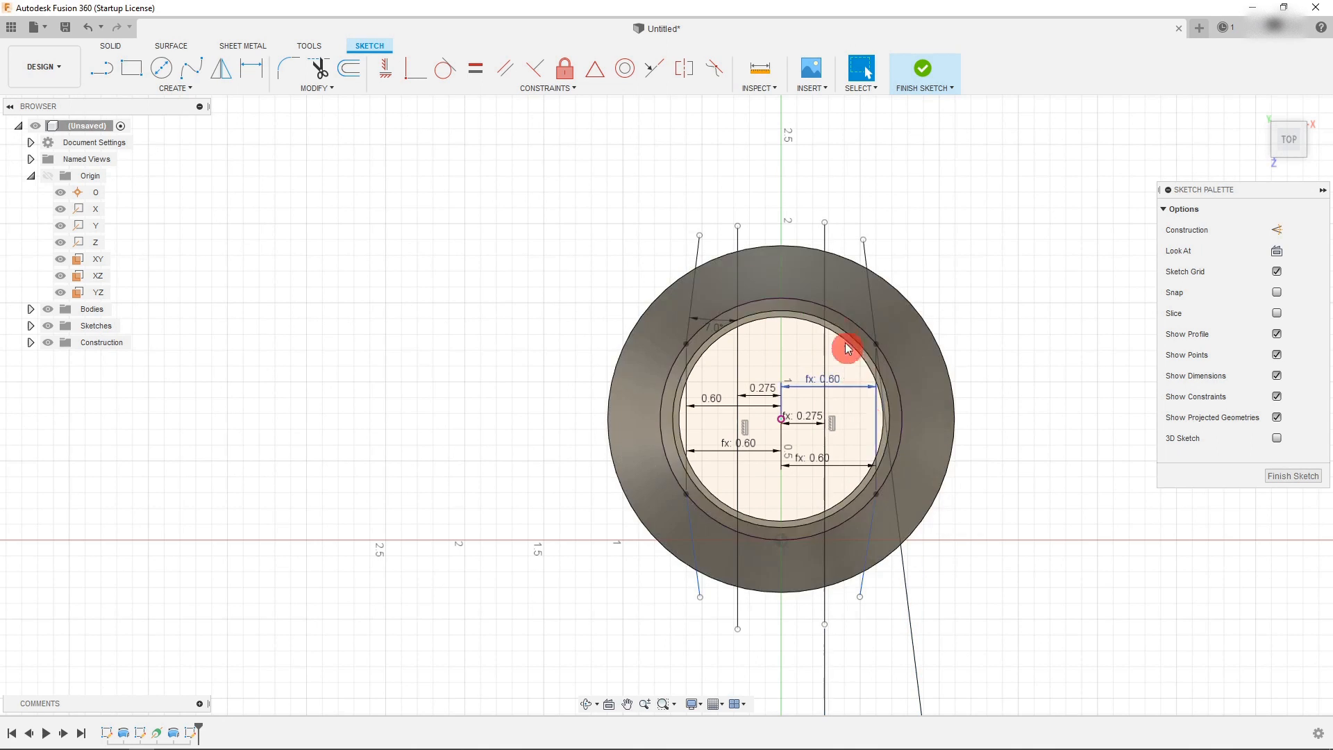
# Dimension the angle between the lower right slanted line and the right vertical line, linking it to the 7 degree dimension as d25.
pyautogui.click(869, 566)
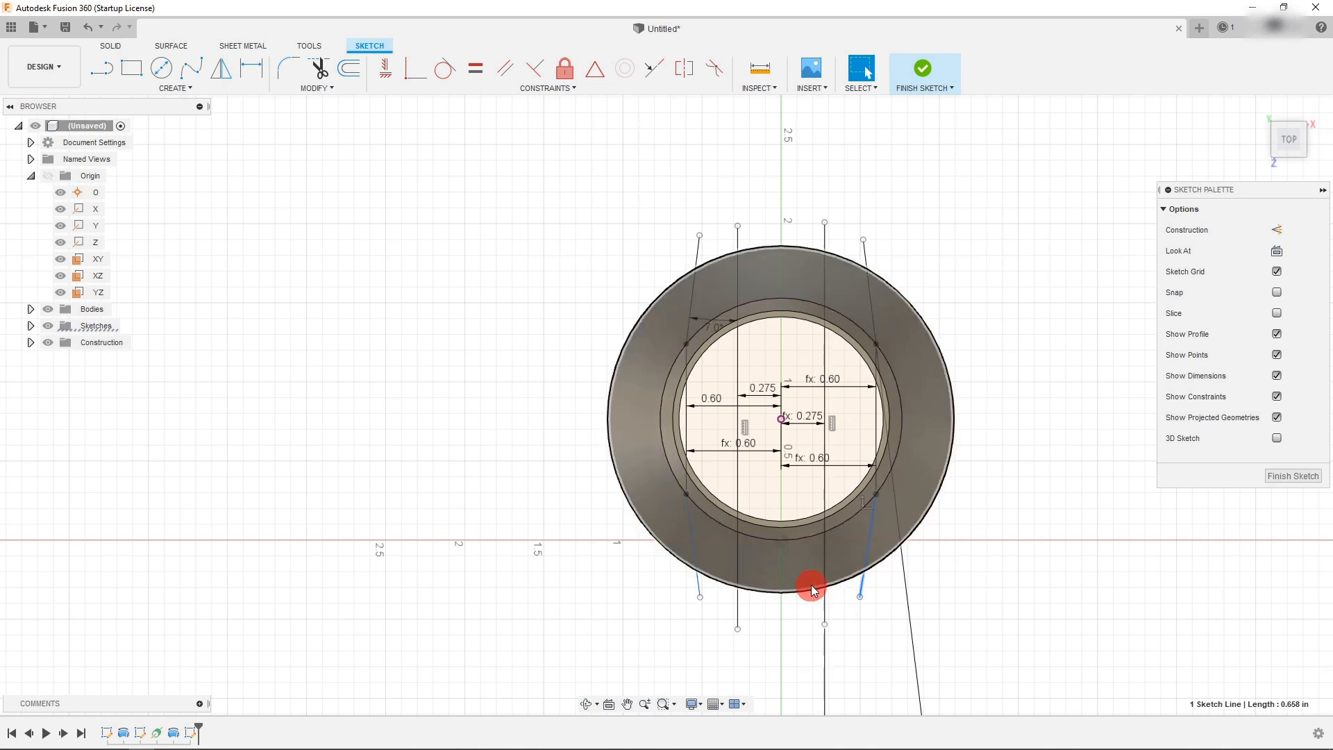
pyautogui.click(263, 69)
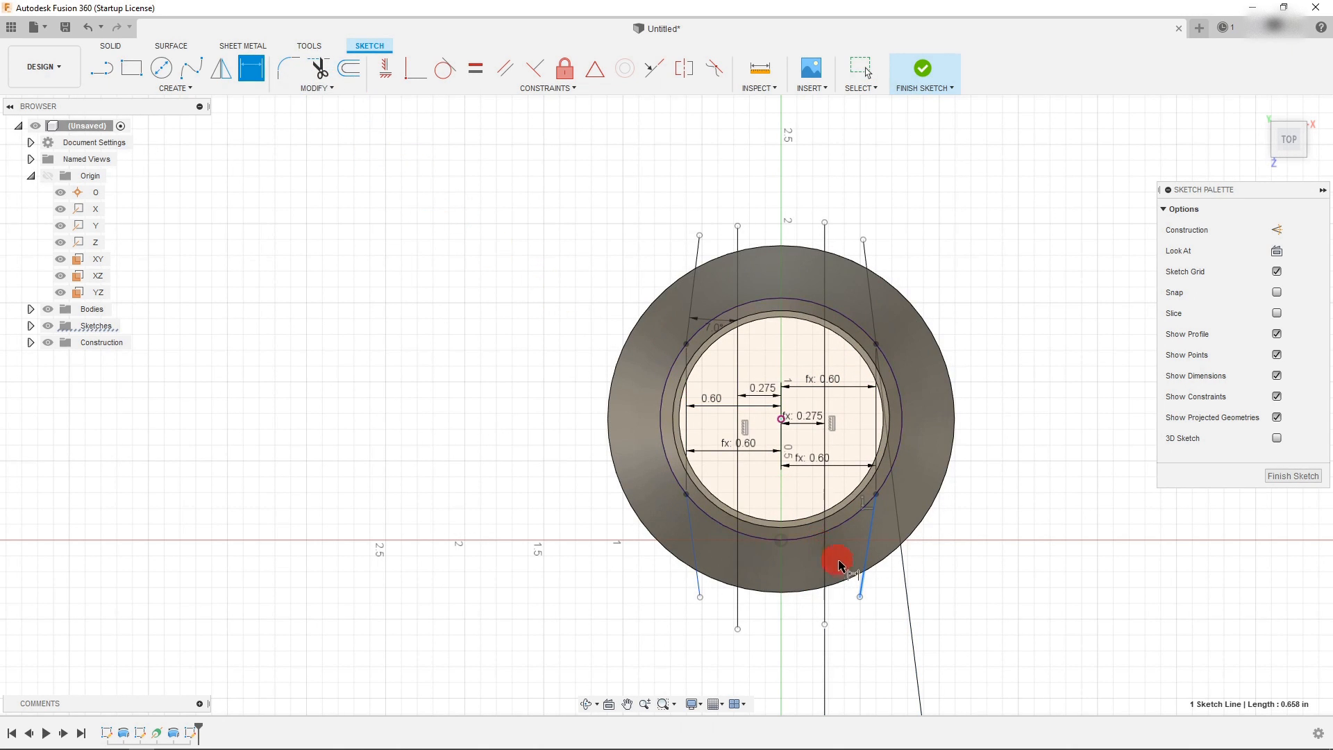
pyautogui.click(826, 582)
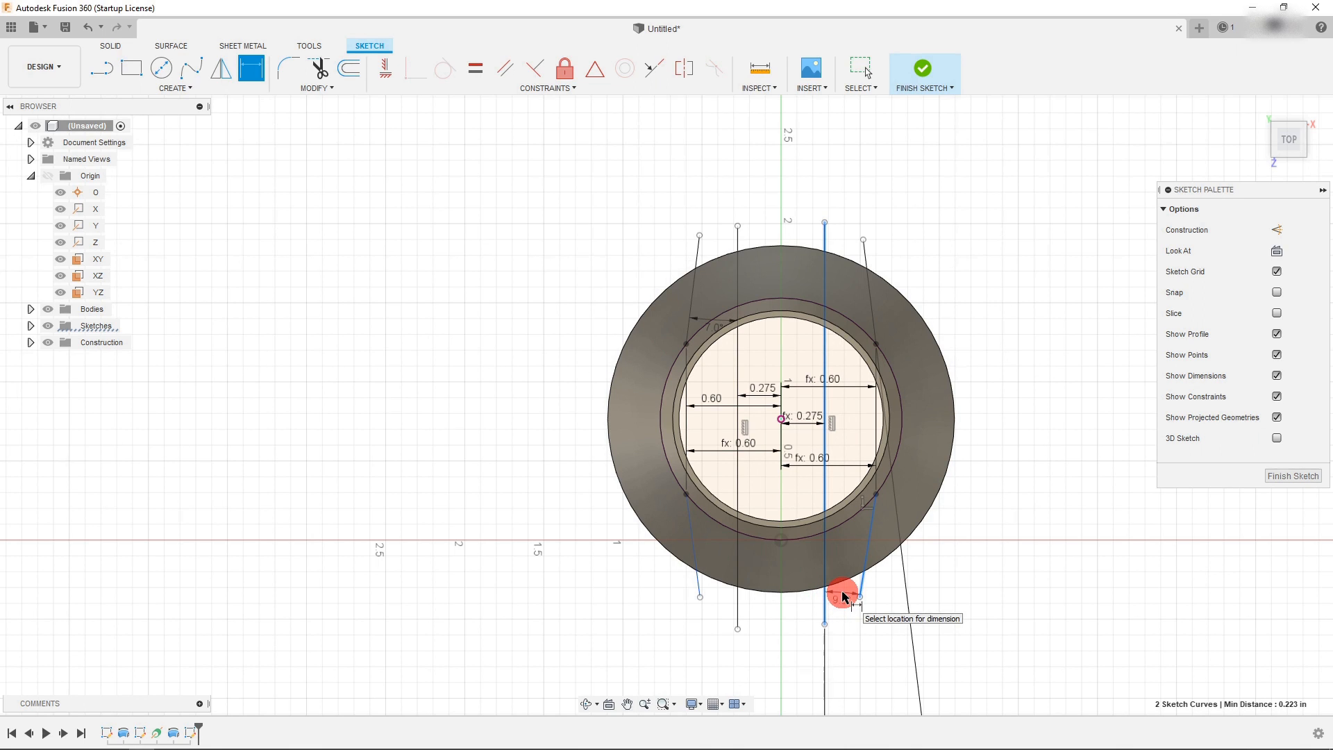
pyautogui.click(842, 596)
pyautogui.write('d25')
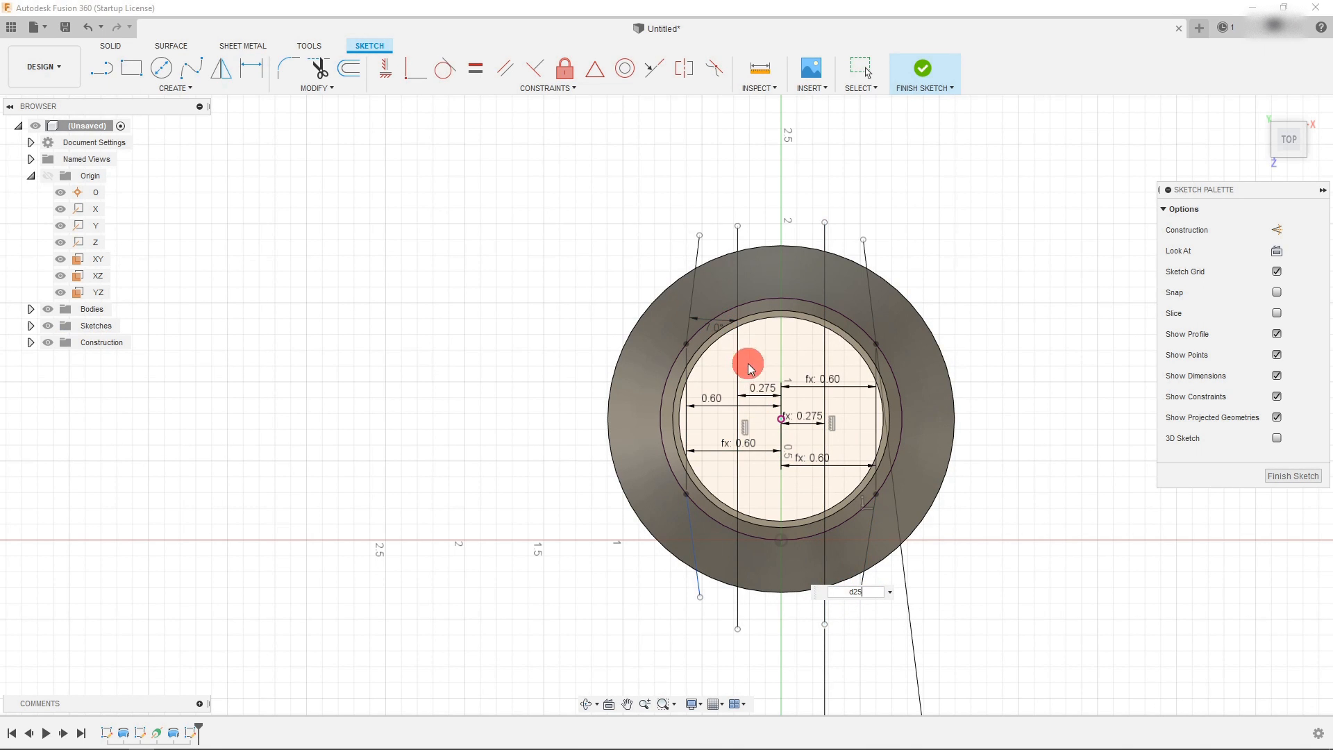
pyautogui.press('Return')
# Dimension the angle between the lower left slanted line and the left vertical line, linking it to the 7 degree dimension as d25.
pyautogui.click(697, 582)
pyautogui.click(738, 595)
pyautogui.click(717, 587)
pyautogui.write('d25')
pyautogui.press('Return')
pyautogui.scroll(-5, 834, 382)
pyautogui.scroll(5, 834, 384)
pyautogui.press('Escape')
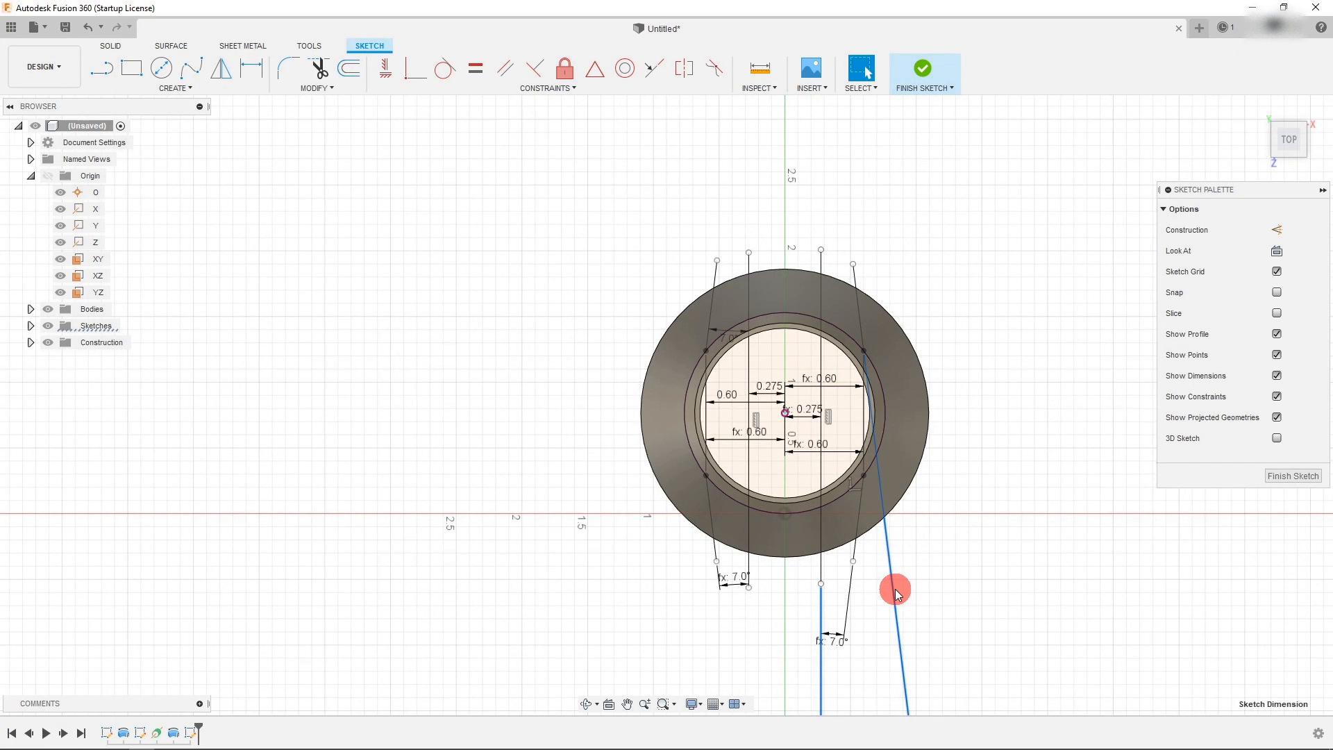
# Move the angle dimension of the upper right slanted line to just above the flange.
pyautogui.press('Delete')
pyautogui.moveTo(876, 246); pyautogui.dragTo(869, 216)
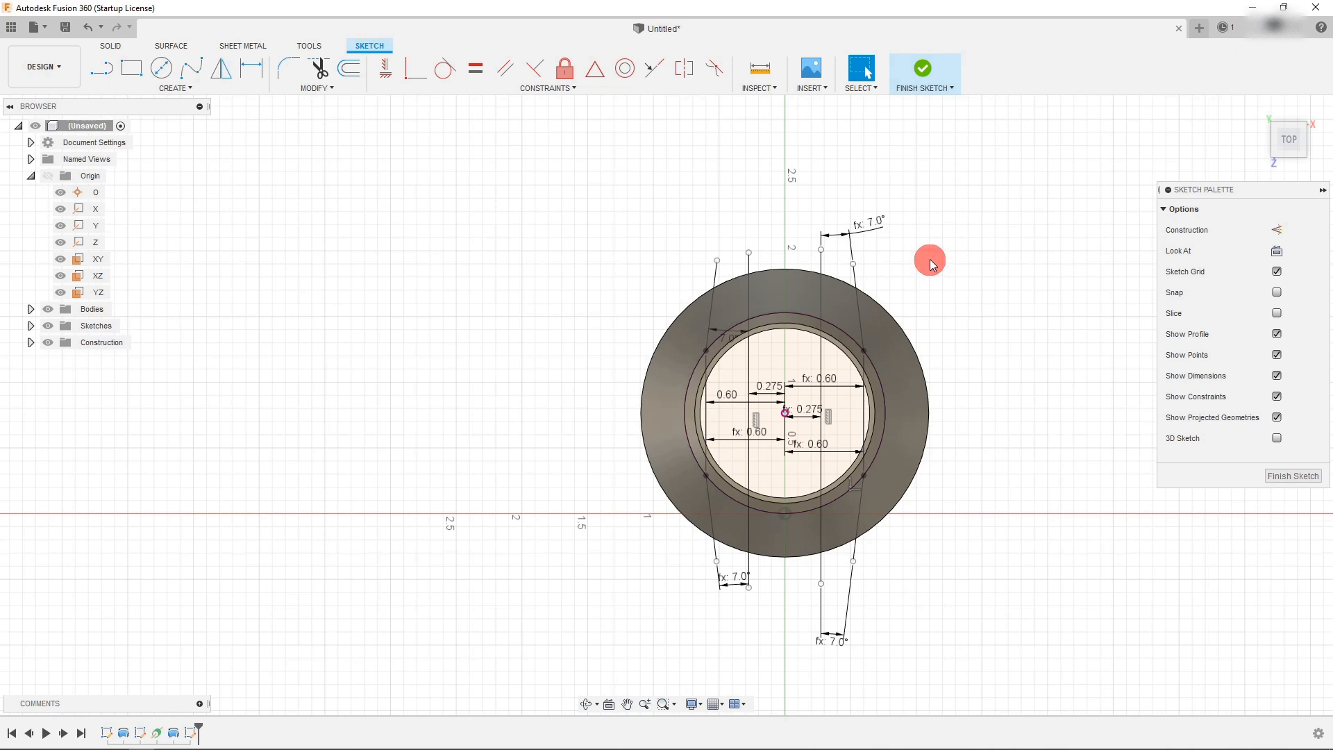
pyautogui.scroll(1, 883, 349)
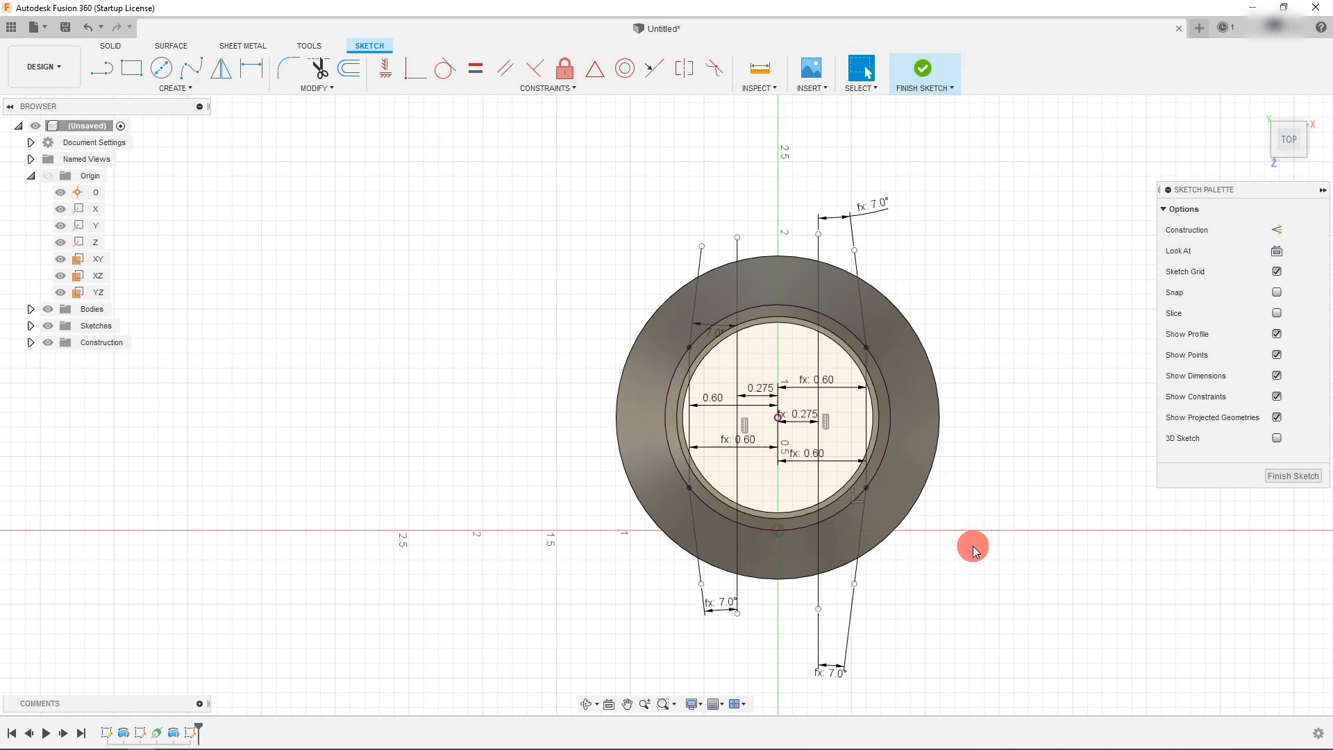
# Sketch three connected lines beyond the flange joining the outer endpoints of the two left slanted lines into a closed region.
pyautogui.scroll(1, 973, 545)
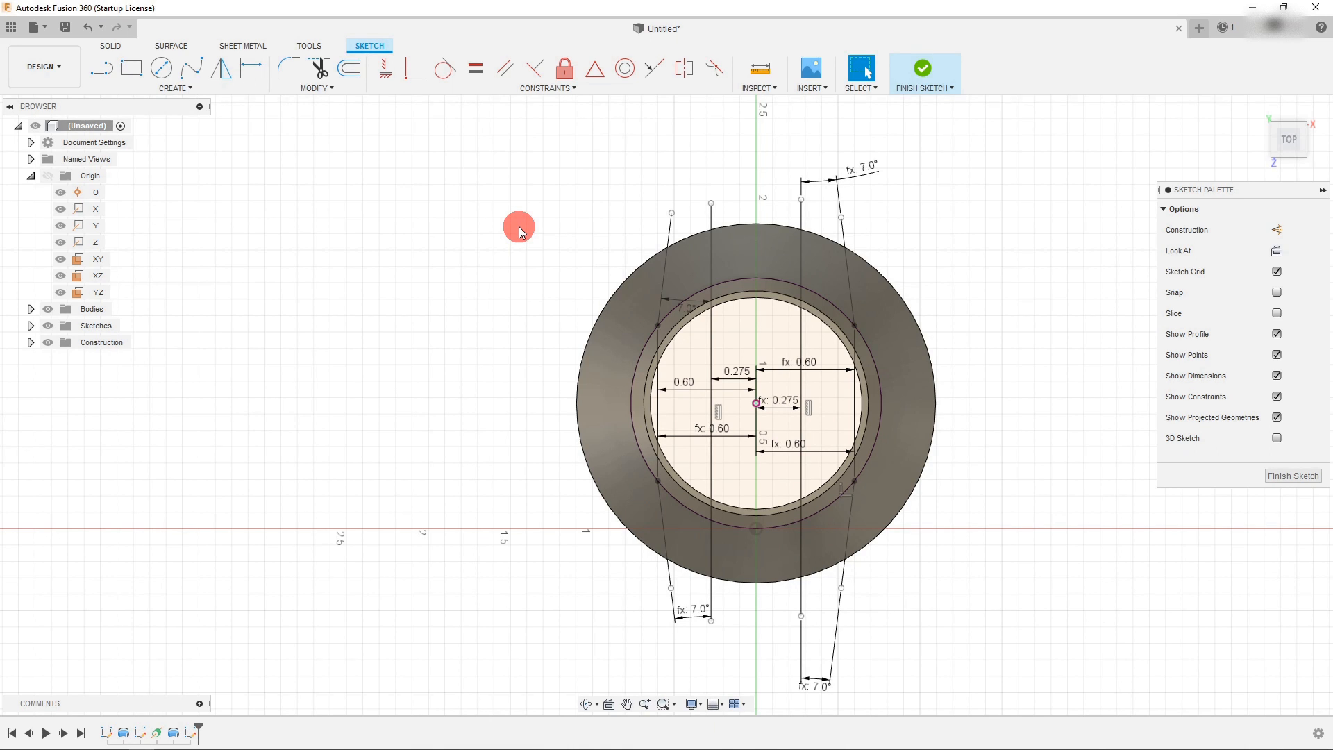
pyautogui.click(102, 67)
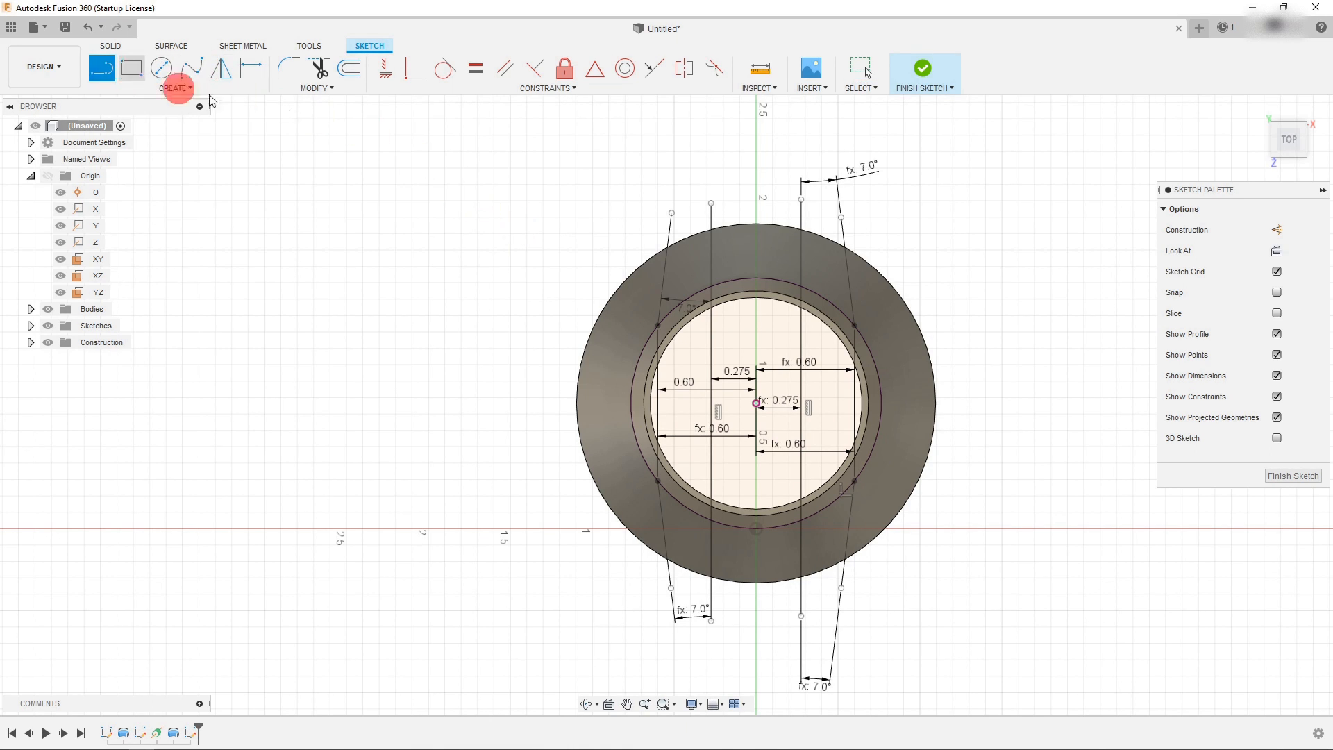
pyautogui.click(672, 215)
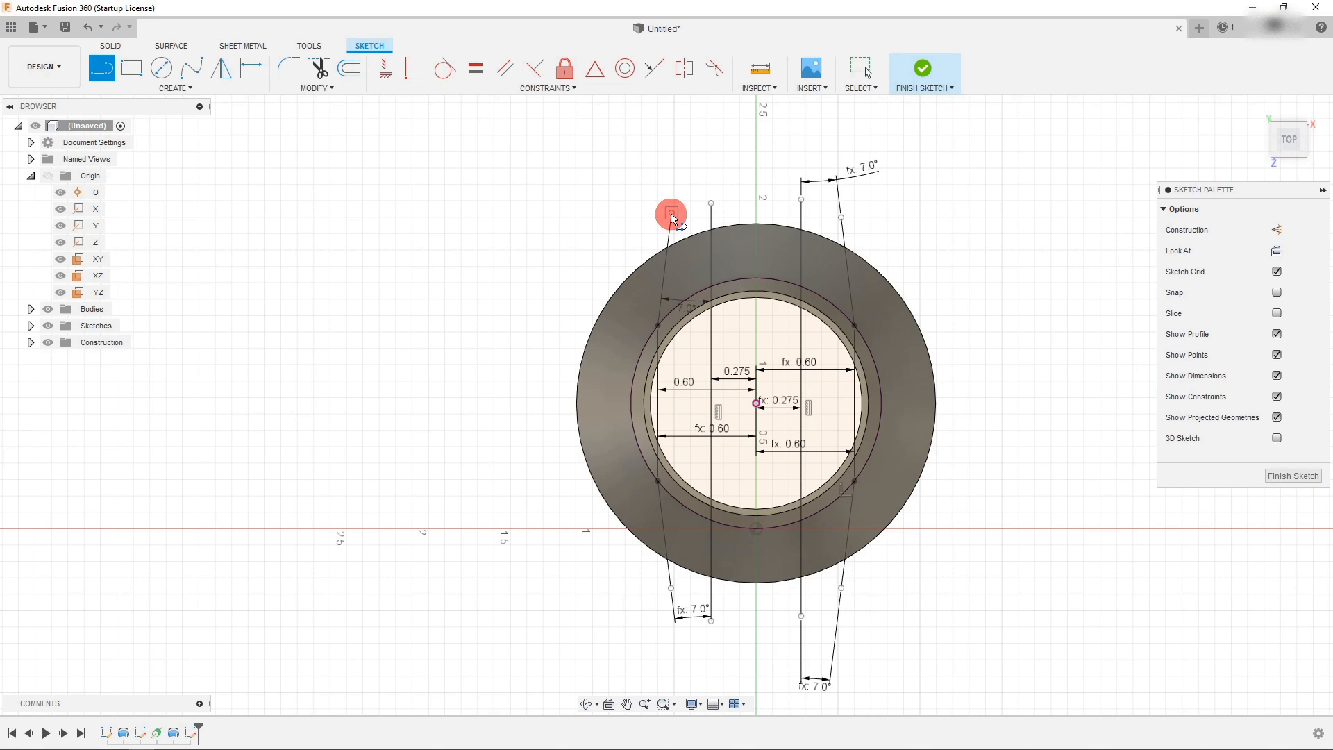
pyautogui.click(481, 214)
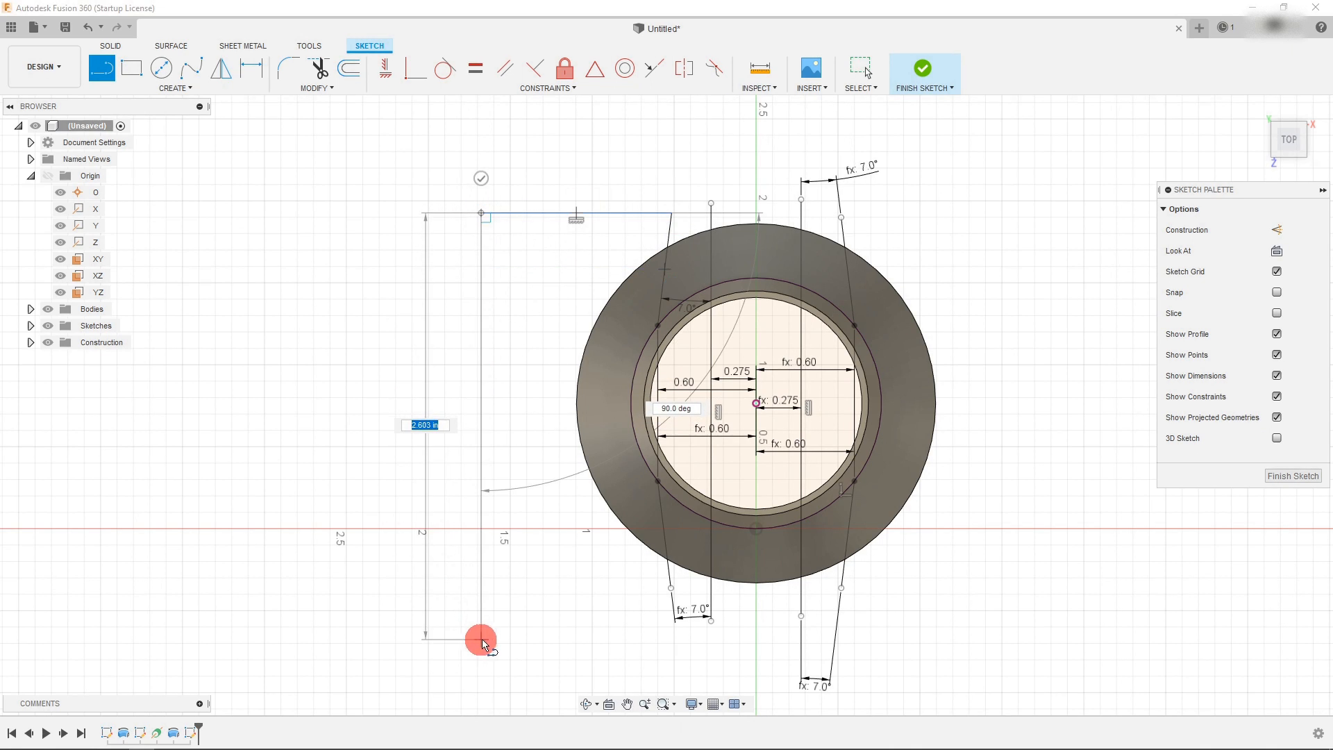
pyautogui.click(492, 630)
pyautogui.click(671, 588)
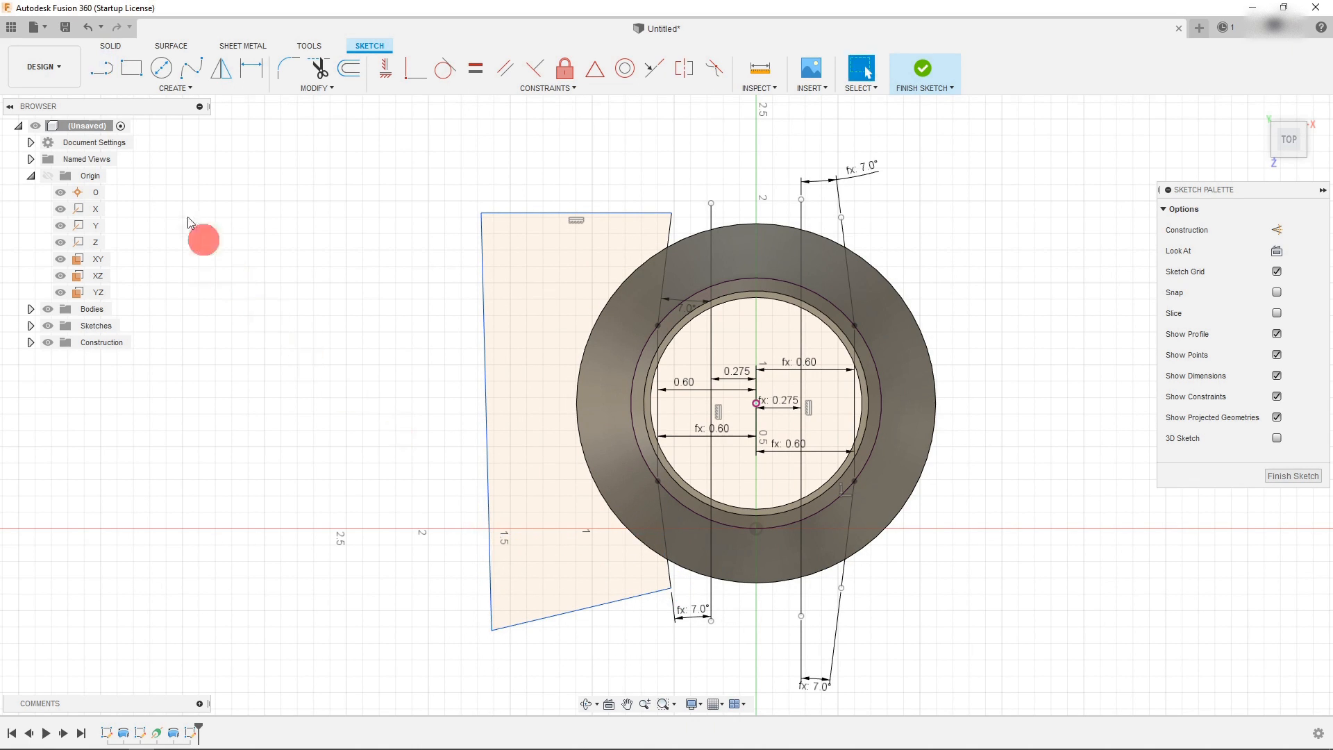
# Sketch three connected lines beyond the flange joining the outer endpoints of the two right slanted lines into a closed region.
pyautogui.click(842, 217)
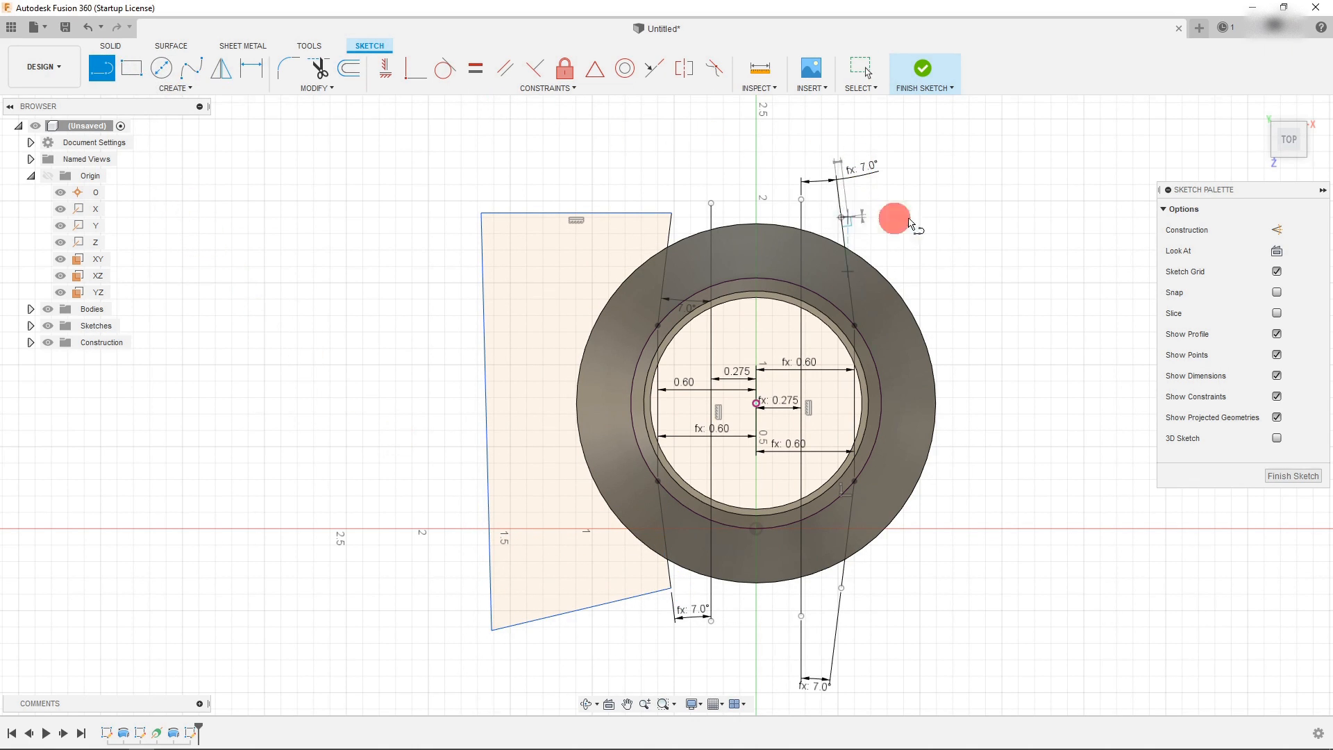
pyautogui.click(989, 218)
pyautogui.click(982, 627)
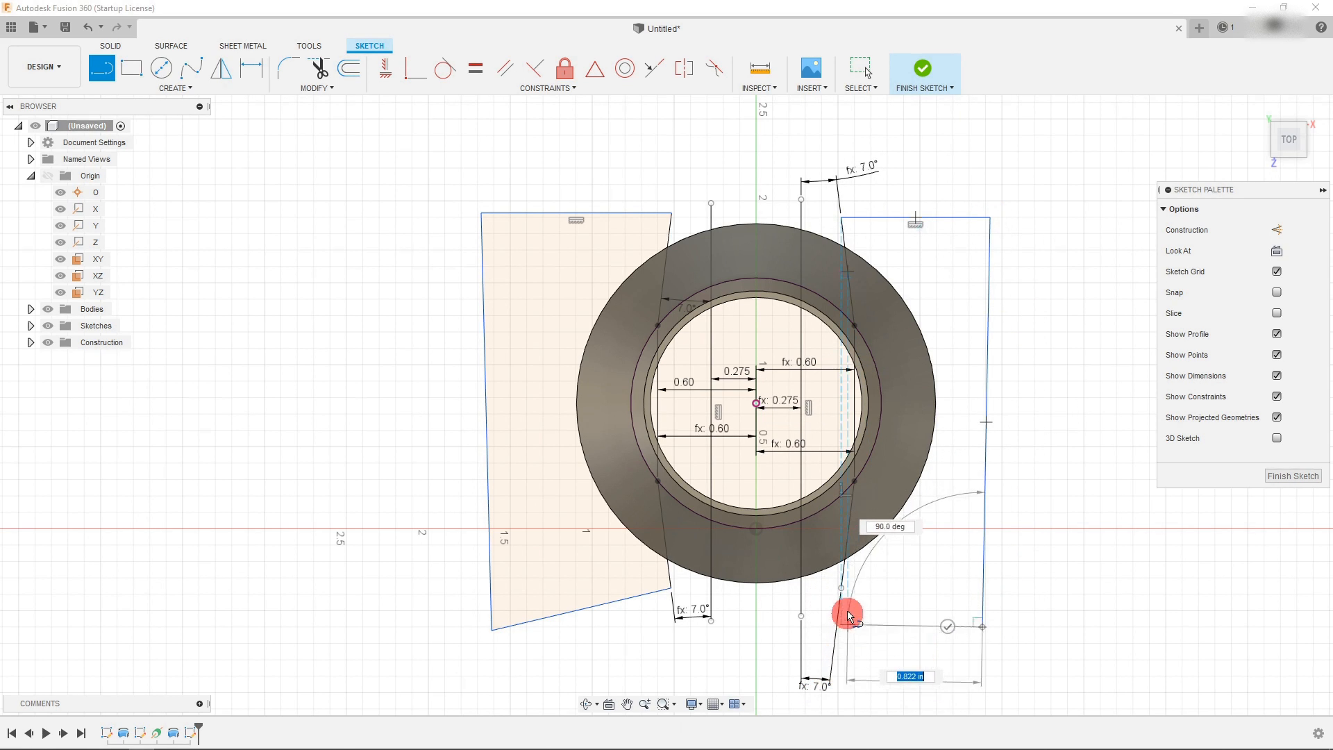
pyautogui.click(842, 588)
pyautogui.press('Escape')
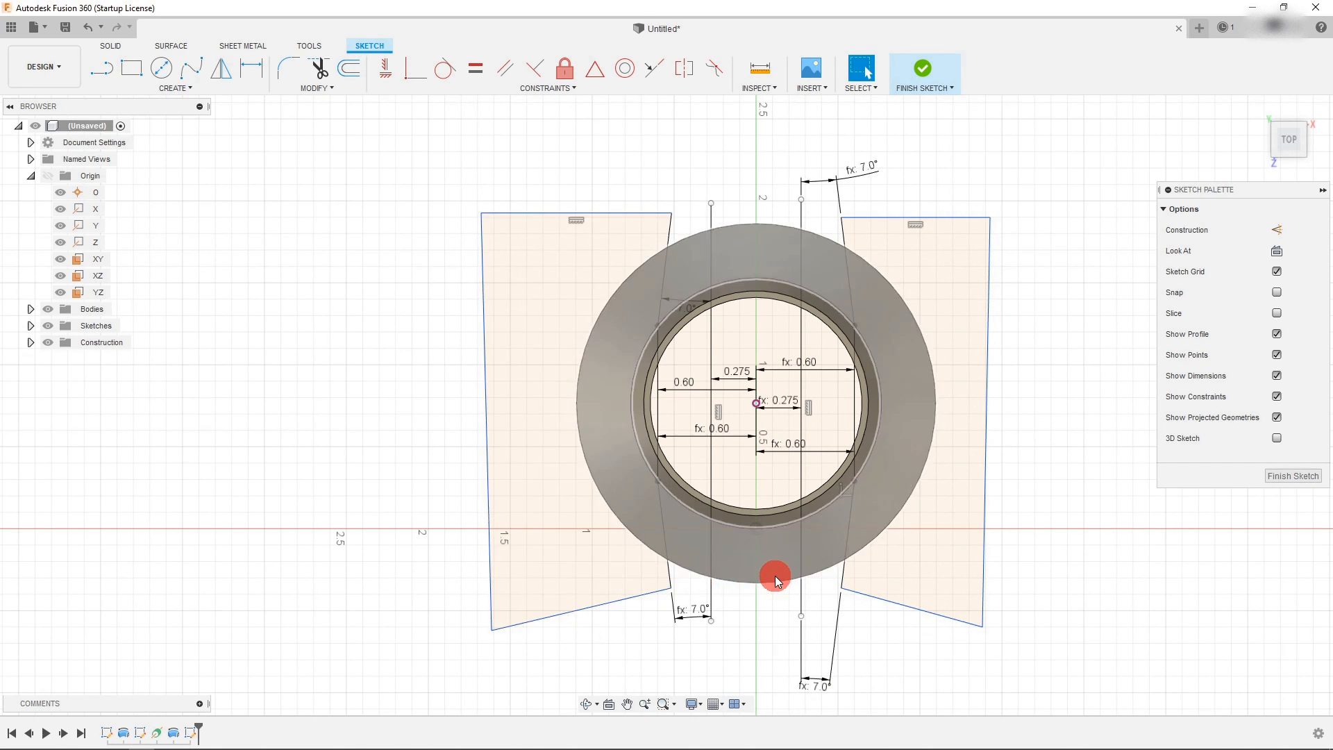
# Join the lower endpoints and the upper endpoints of the two vertical lines with short lines that close the central strip.
pyautogui.click(102, 68)
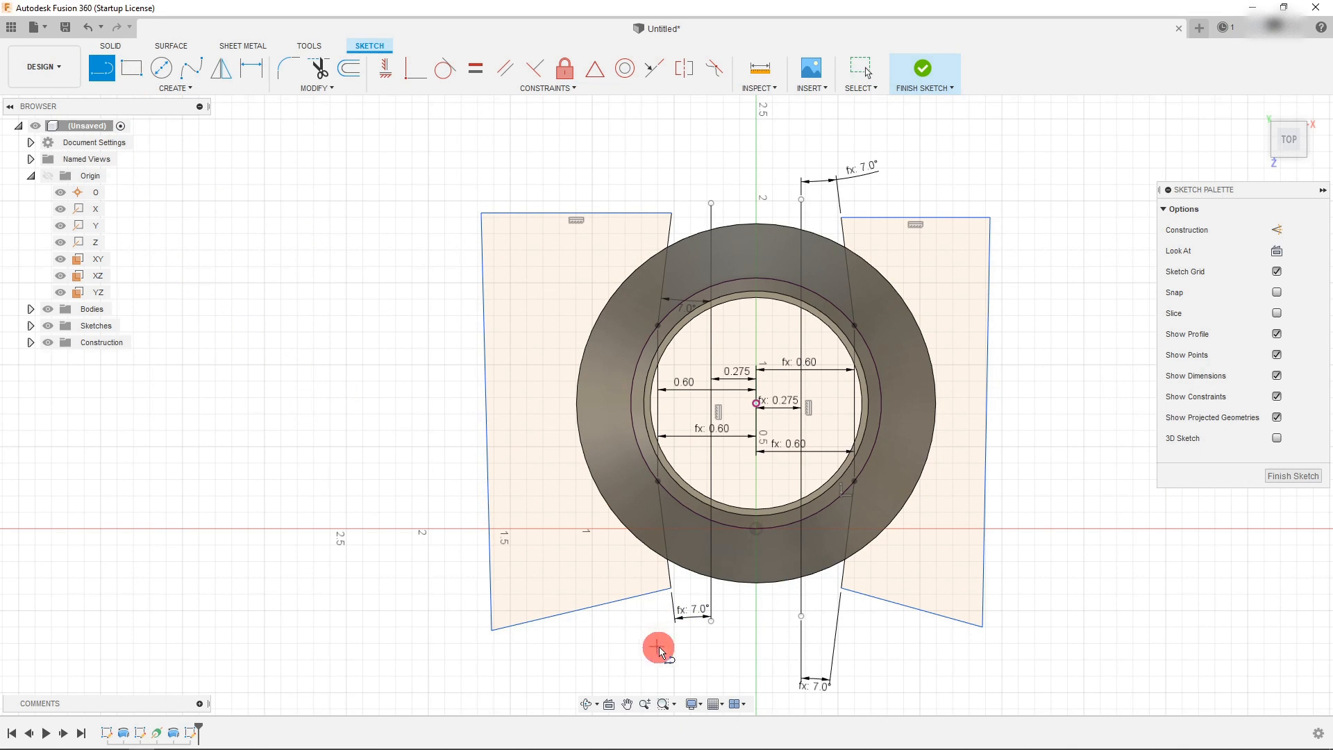
pyautogui.click(802, 616)
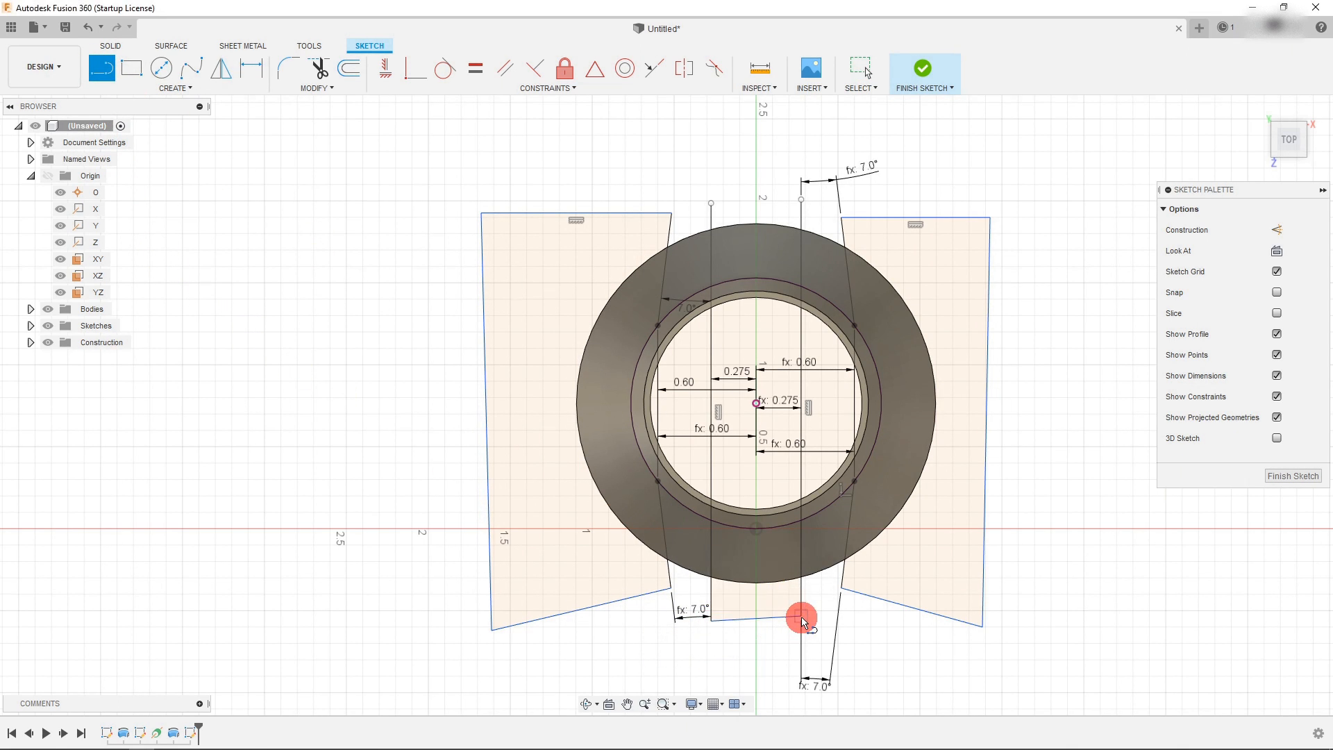
pyautogui.press('Escape')
pyautogui.click(114, 79)
pyautogui.click(711, 203)
pyautogui.press('Escape')
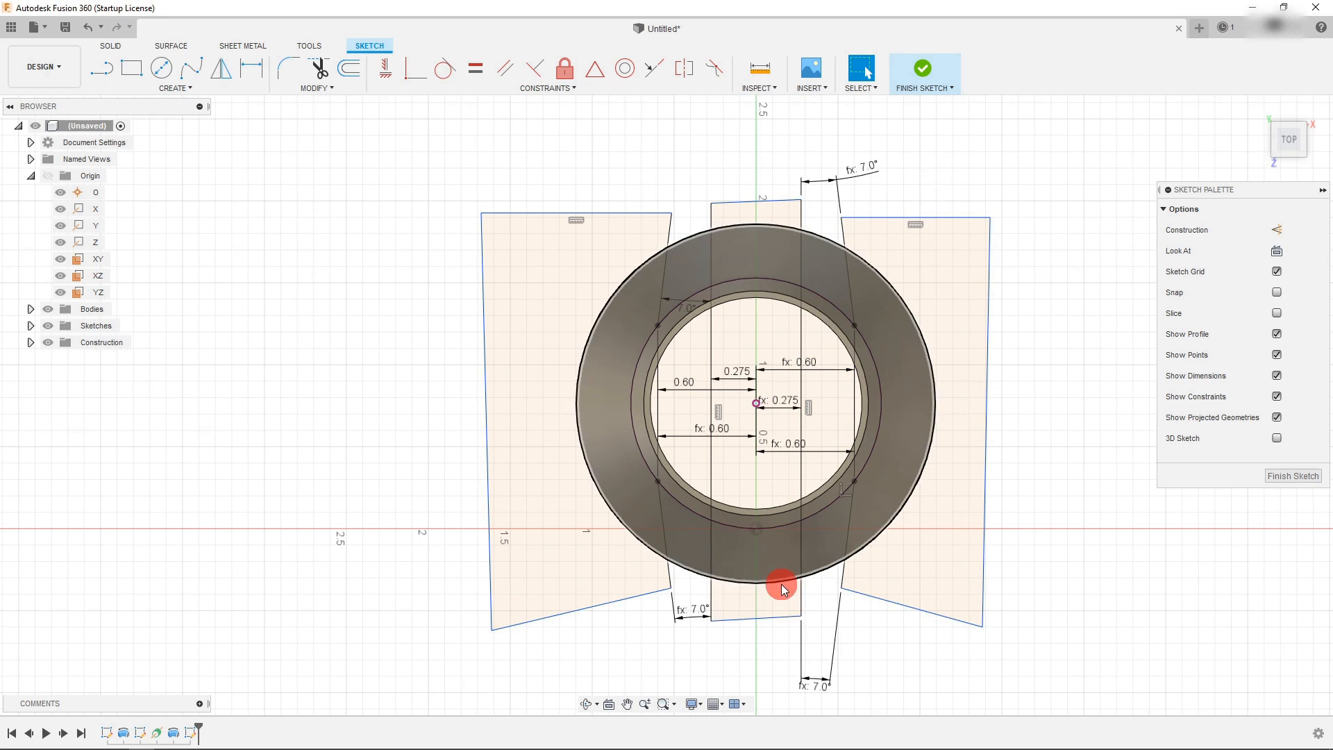
# Set the left vertical line's distance from the ring's center to 0.30 in.
pyautogui.scroll(1, 777, 596)
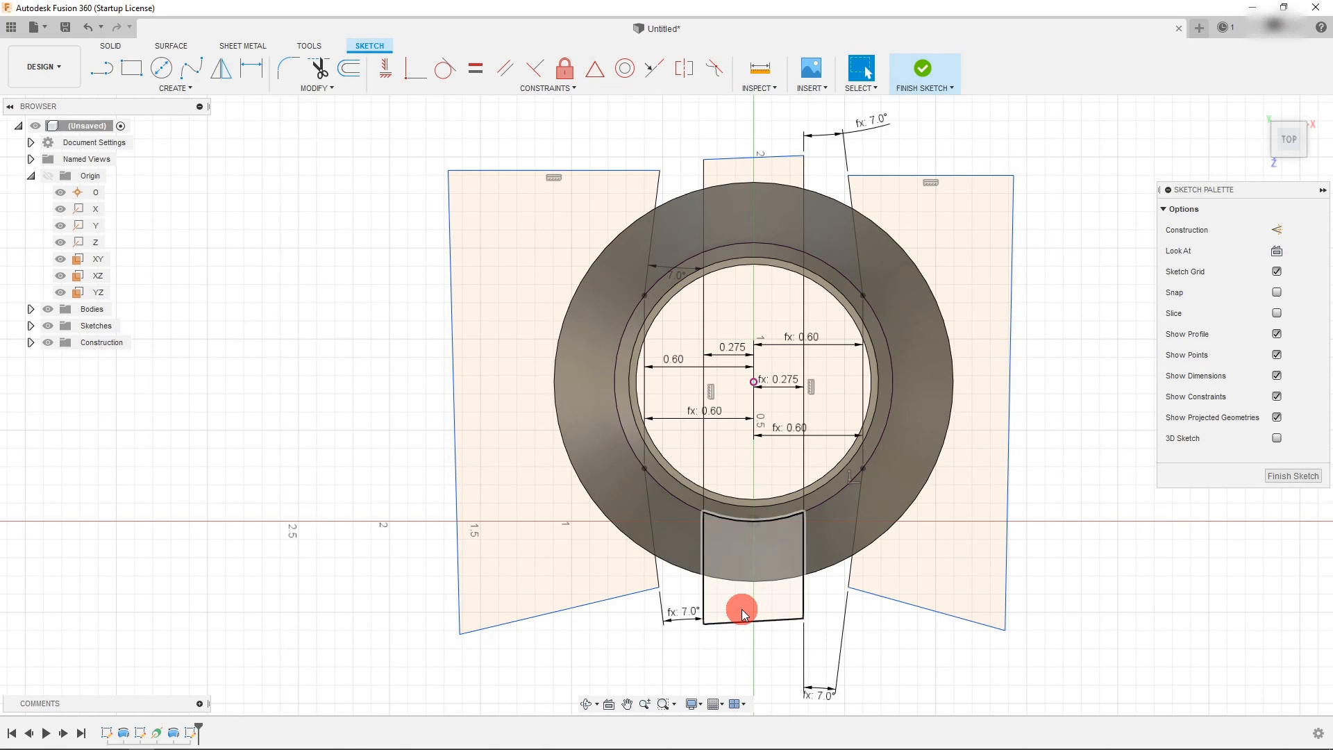
pyautogui.doubleClick(735, 349)
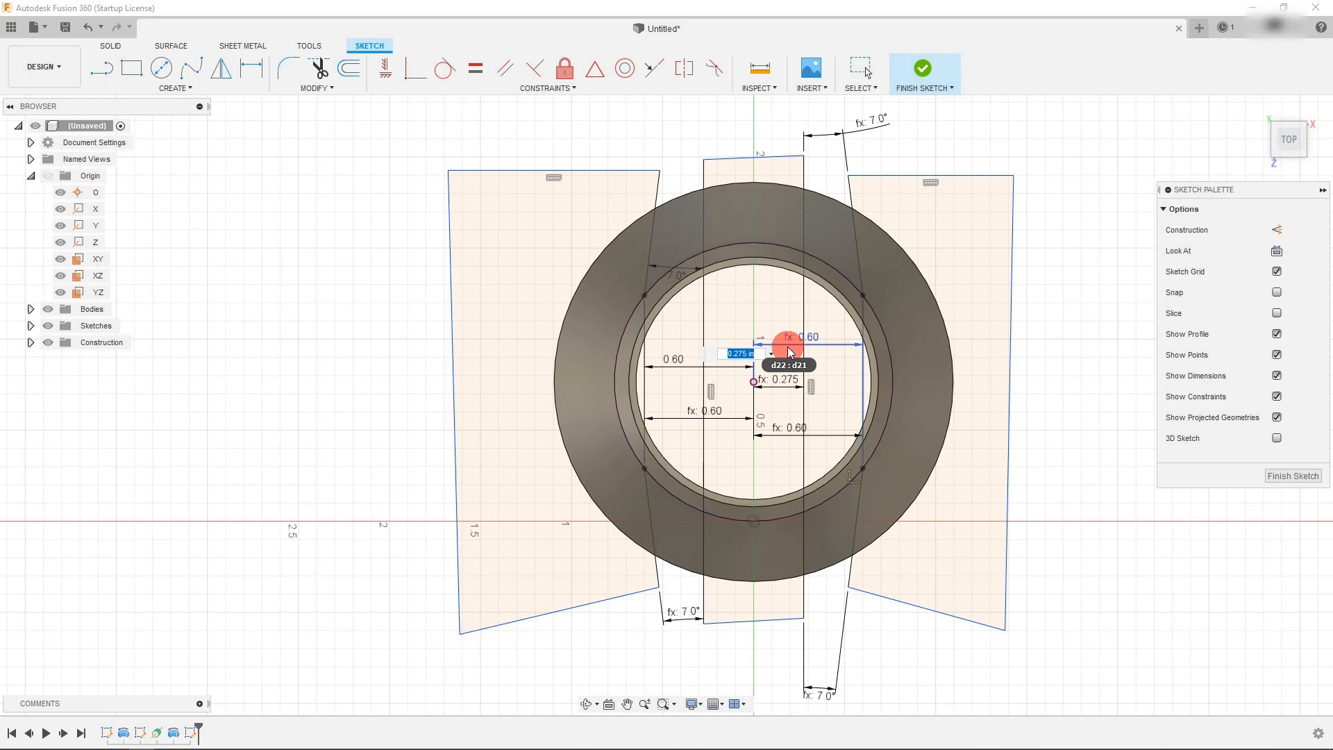
pyautogui.press('Return')
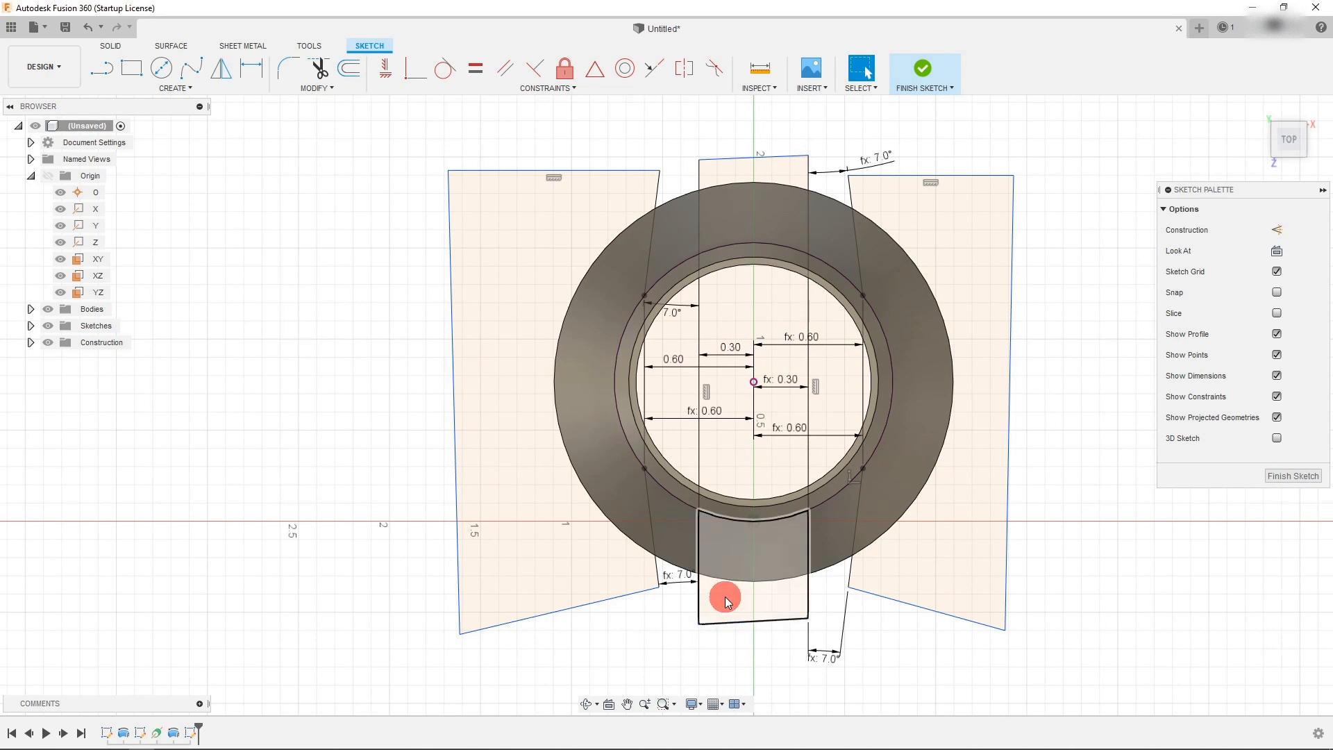
# Set the left vertical line's distance from the ring's center to 0.325 in and finish the sketch.
pyautogui.doubleClick(736, 353)
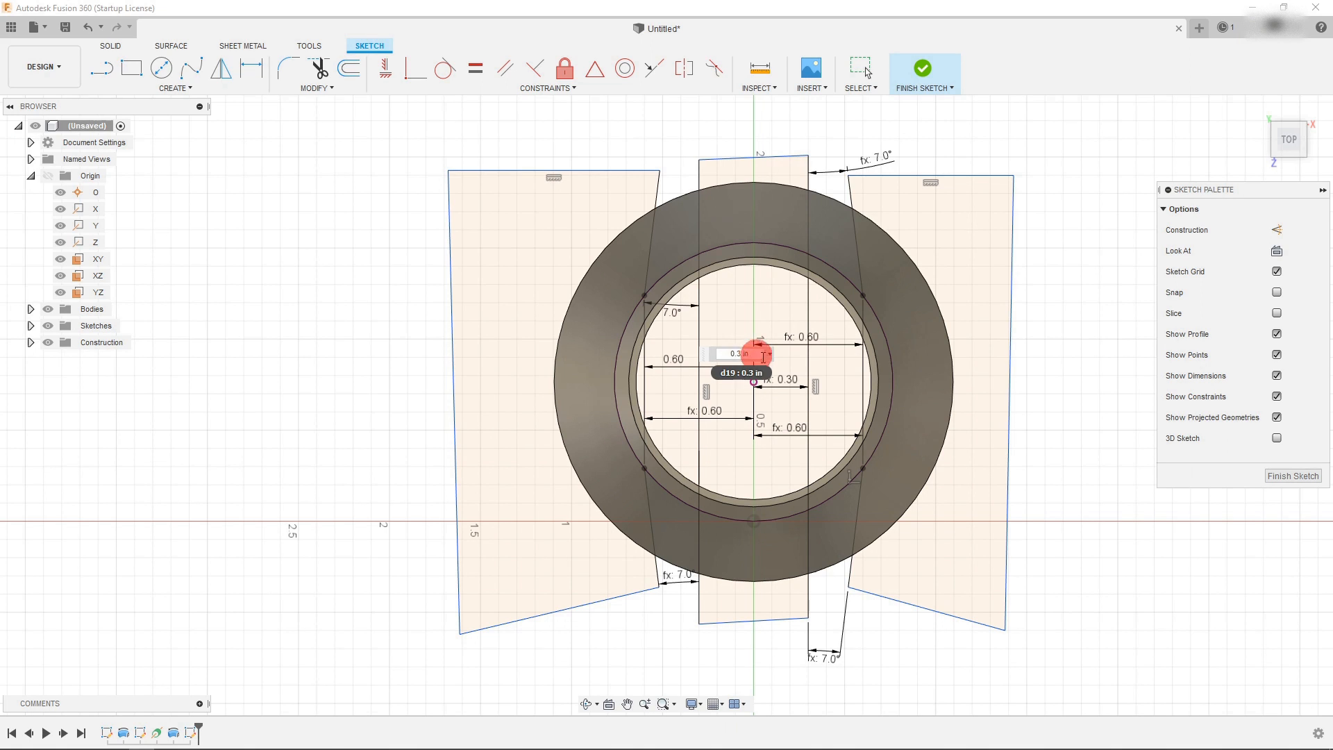
pyautogui.write('0.325')
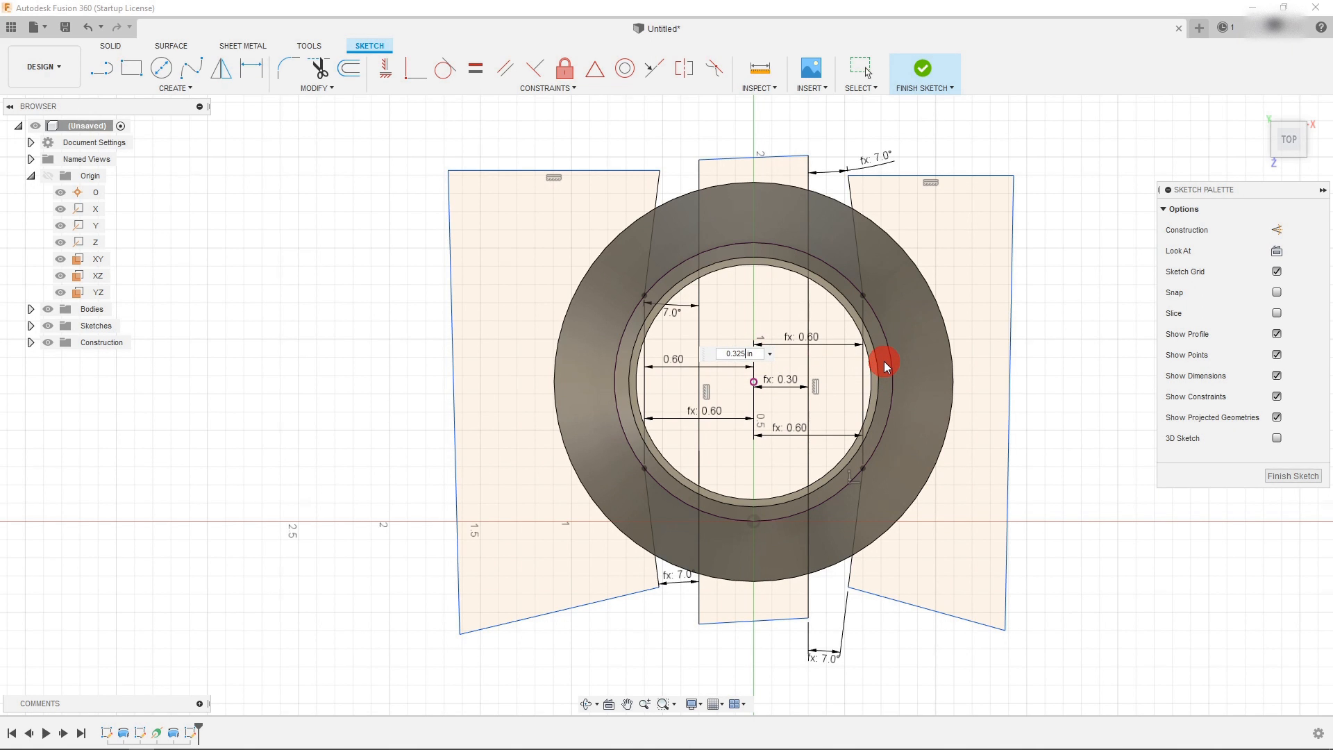
pyautogui.press('Return')
pyautogui.scroll(-1, 777, 332)
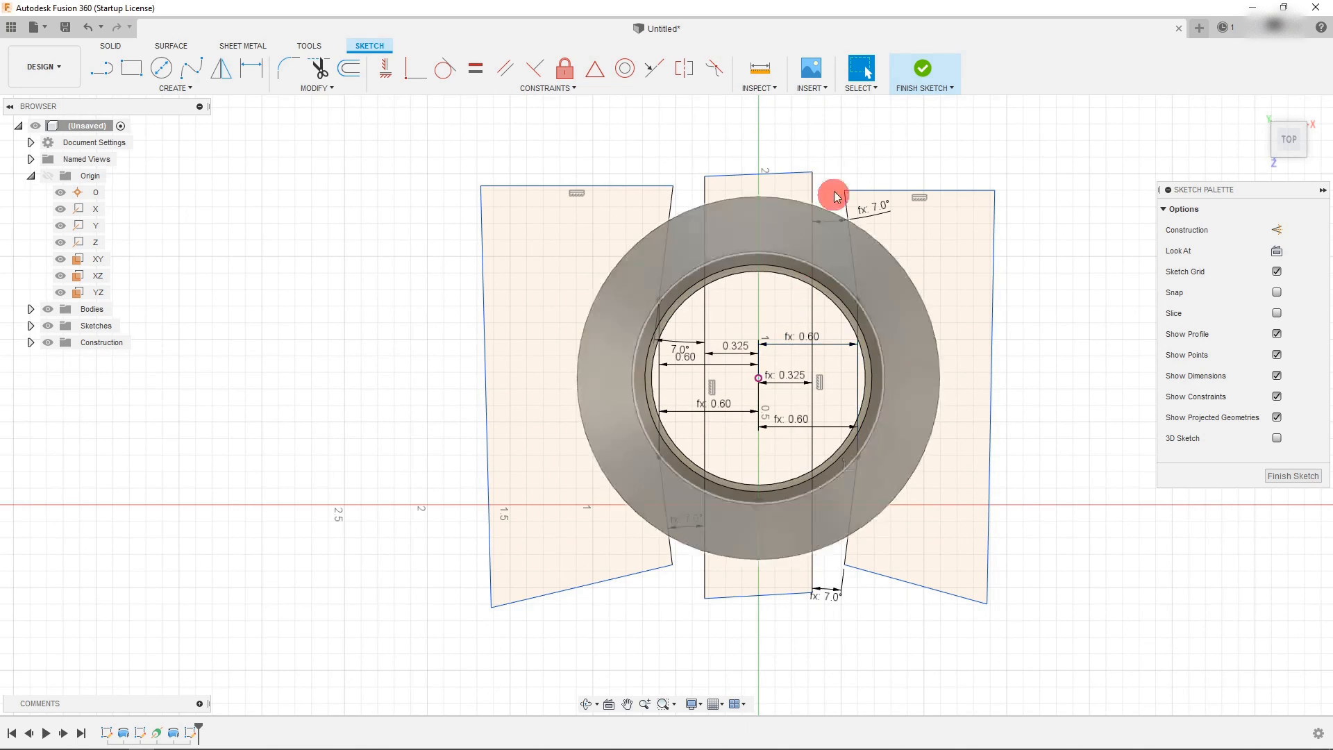
pyautogui.click(922, 72)
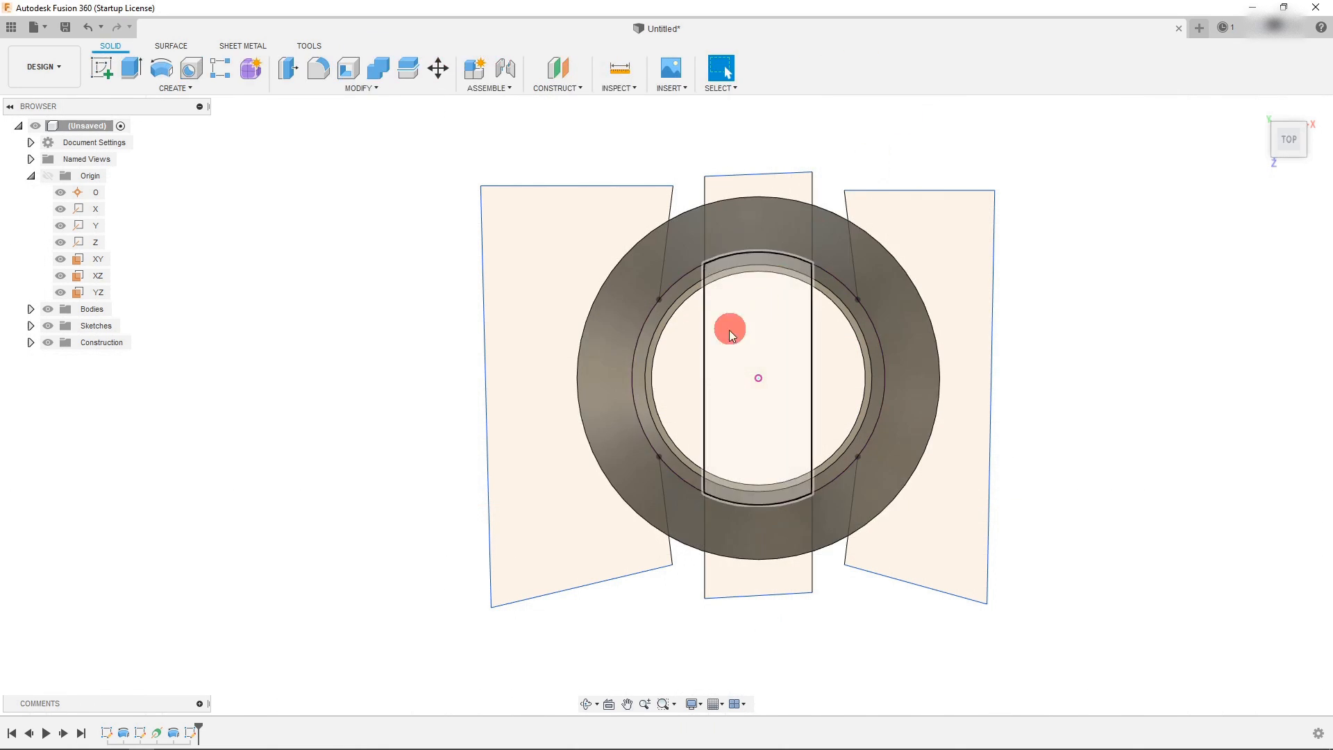
# Extrude the left, right, upper and lower regions outside the ring as a symmetric cut of 1.00 in, leaving four lugs.
pyautogui.click(139, 72)
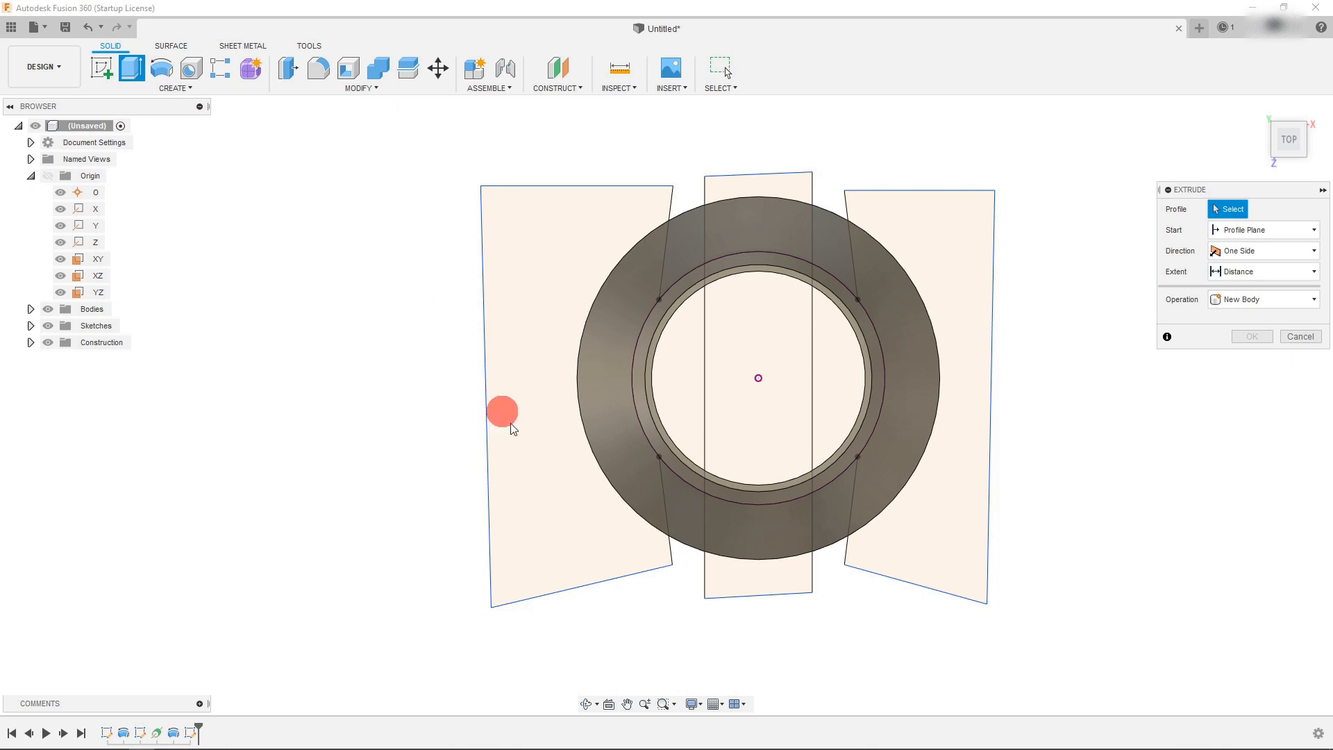
pyautogui.click(579, 491)
pyautogui.click(741, 578)
pyautogui.click(773, 179)
pyautogui.click(962, 220)
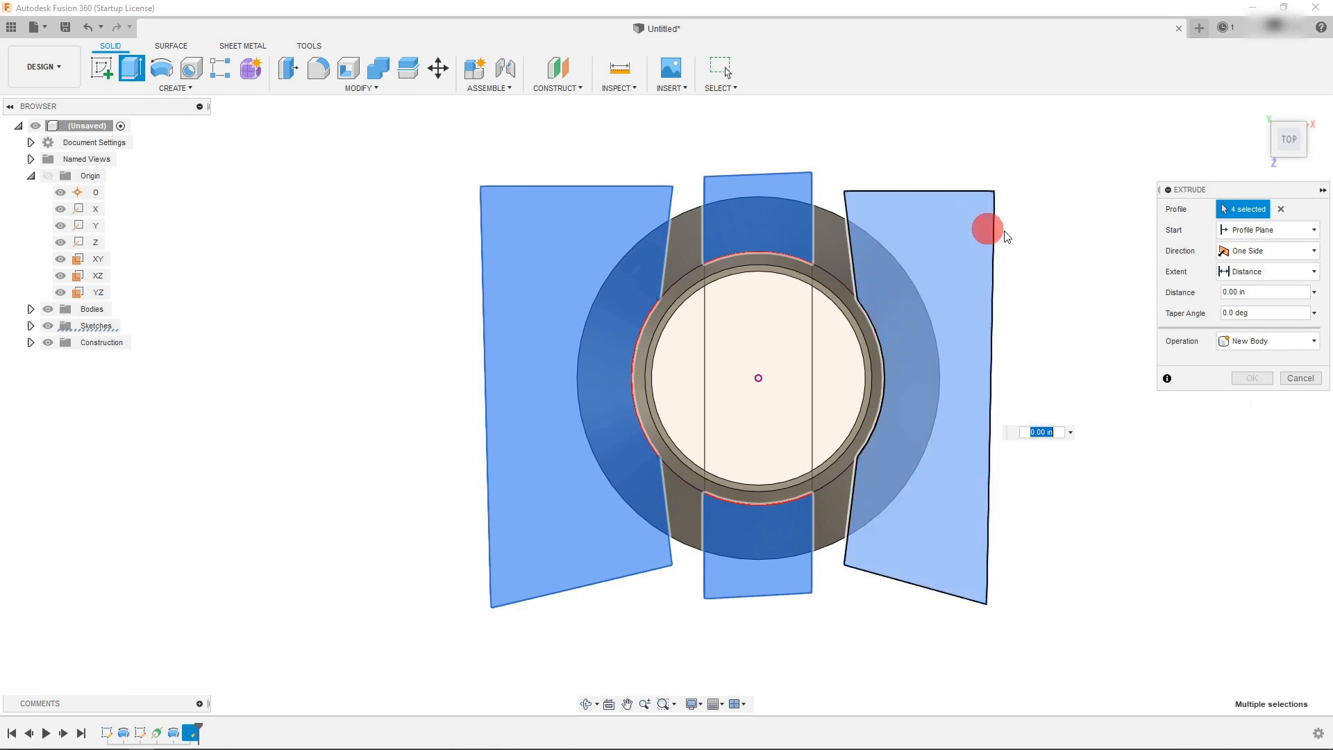
pyautogui.click(1290, 156)
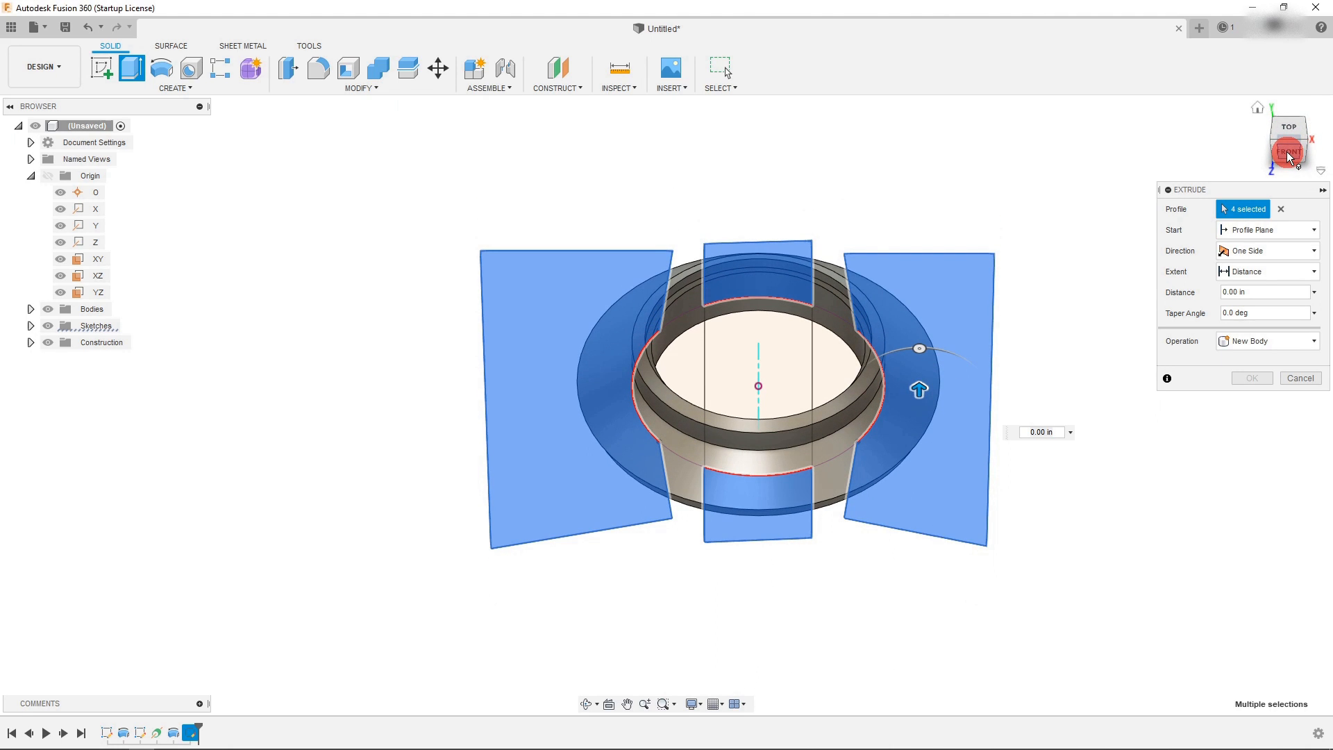
pyautogui.click(1284, 258)
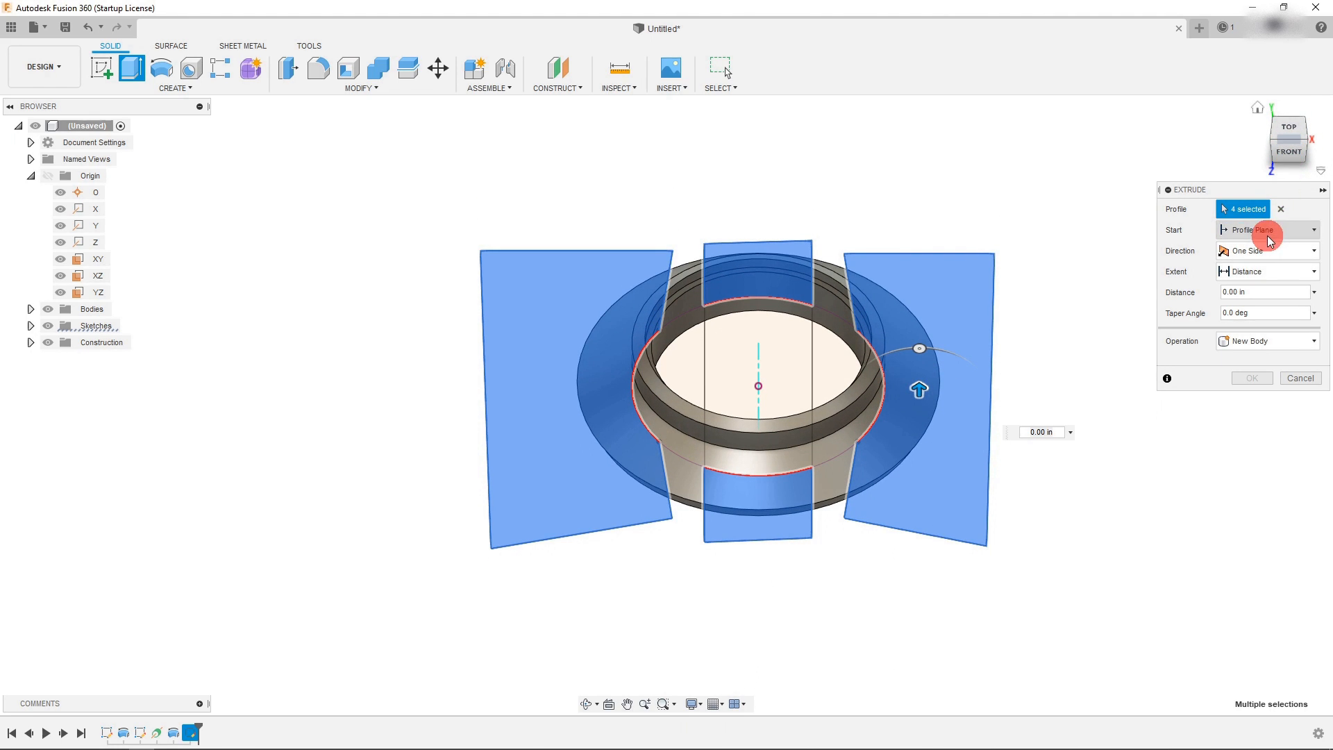
pyautogui.click(1282, 340)
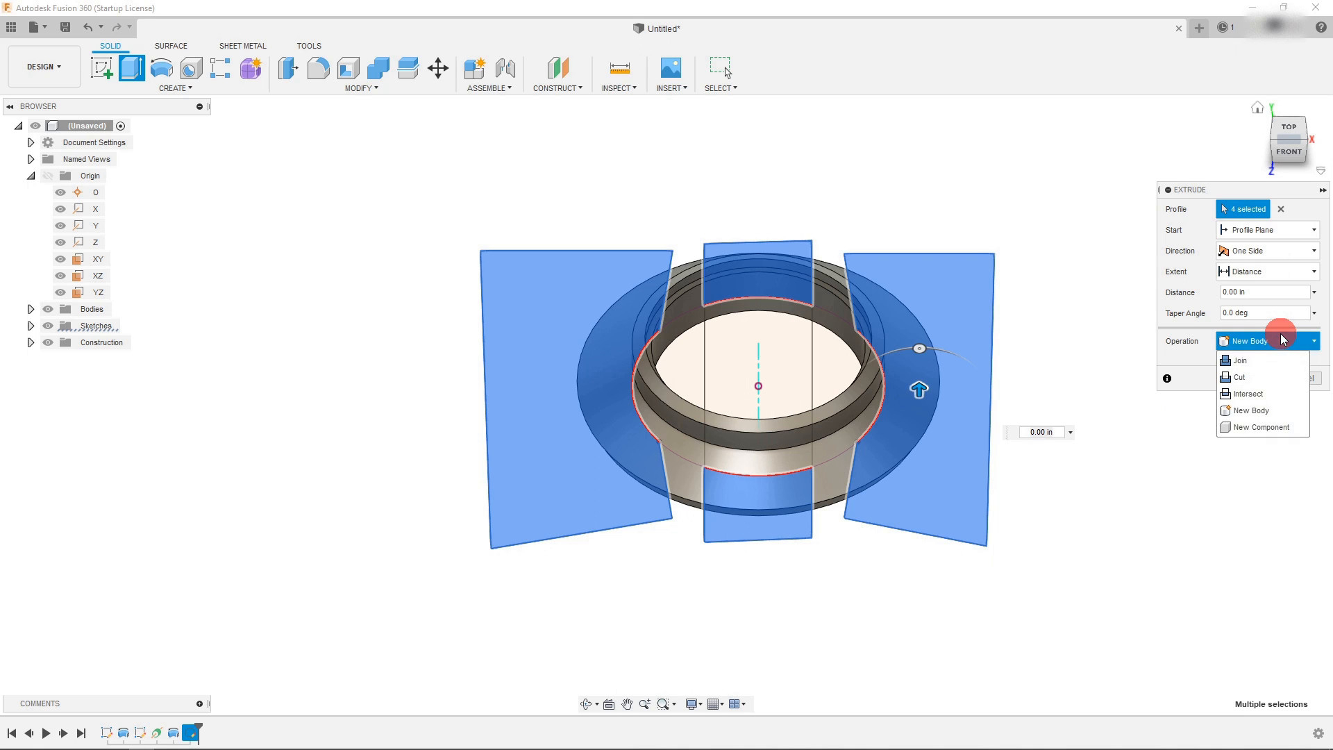
pyautogui.click(1280, 378)
pyautogui.click(1256, 254)
pyautogui.click(1254, 304)
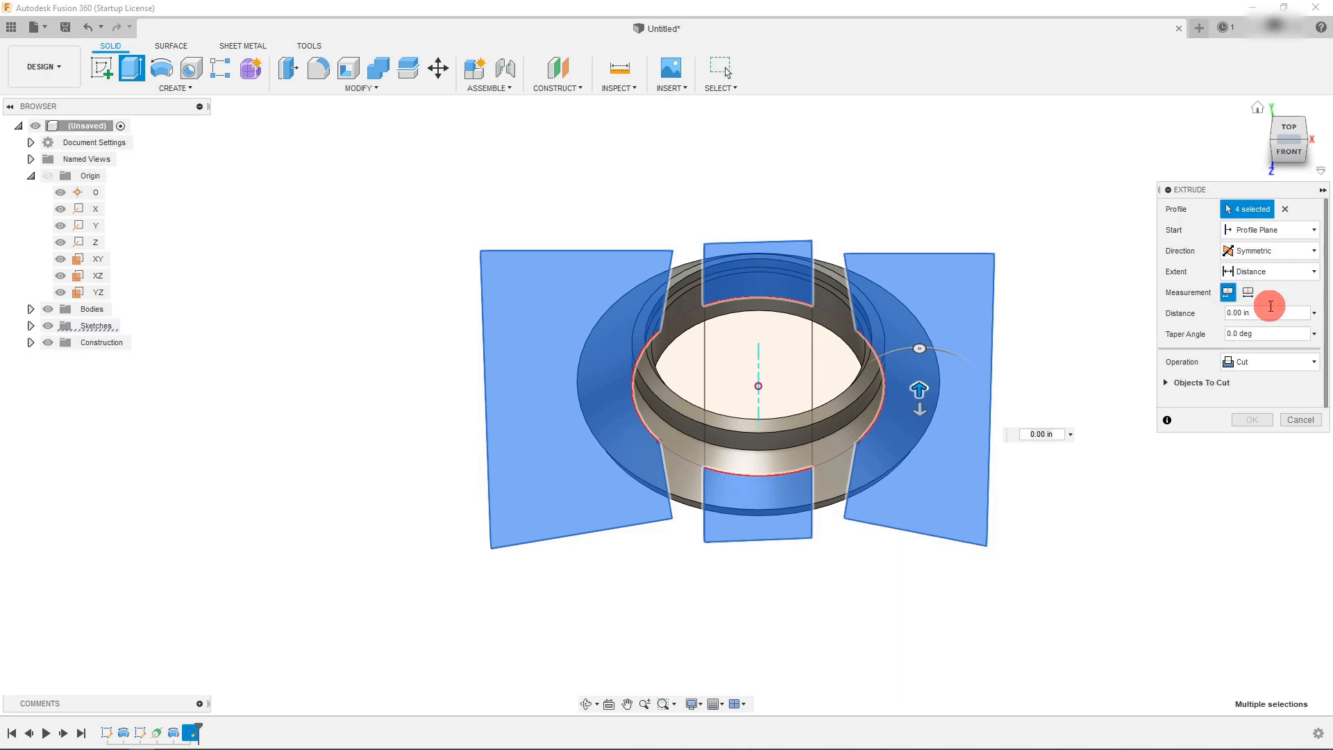
pyautogui.moveTo(931, 393); pyautogui.dragTo(922, 270)
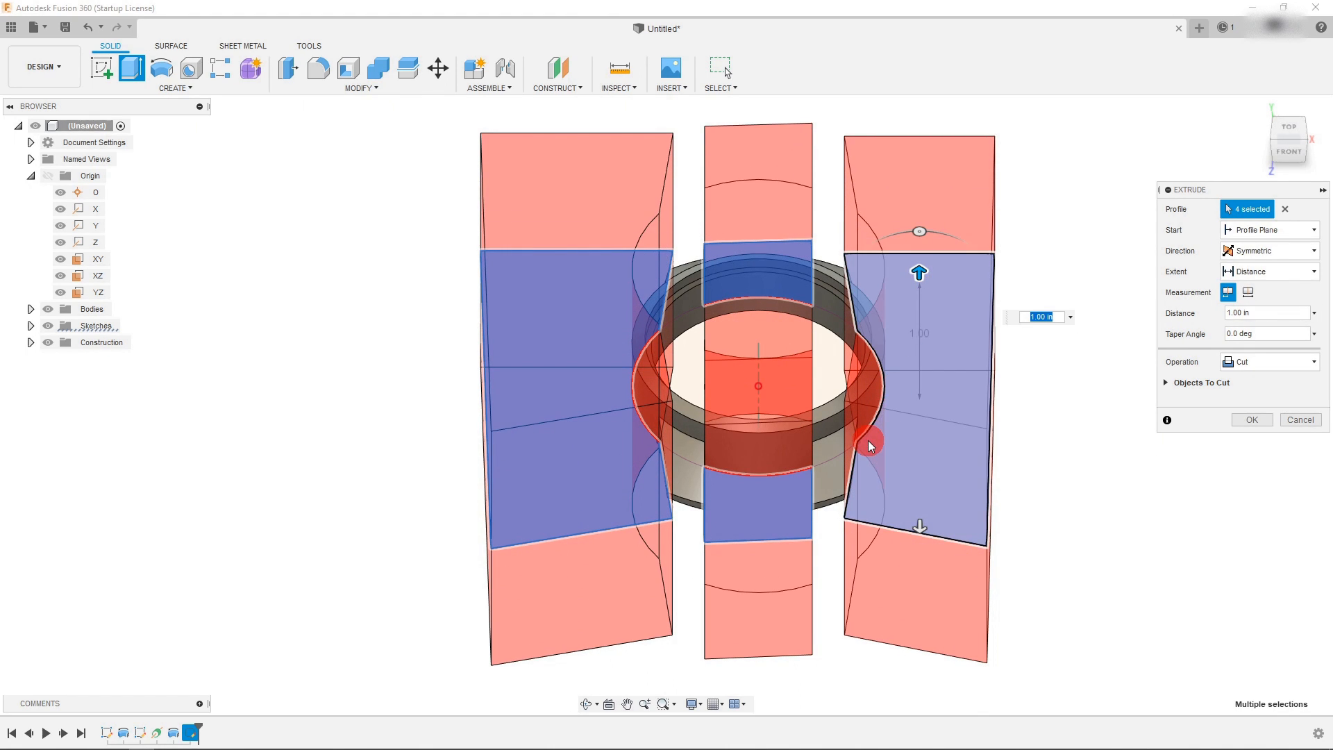
pyautogui.click(1254, 420)
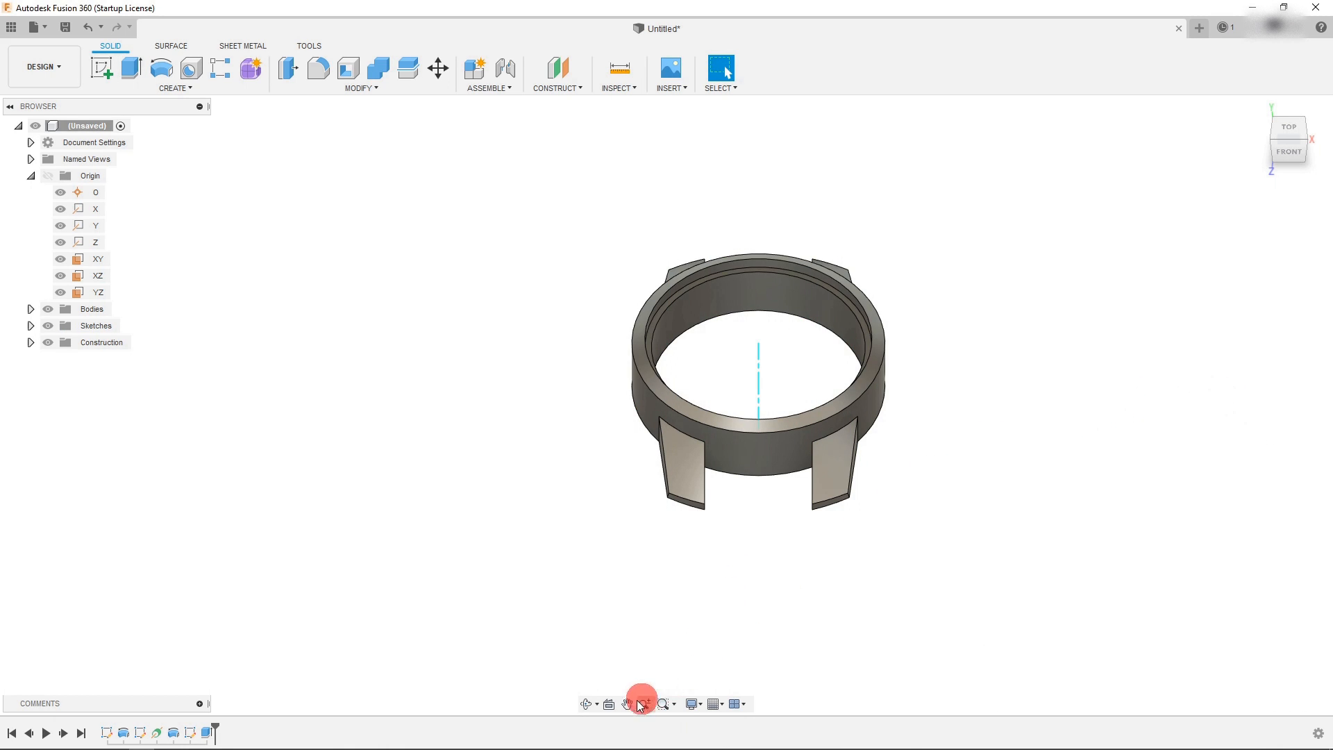
pyautogui.click(590, 703)
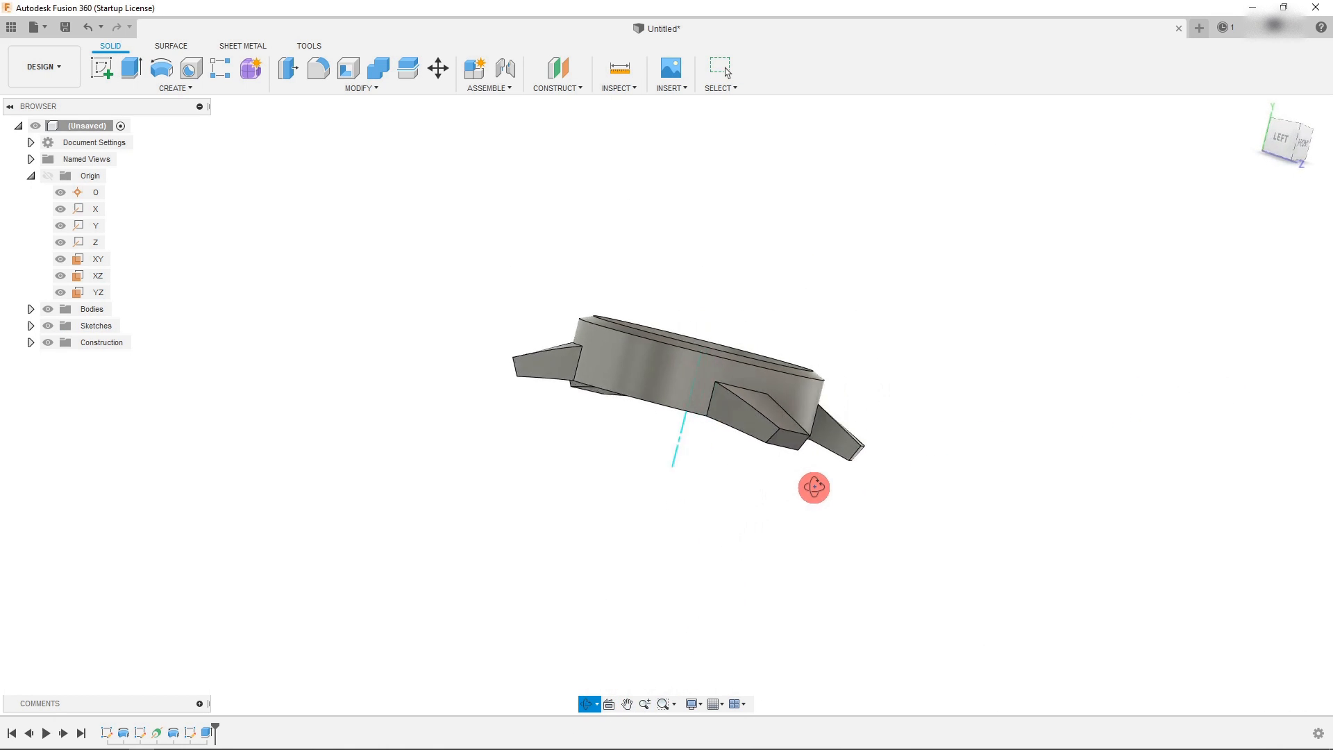